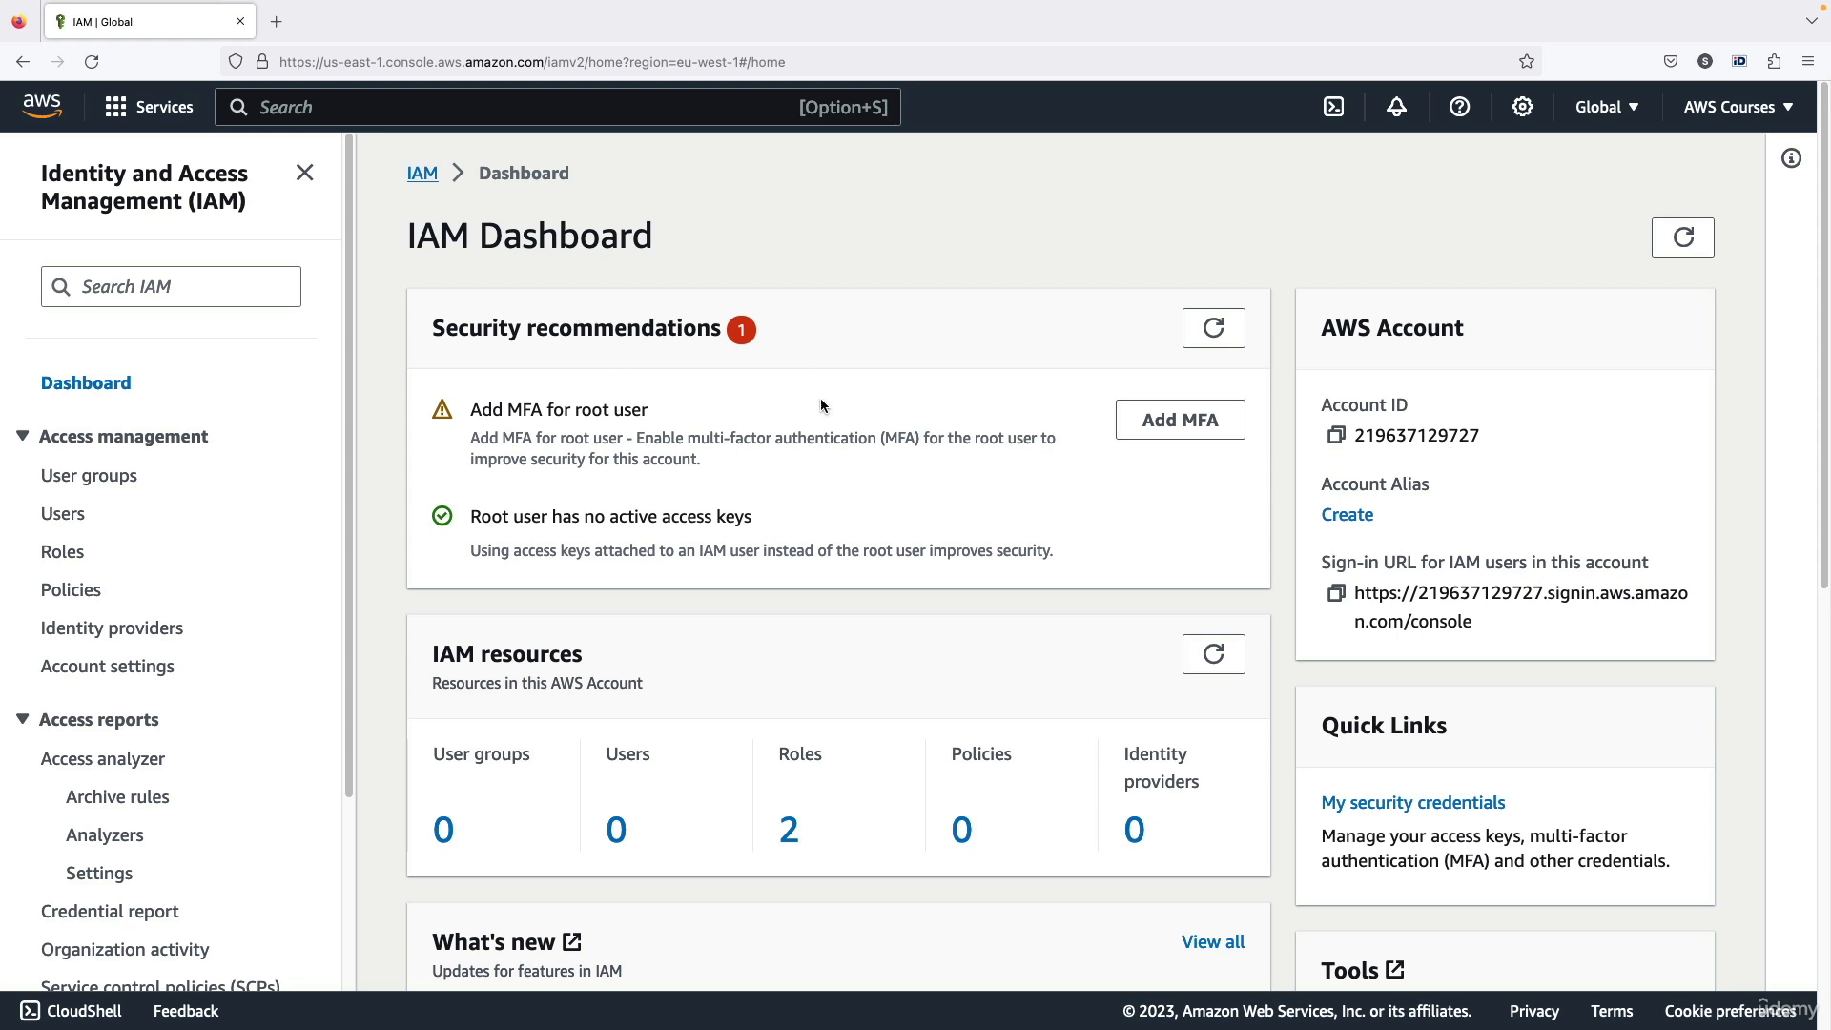
# Review the security recommendations on the IAM dashboard and open the list of IAM users
pyautogui.moveTo(617, 327); pyautogui.dragTo(713, 329)
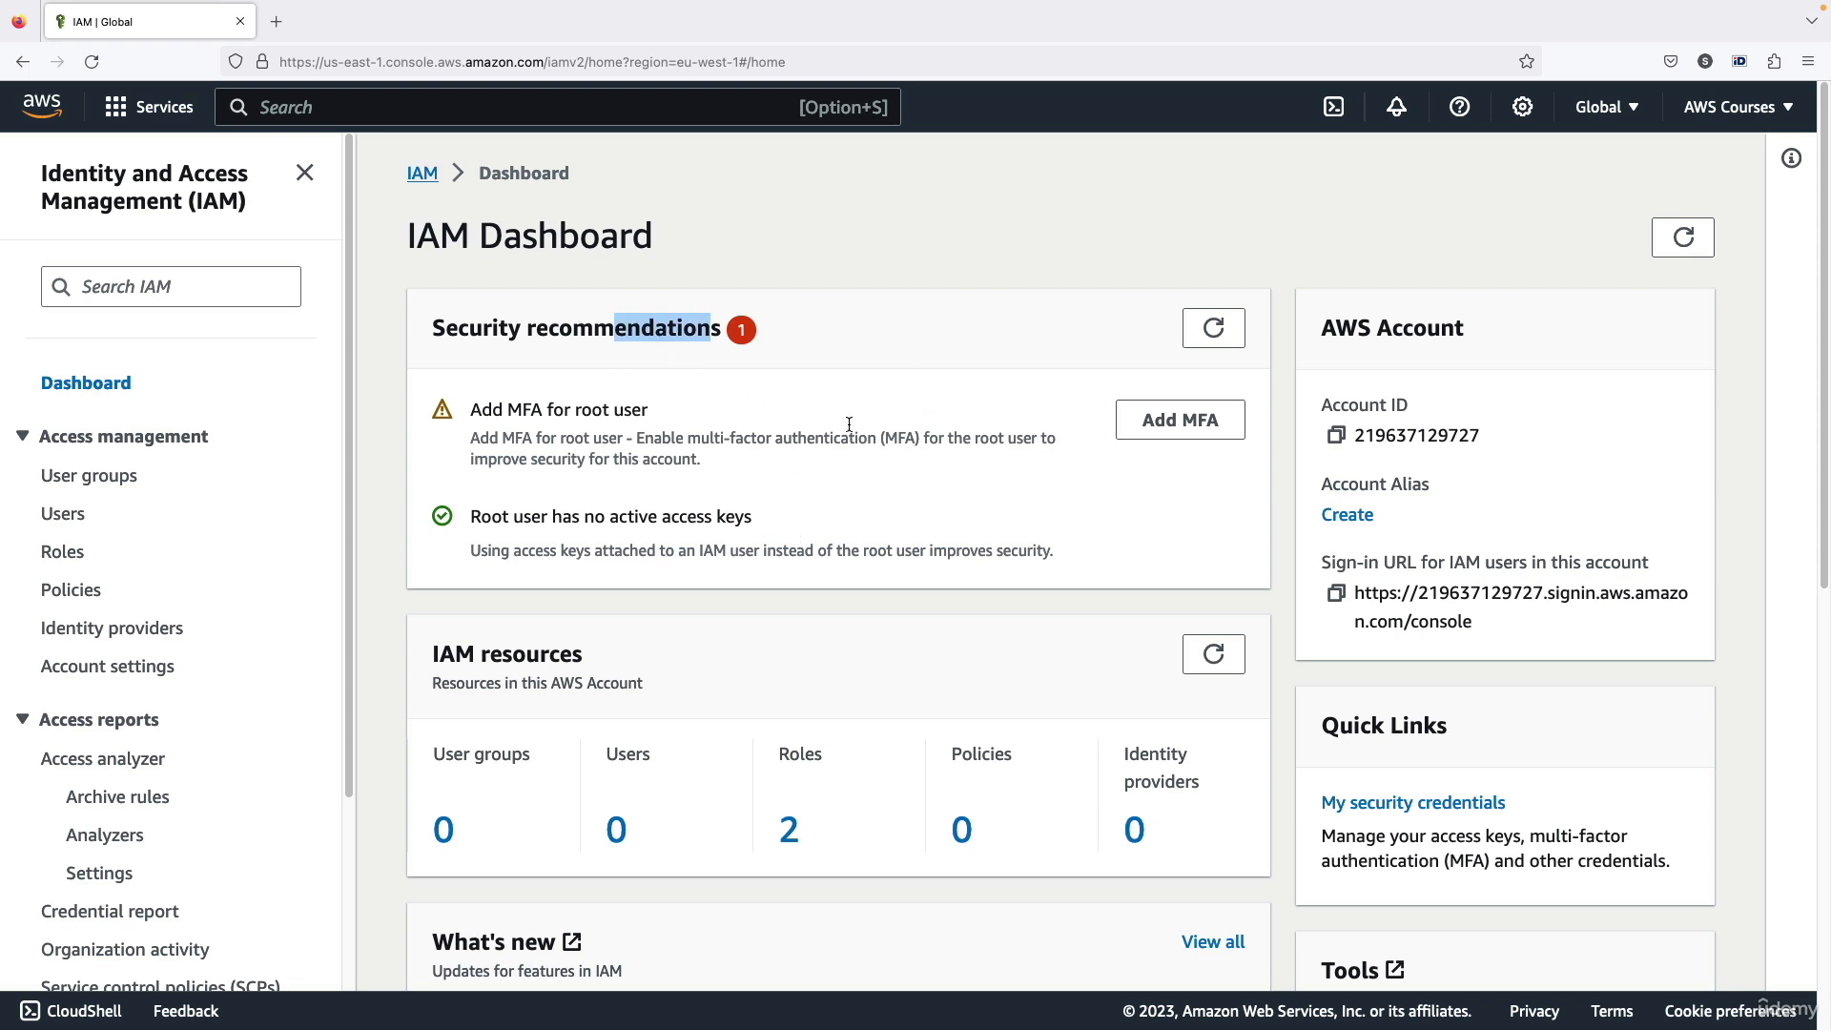
pyautogui.click(704, 494)
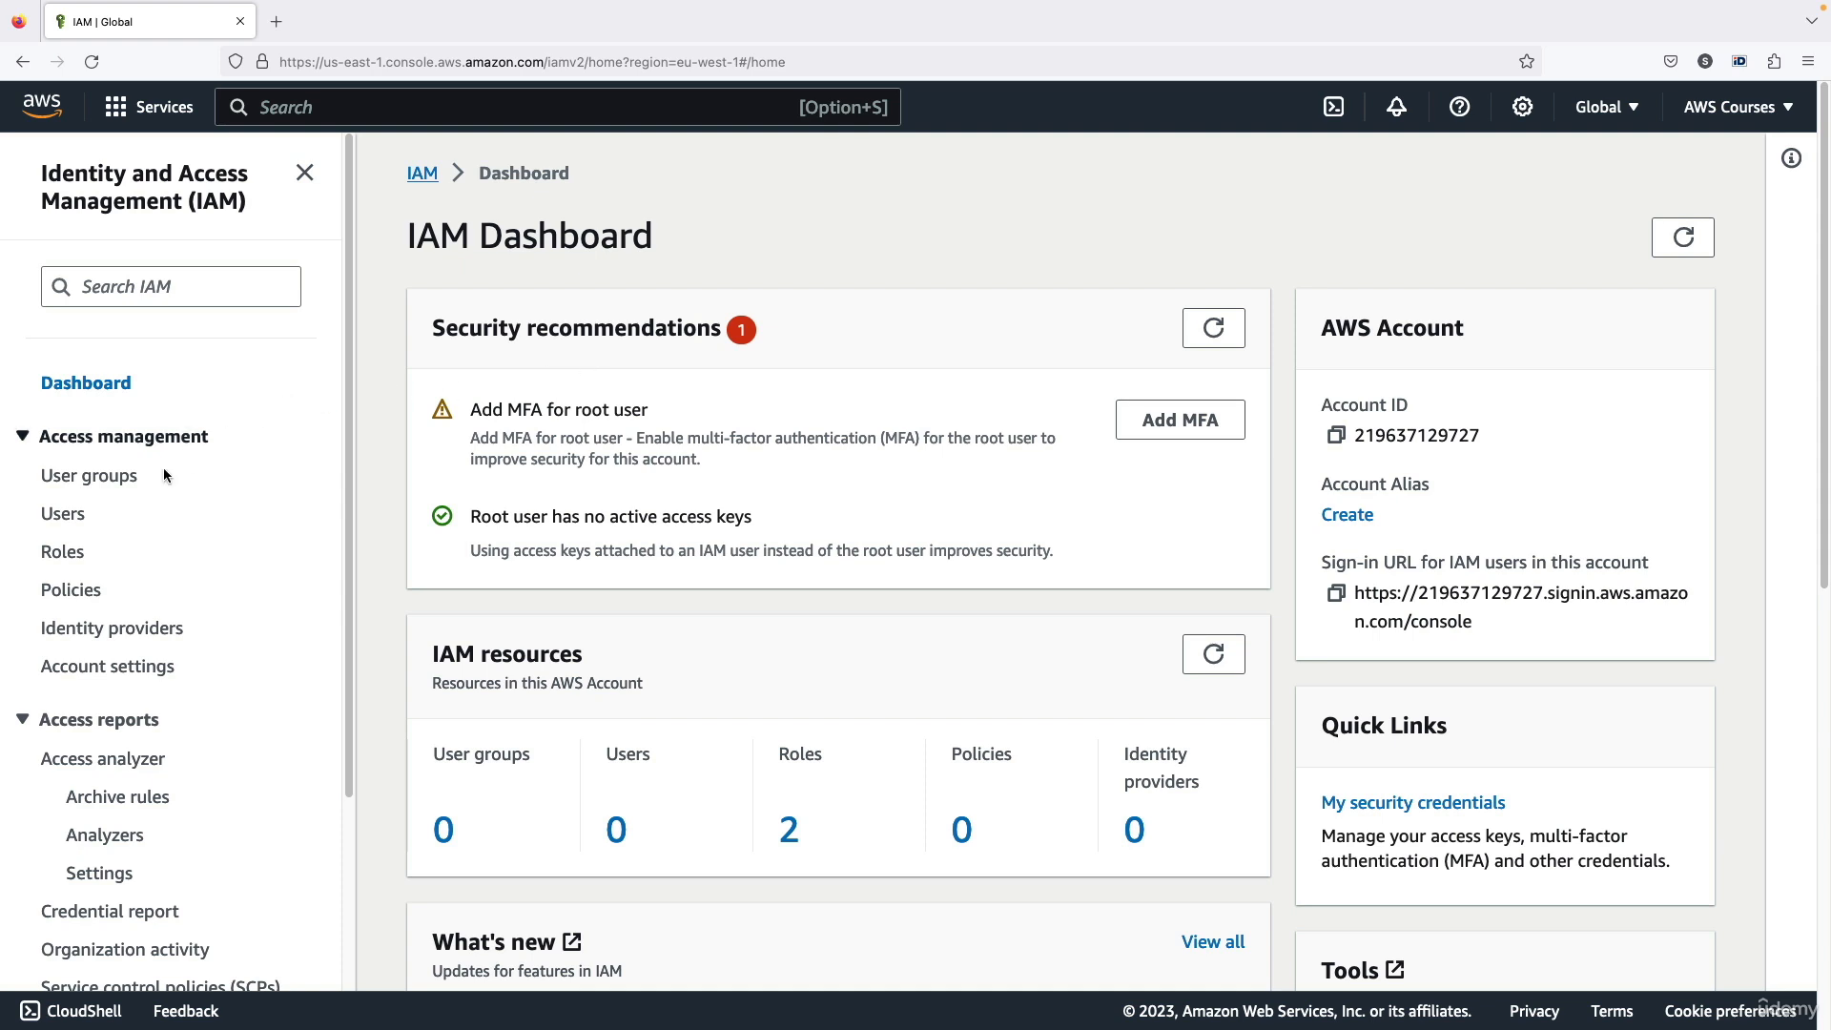
pyautogui.click(63, 514)
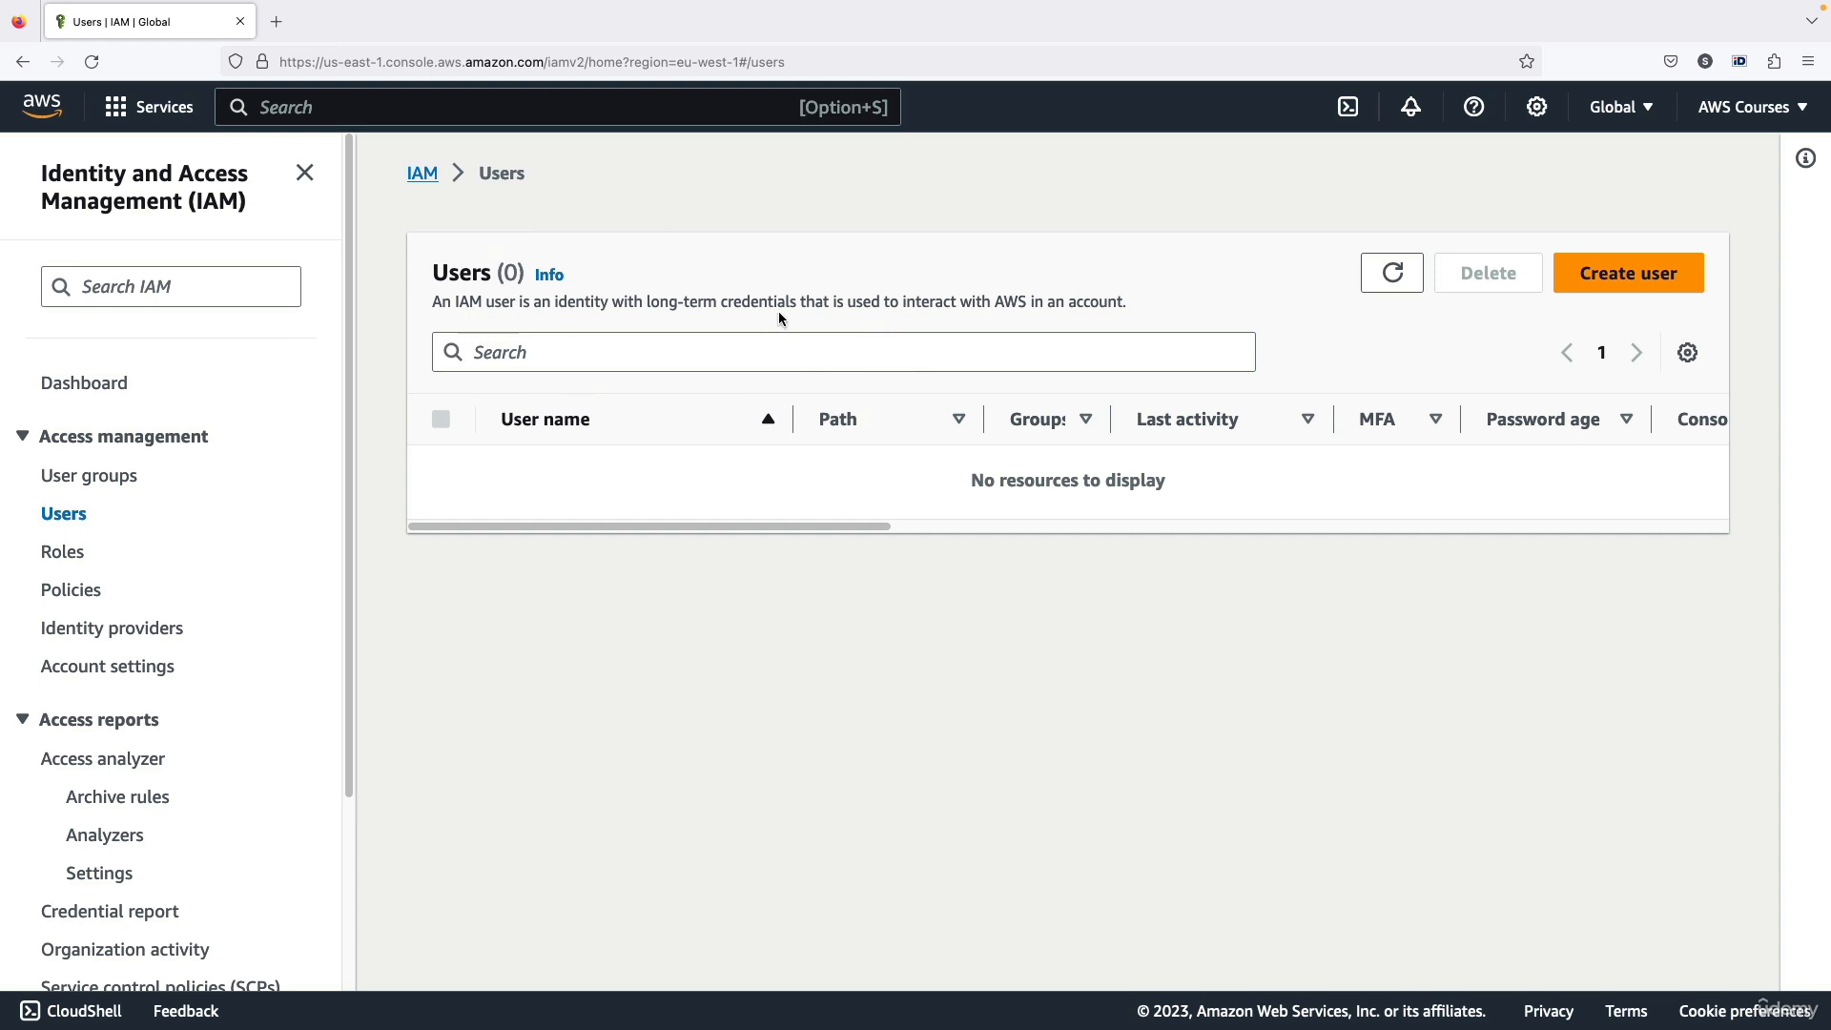
# Look through the region list and the account menu with its account ID, leaving the region selection as Global
pyautogui.click(1613, 117)
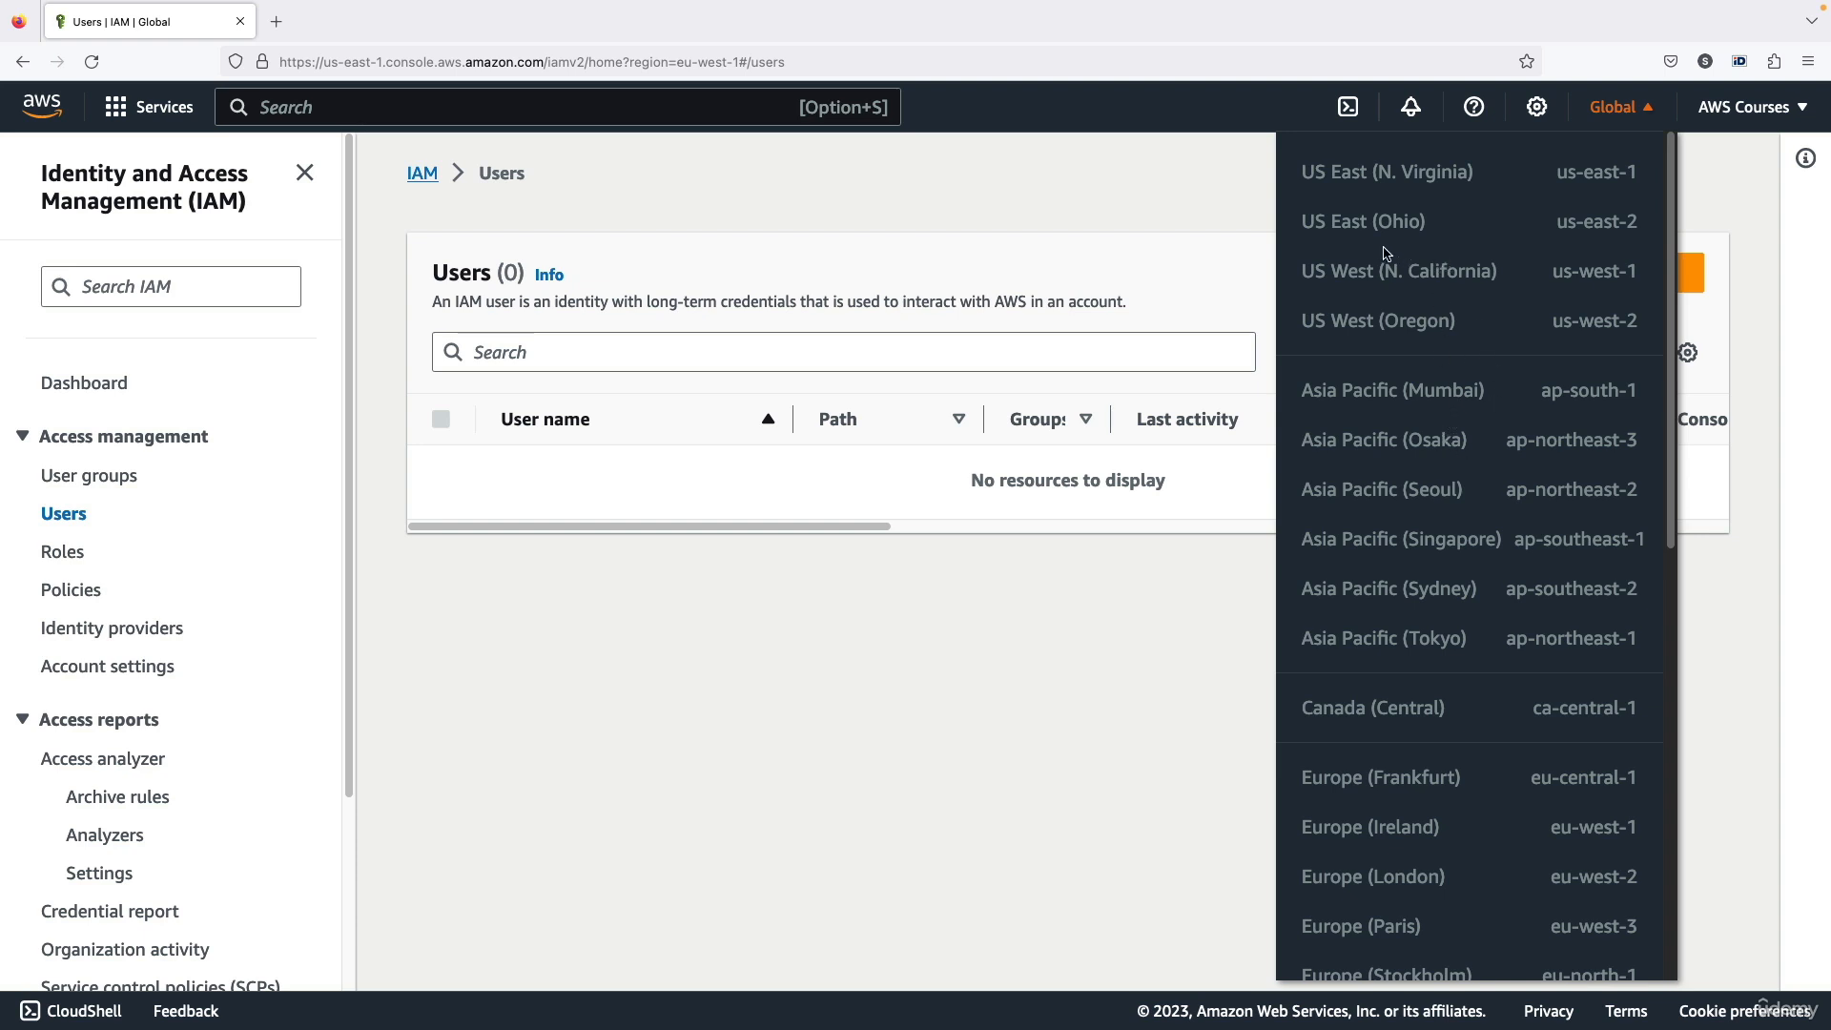
pyautogui.click(1602, 120)
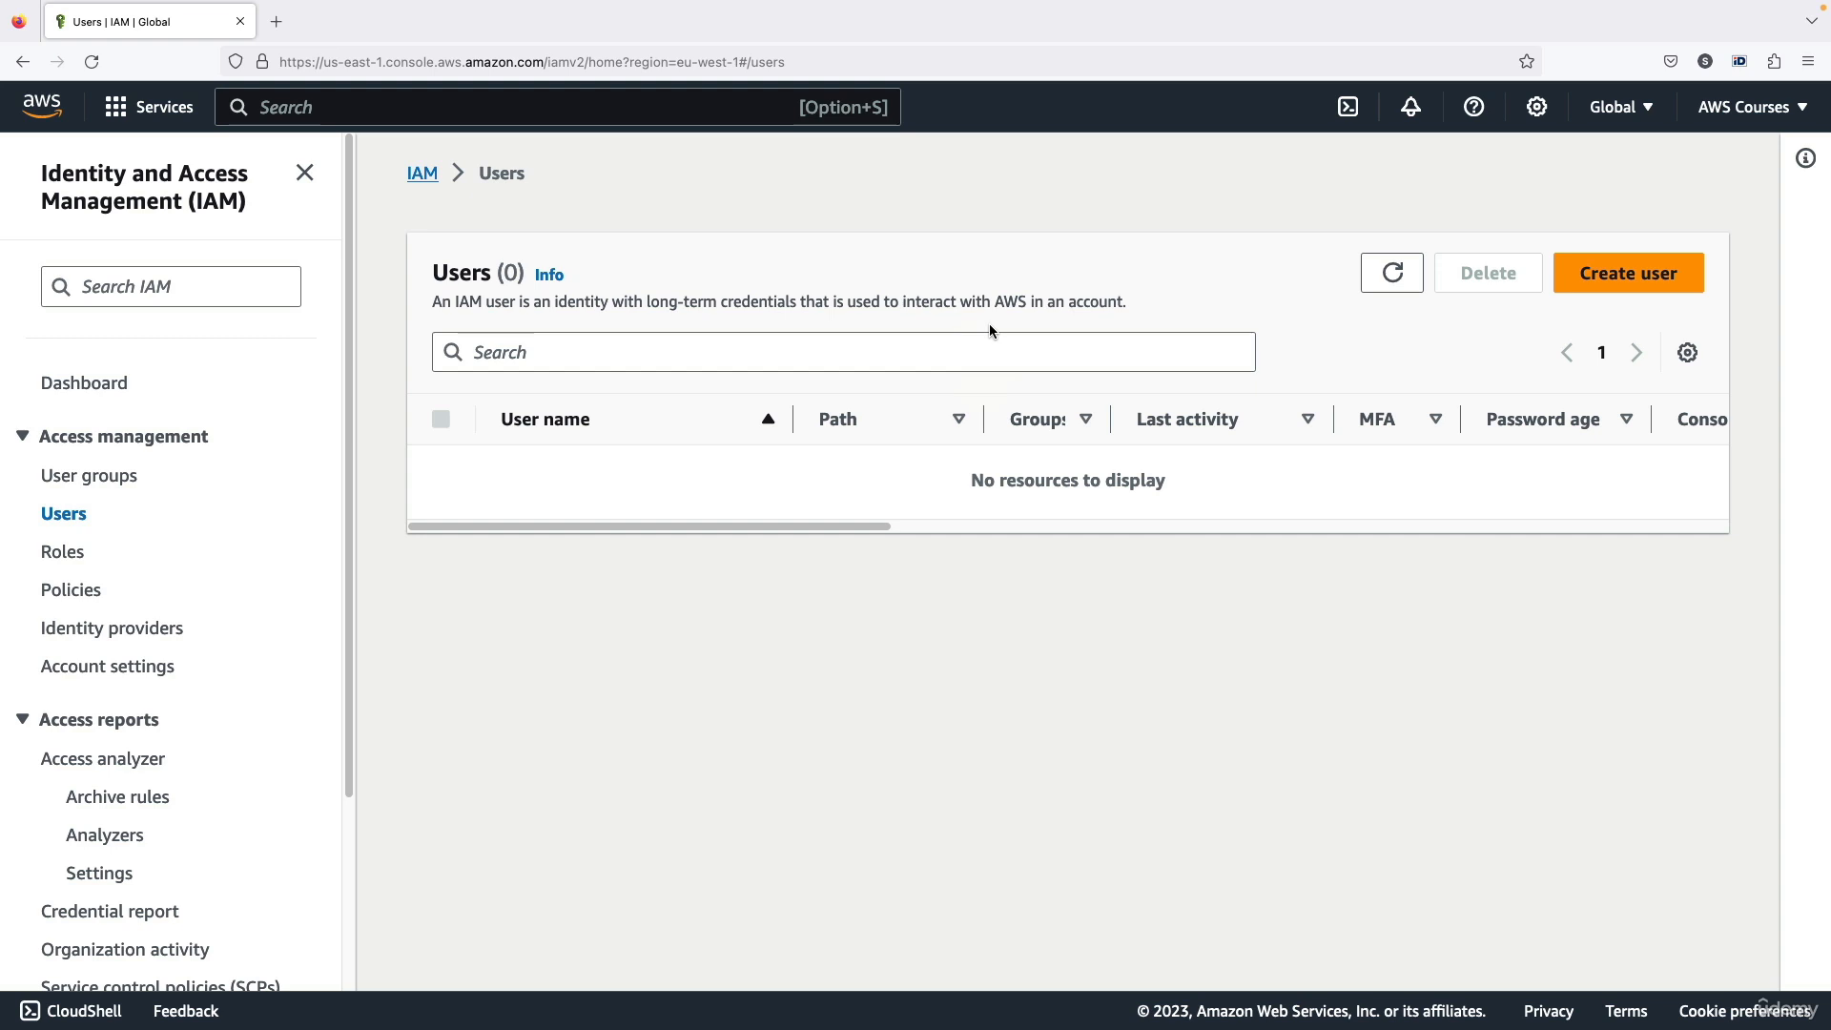
pyautogui.click(1745, 120)
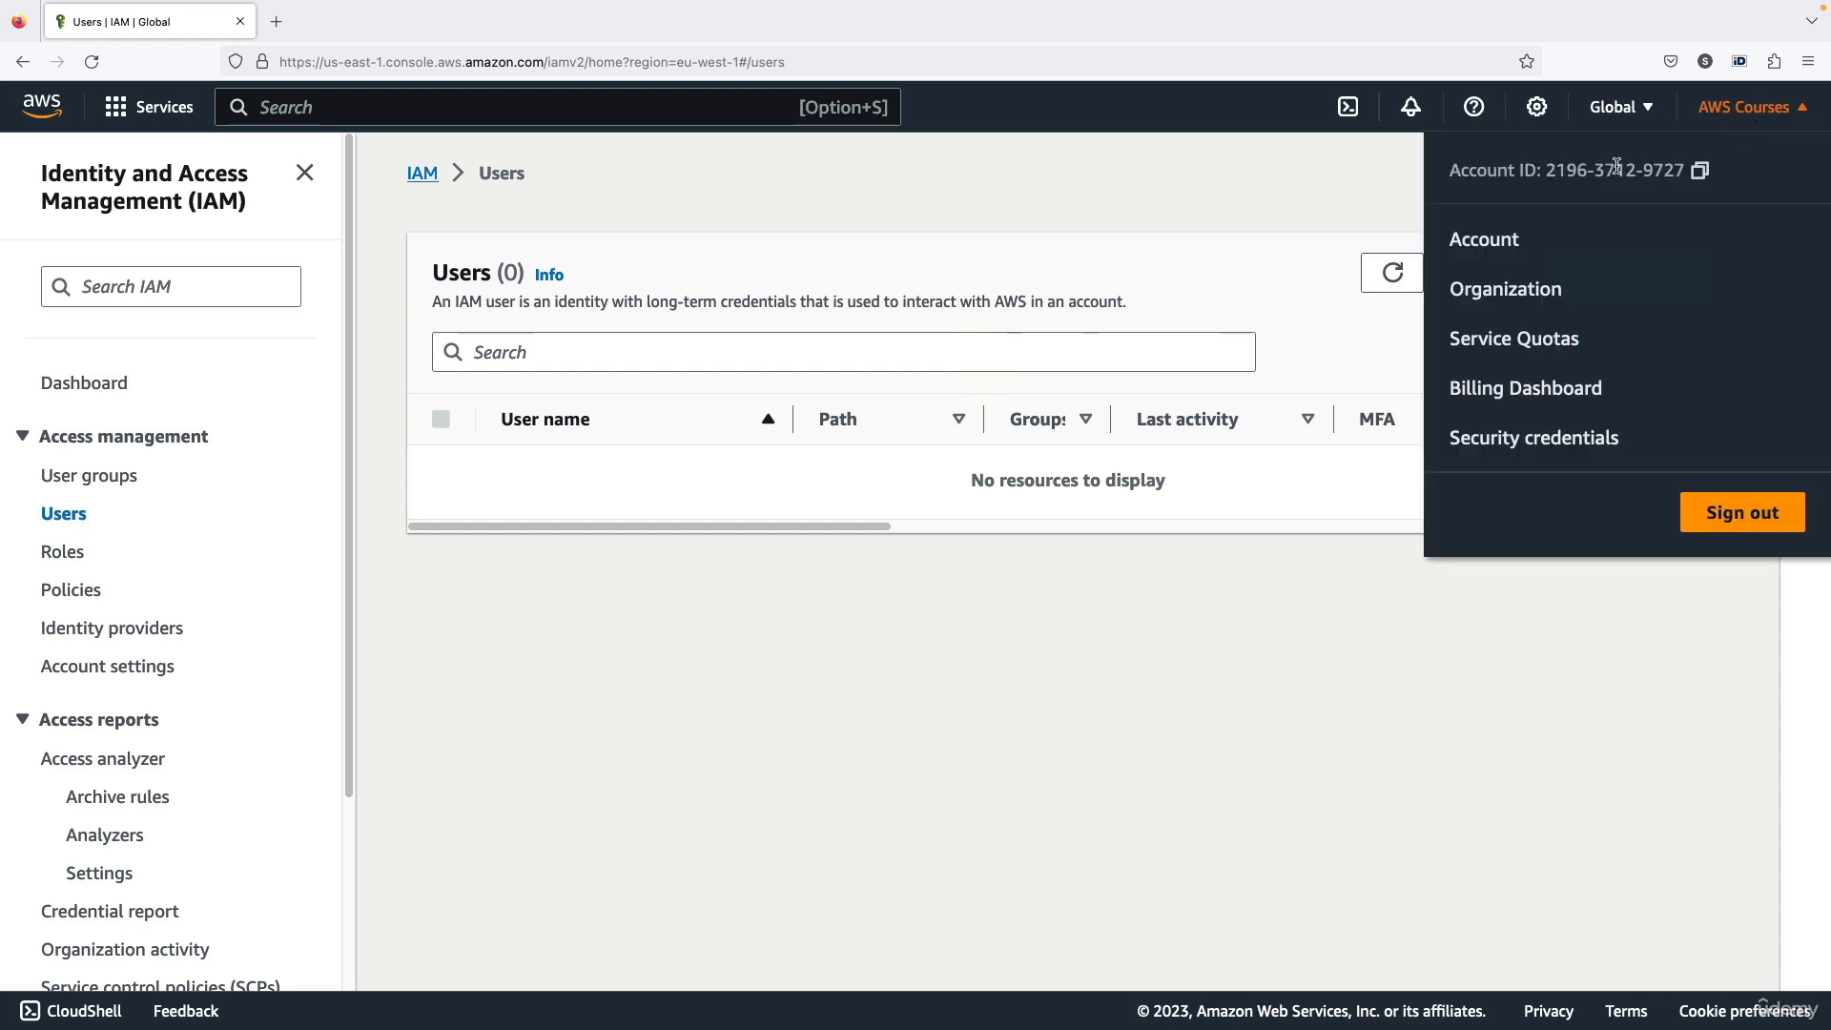
pyautogui.moveTo(1544, 172); pyautogui.dragTo(1637, 172)
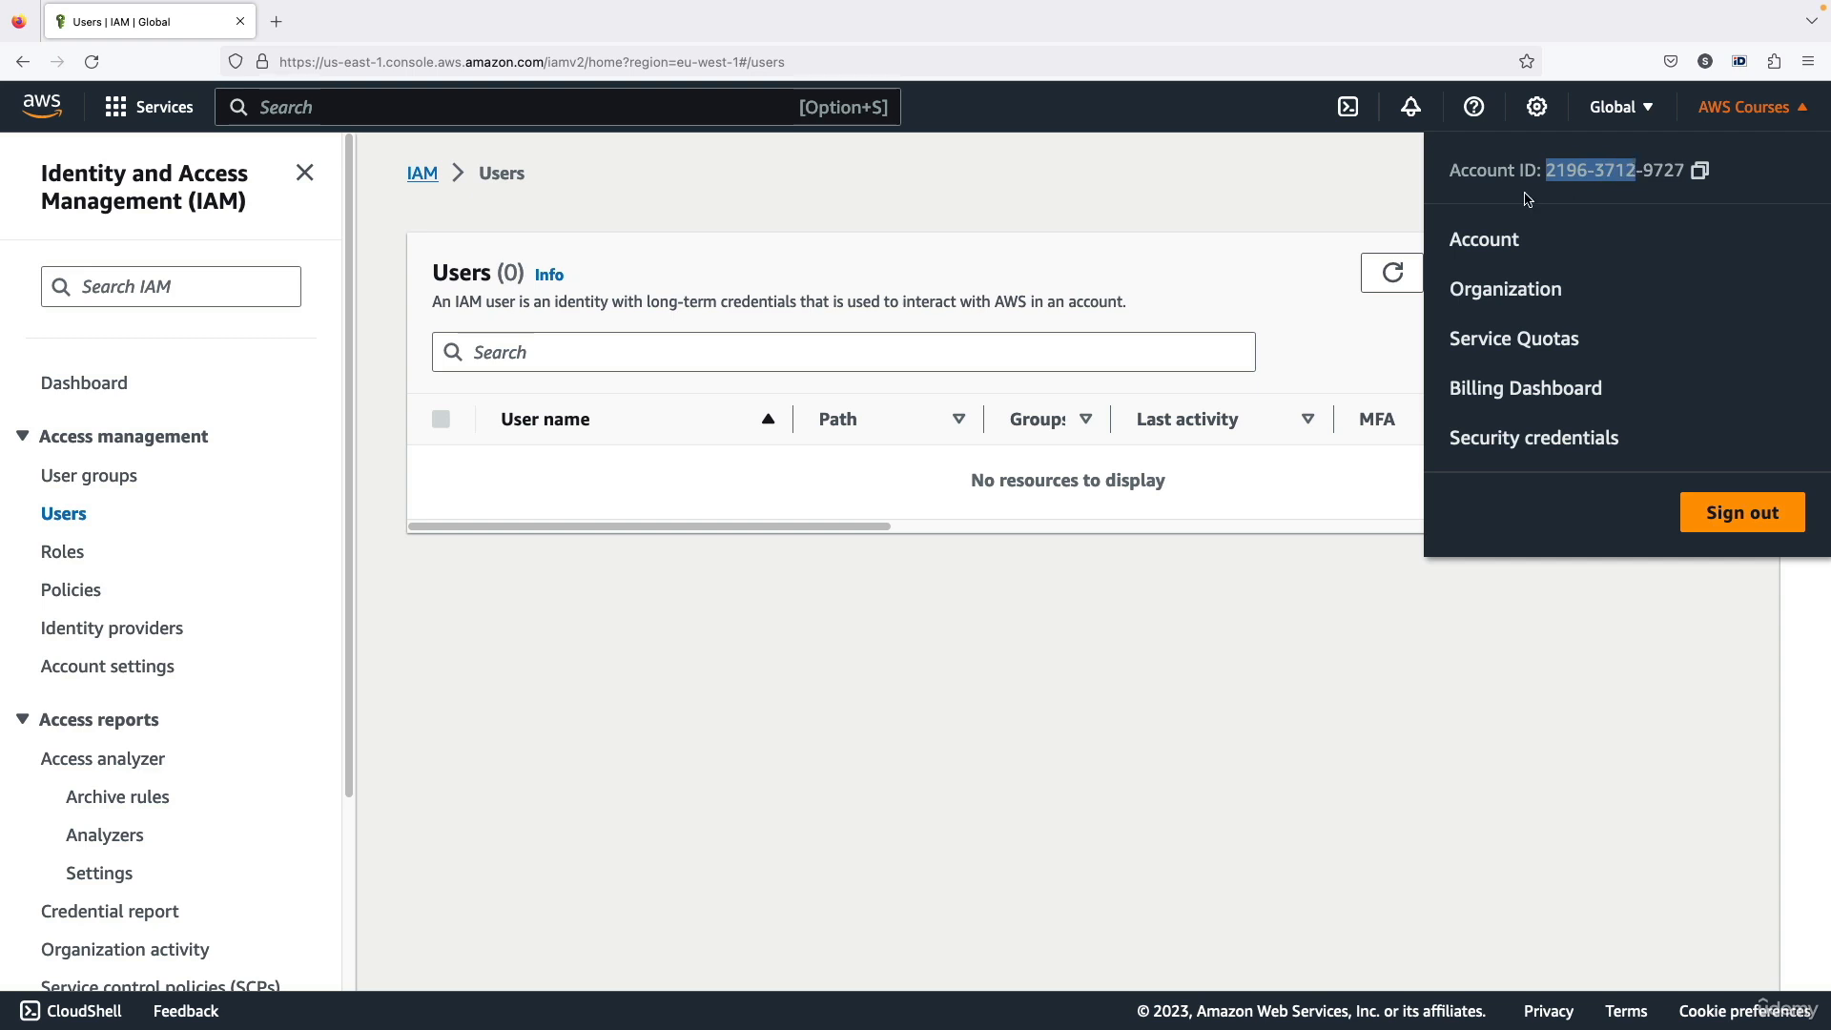
pyautogui.click(1339, 224)
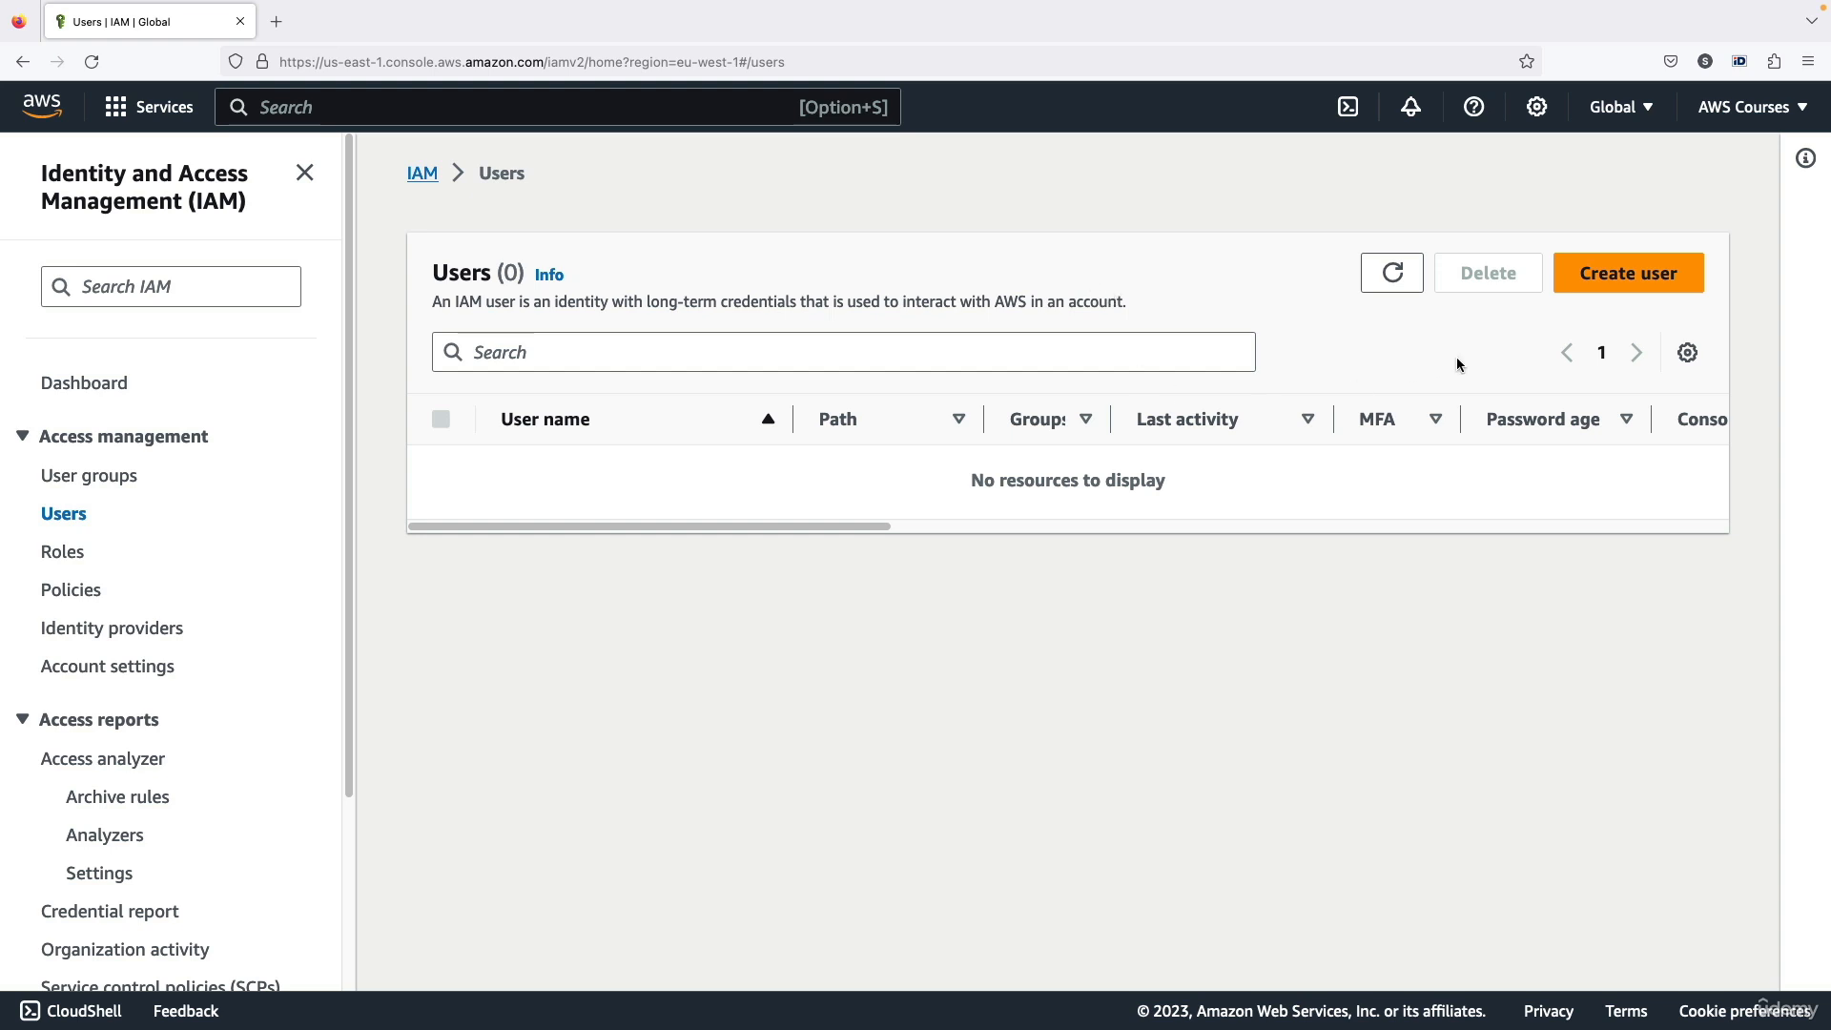
# Start creating a user, enter the person's first name as user name, and enable access to the AWS Management Console
pyautogui.click(1612, 278)
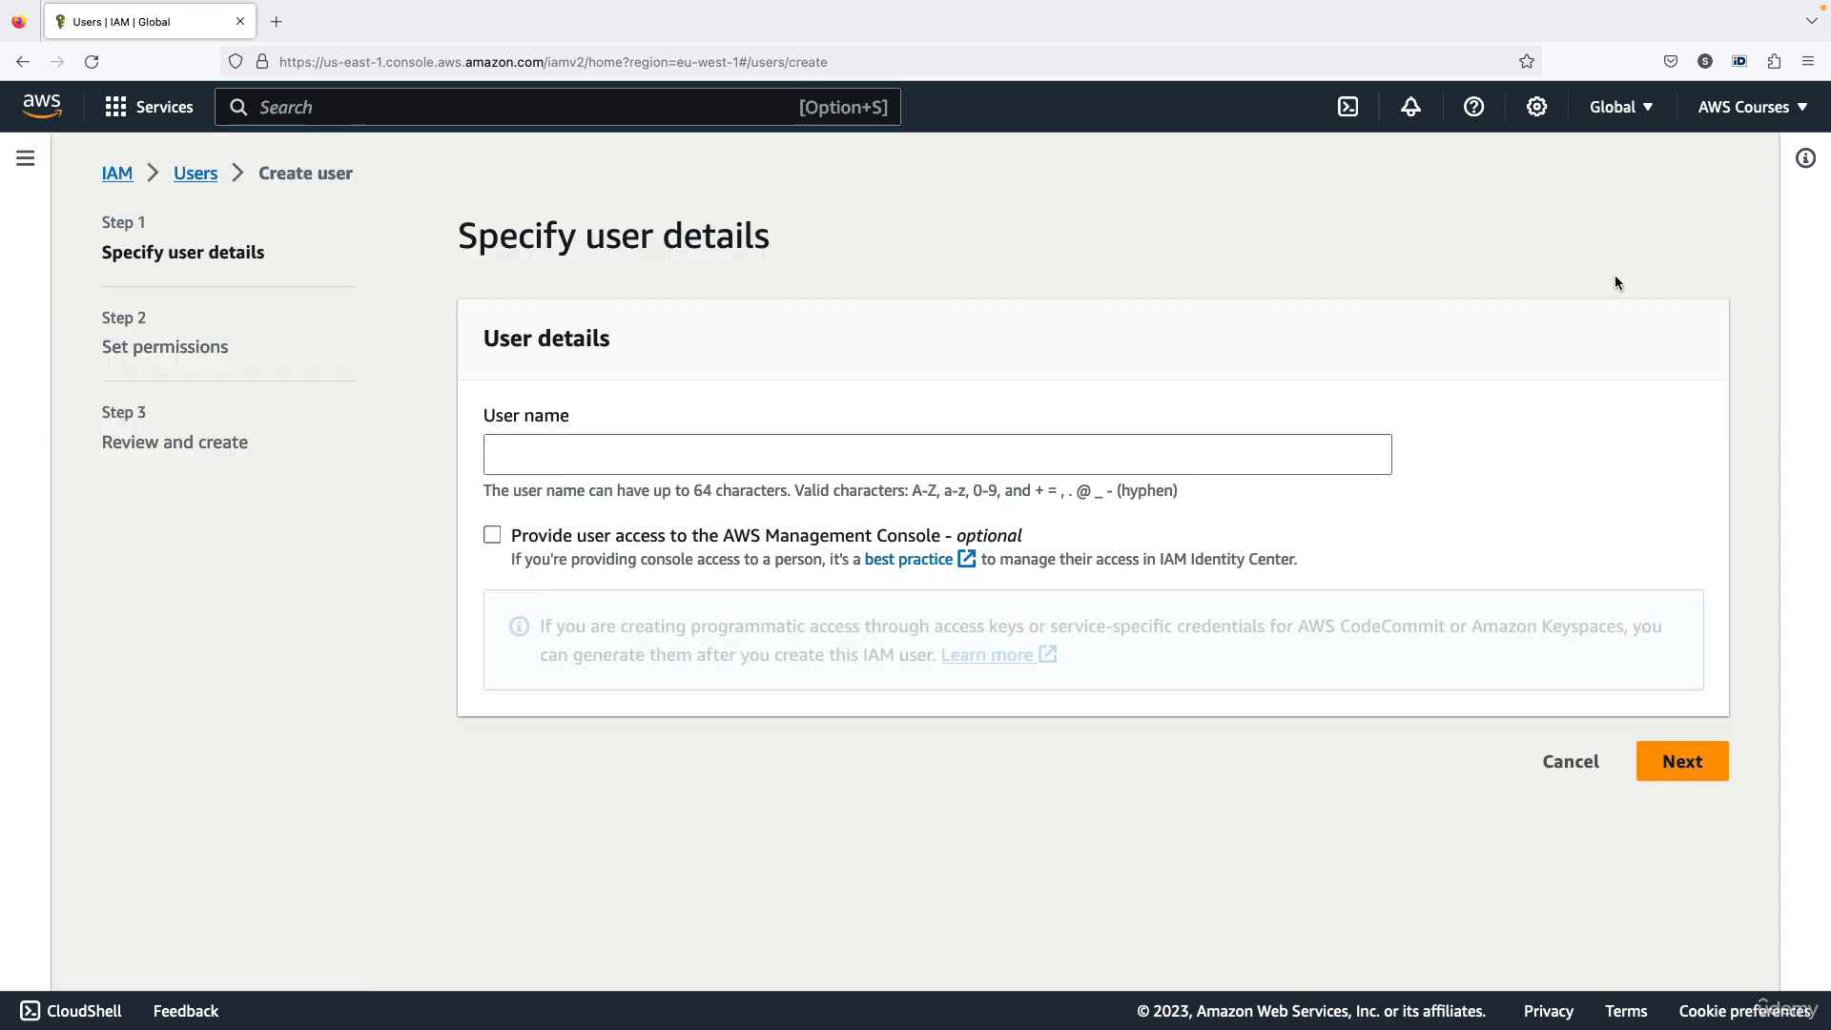
pyautogui.click(711, 445)
pyautogui.write('stehpa')
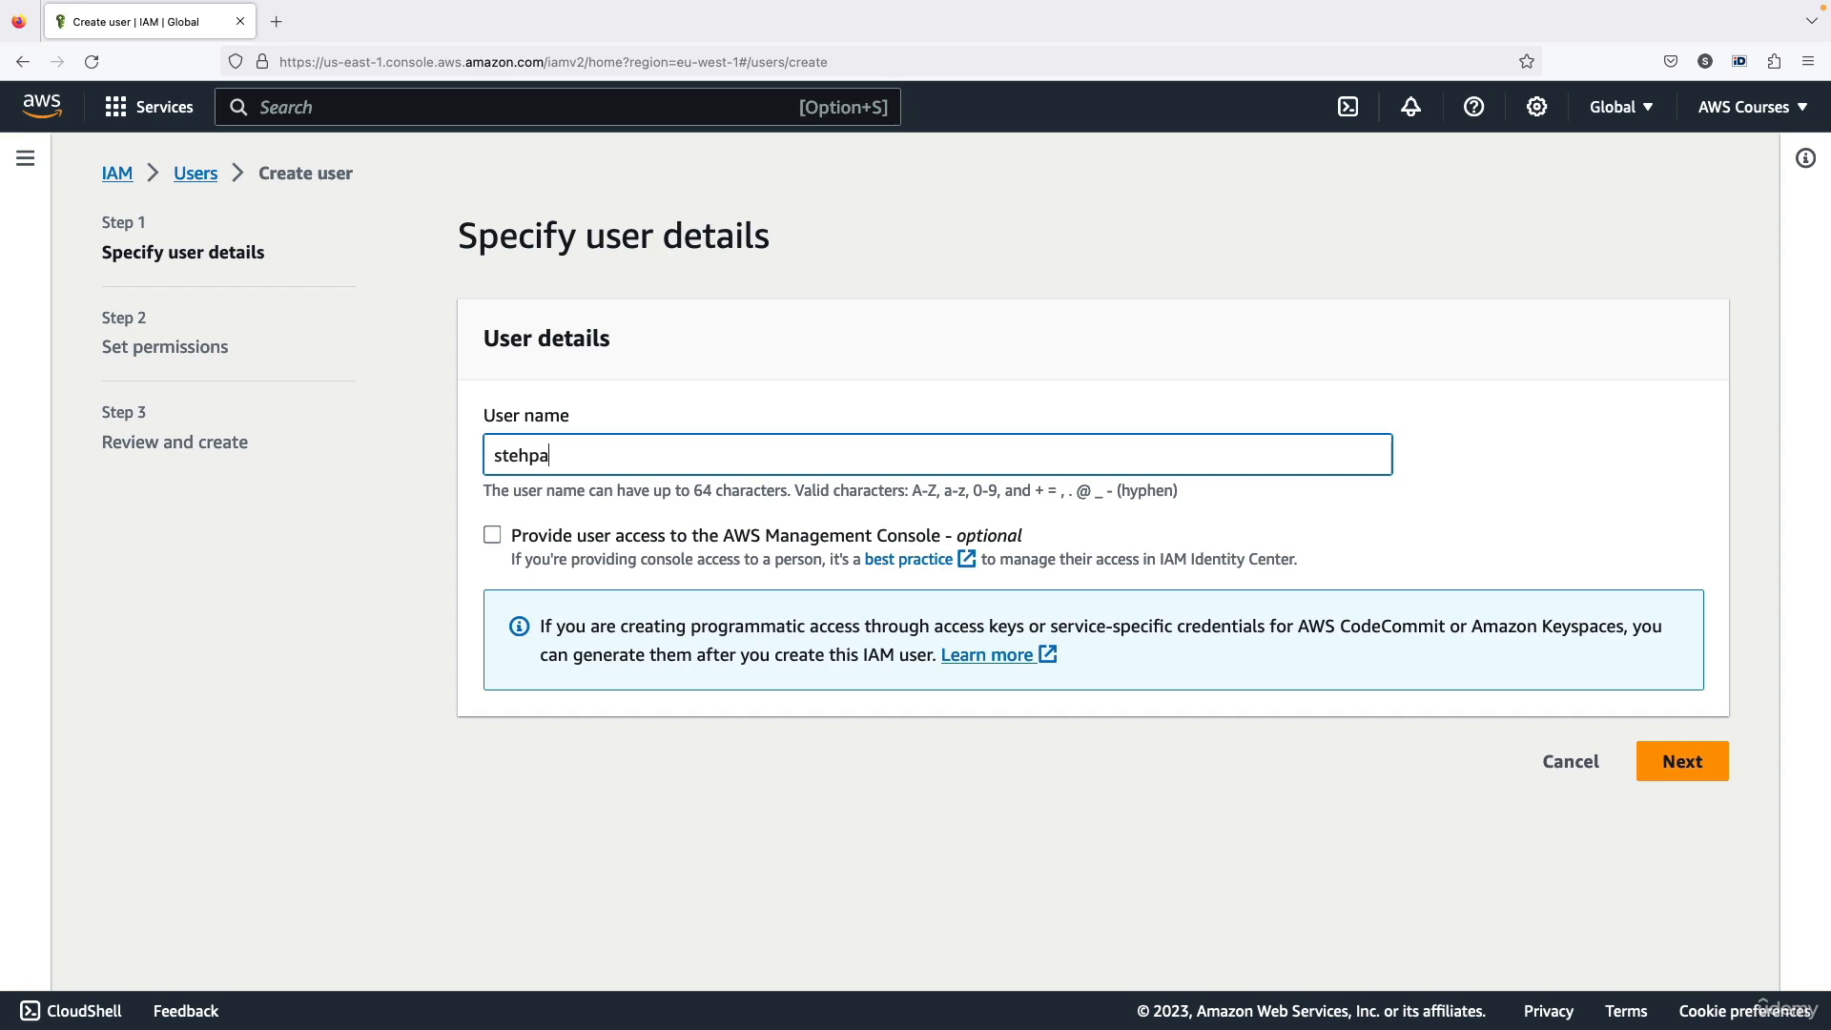
pyautogui.press('BackSpace')
pyautogui.press('BackSpace')
pyautogui.press('BackSpace')
pyautogui.write('phane')
pyautogui.click(493, 535)
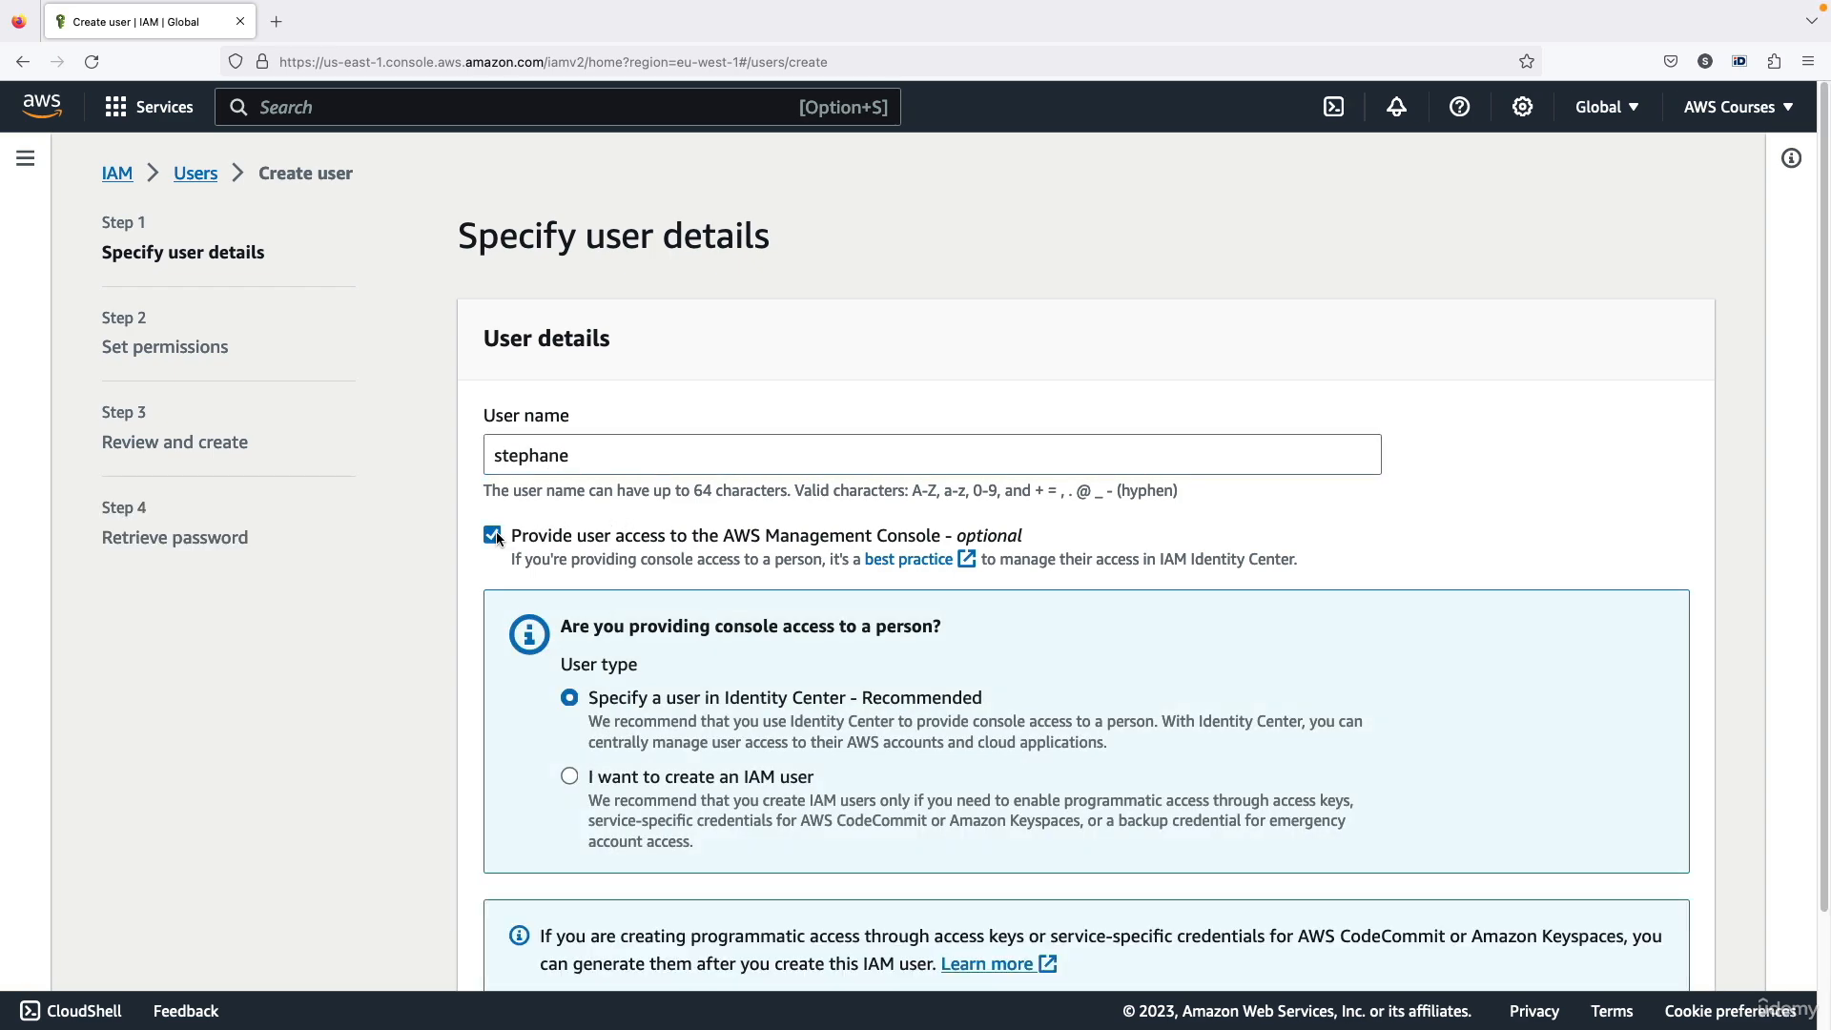
# Choose to create an IAM user as the user type instead of specifying a user in Identity Center
pyautogui.scroll(-2, 767, 496)
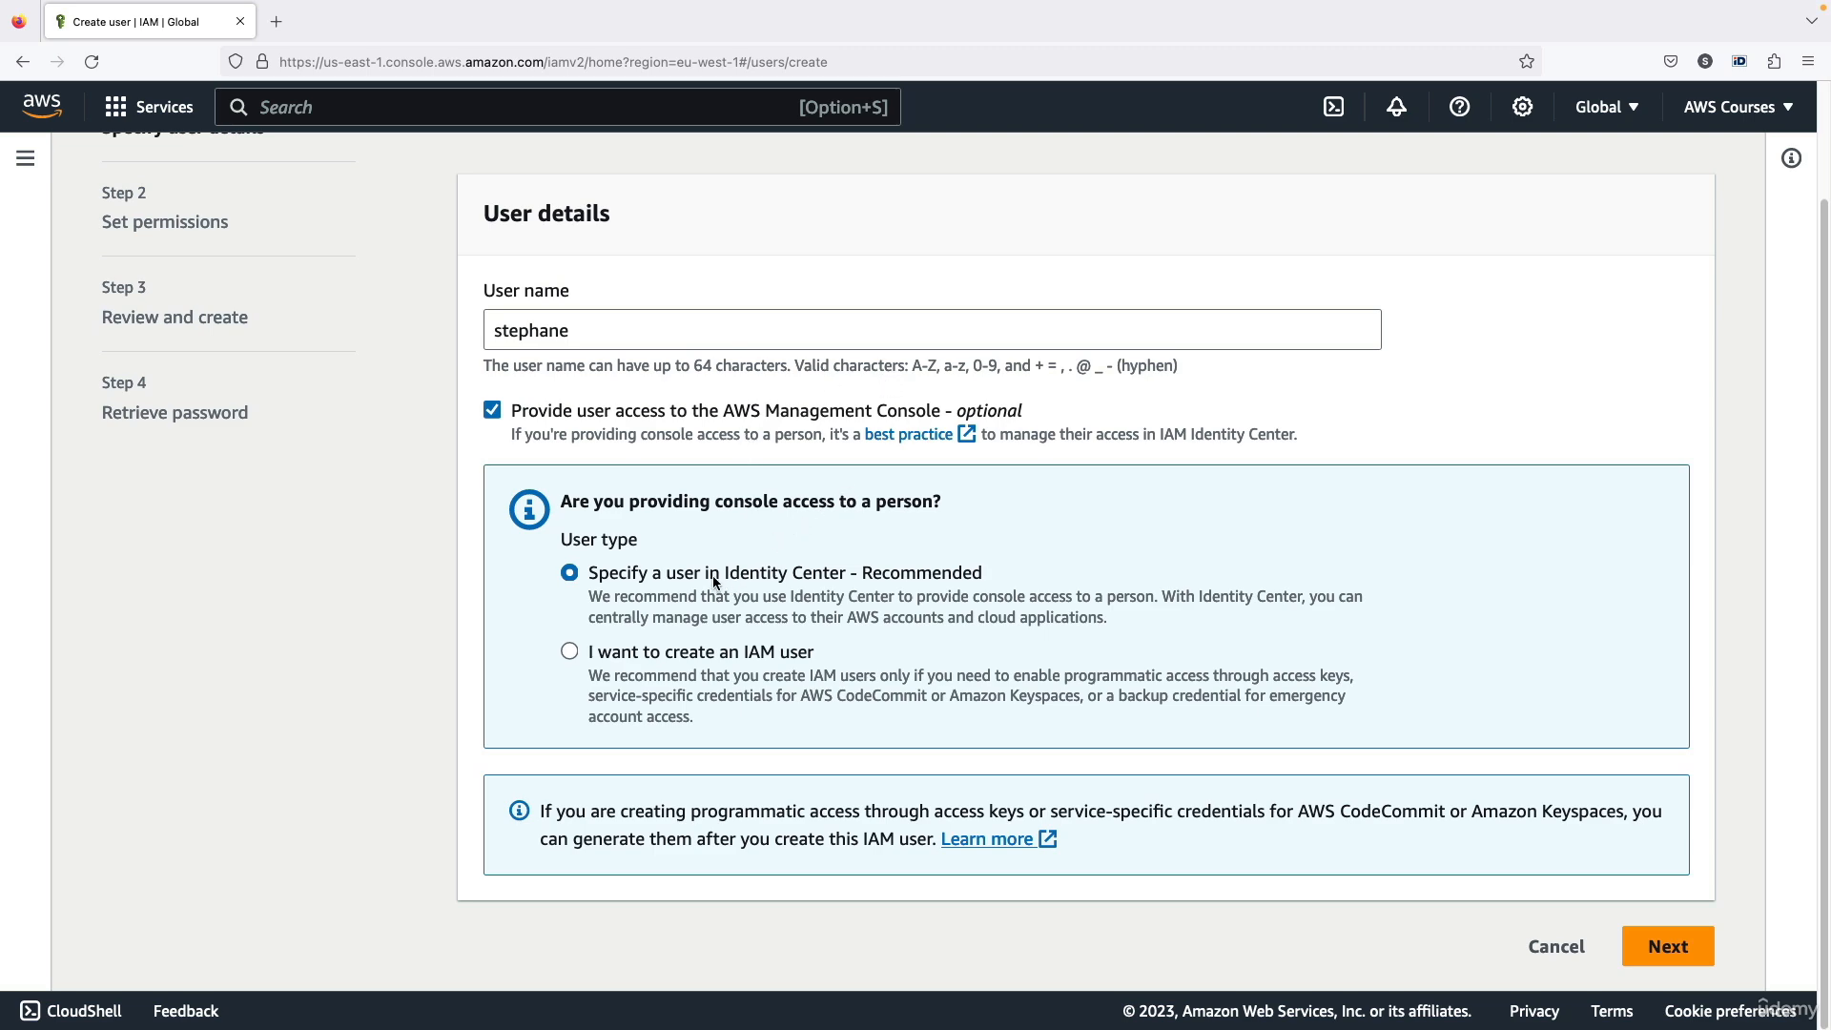
pyautogui.moveTo(714, 577); pyautogui.dragTo(867, 570)
pyautogui.click(913, 564)
pyautogui.doubleClick(908, 573)
pyautogui.click(857, 598)
pyautogui.click(773, 649)
pyautogui.scroll(-3, 766, 620)
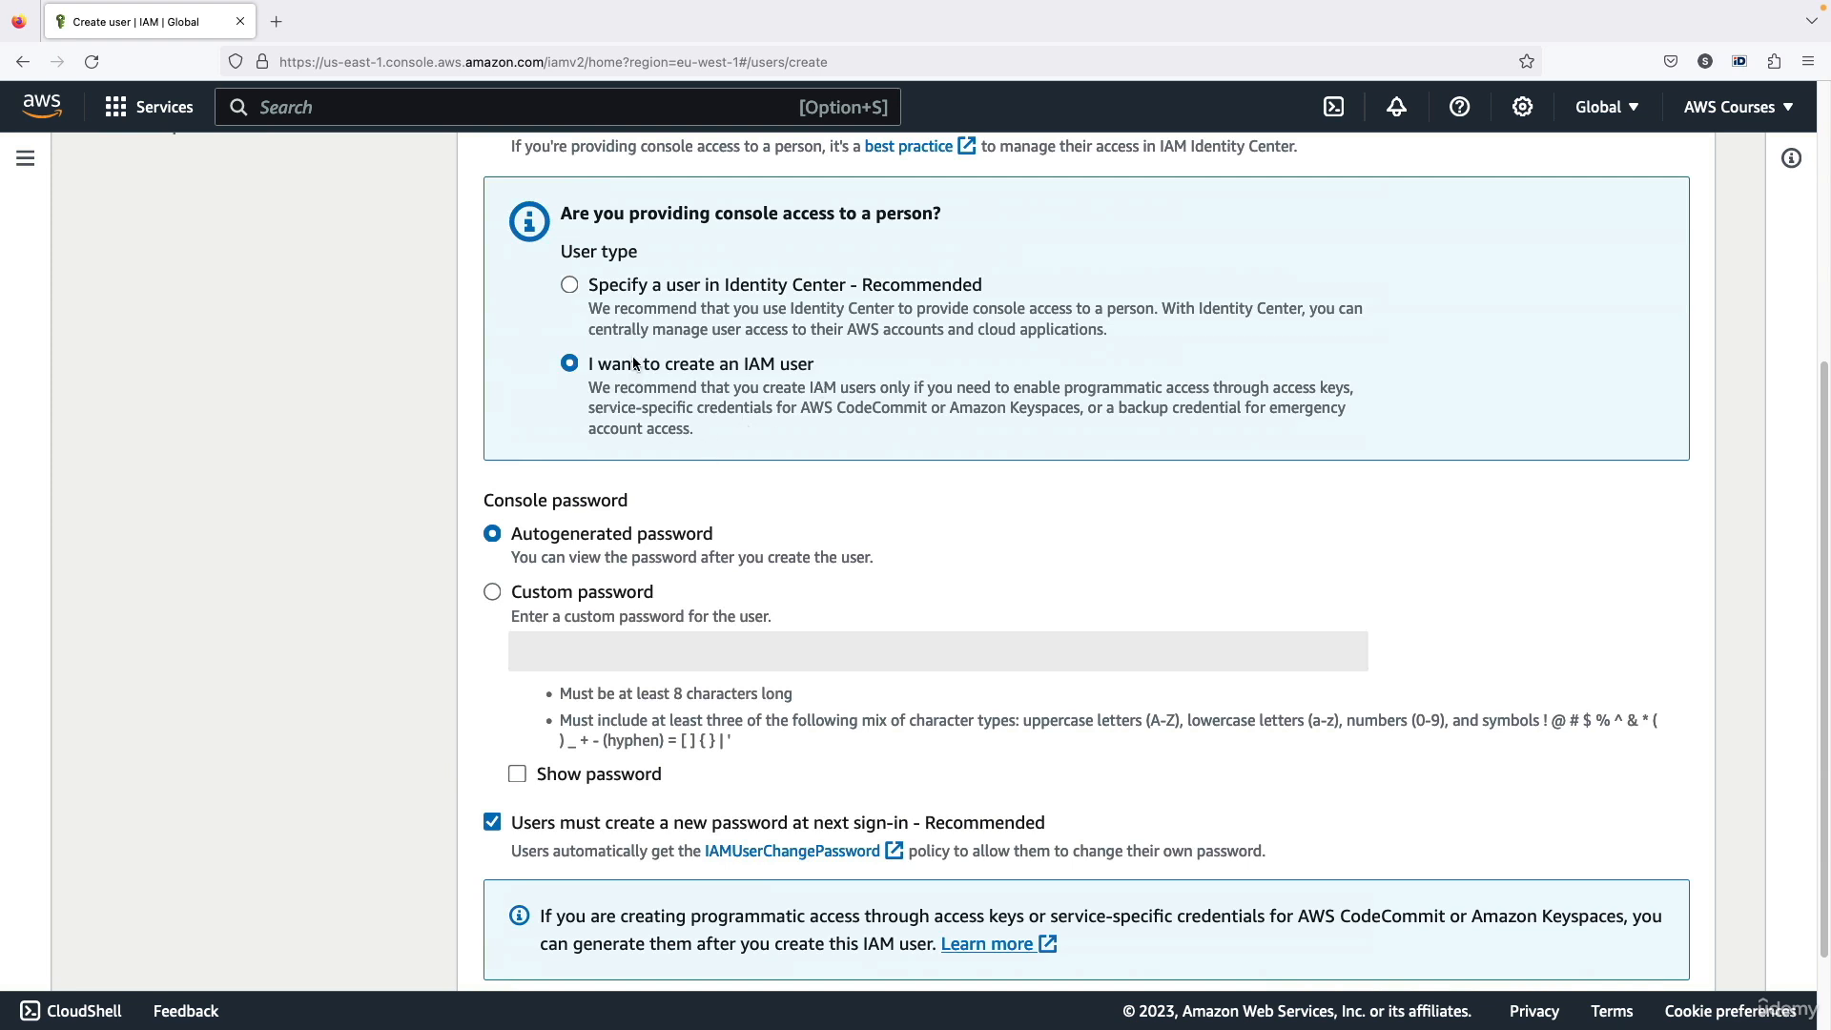
pyautogui.moveTo(632, 357); pyautogui.dragTo(765, 367)
pyautogui.click(765, 366)
# Enter a custom console password without requiring a new one at next sign-in, and proceed to the permissions without saving the login
pyautogui.scroll(-2, 582, 505)
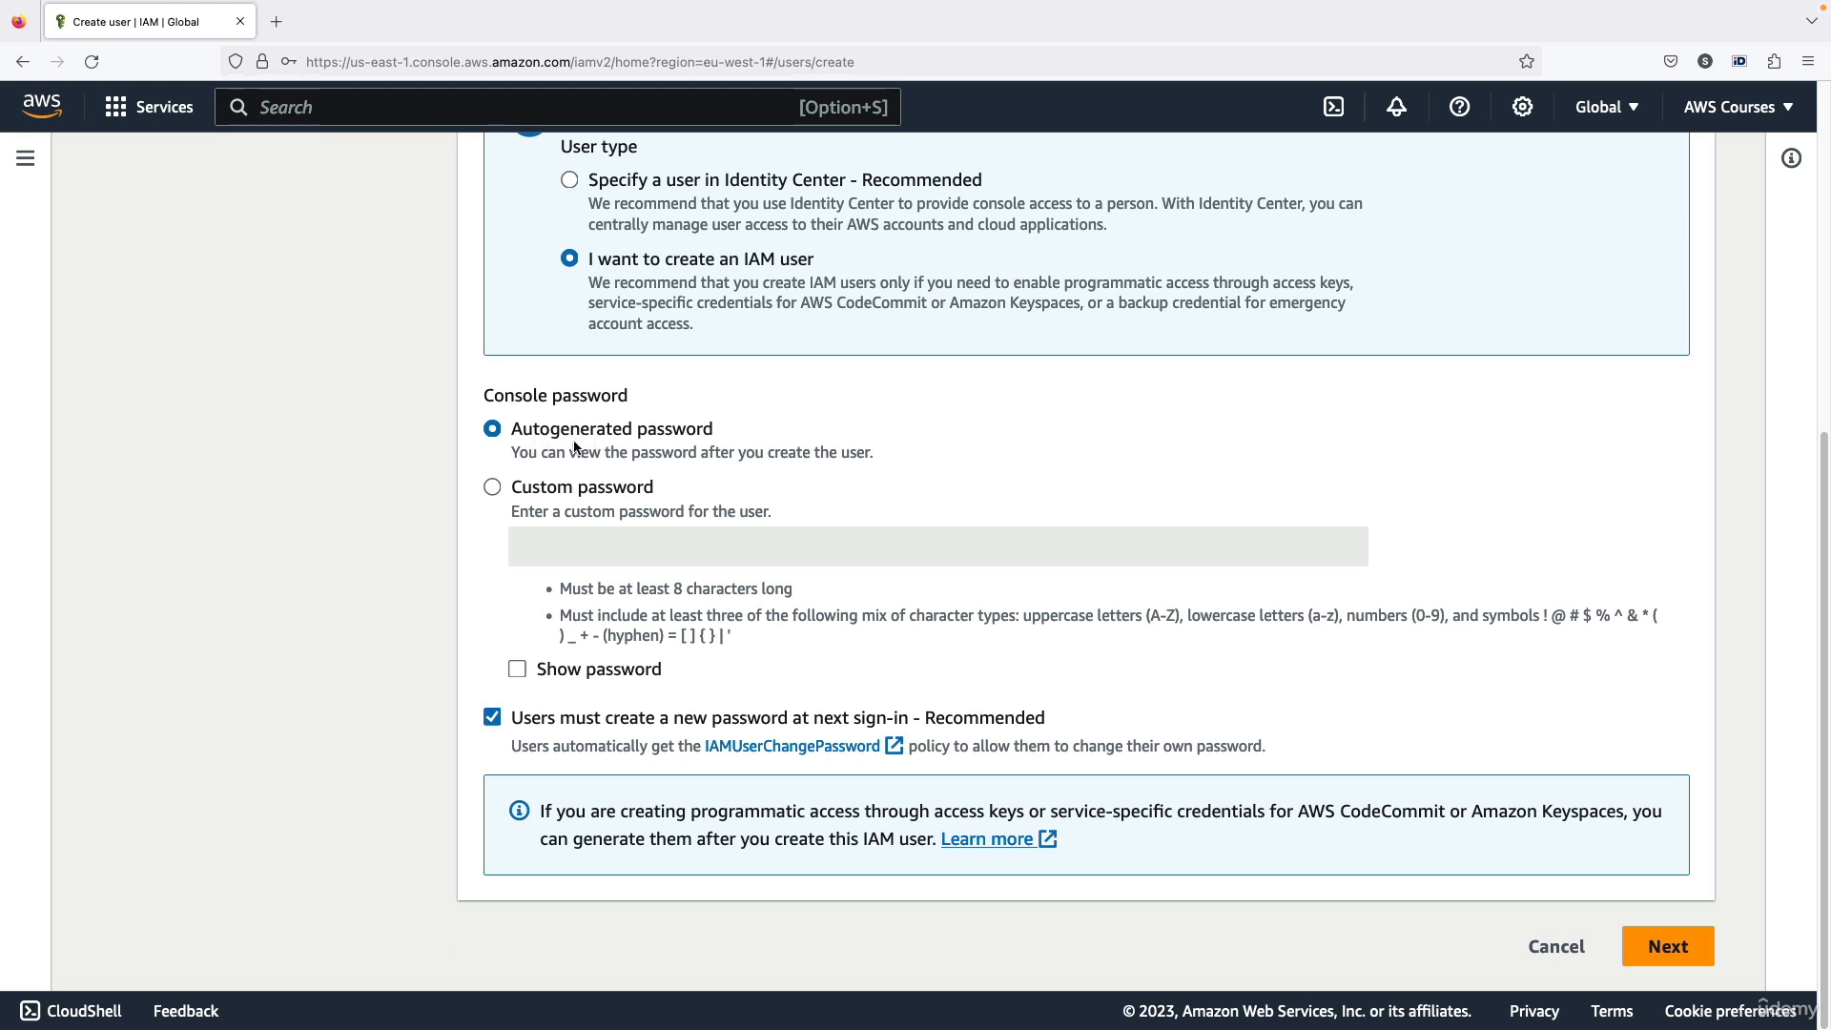
pyautogui.moveTo(551, 432); pyautogui.dragTo(686, 436)
pyautogui.click(687, 436)
pyautogui.click(633, 514)
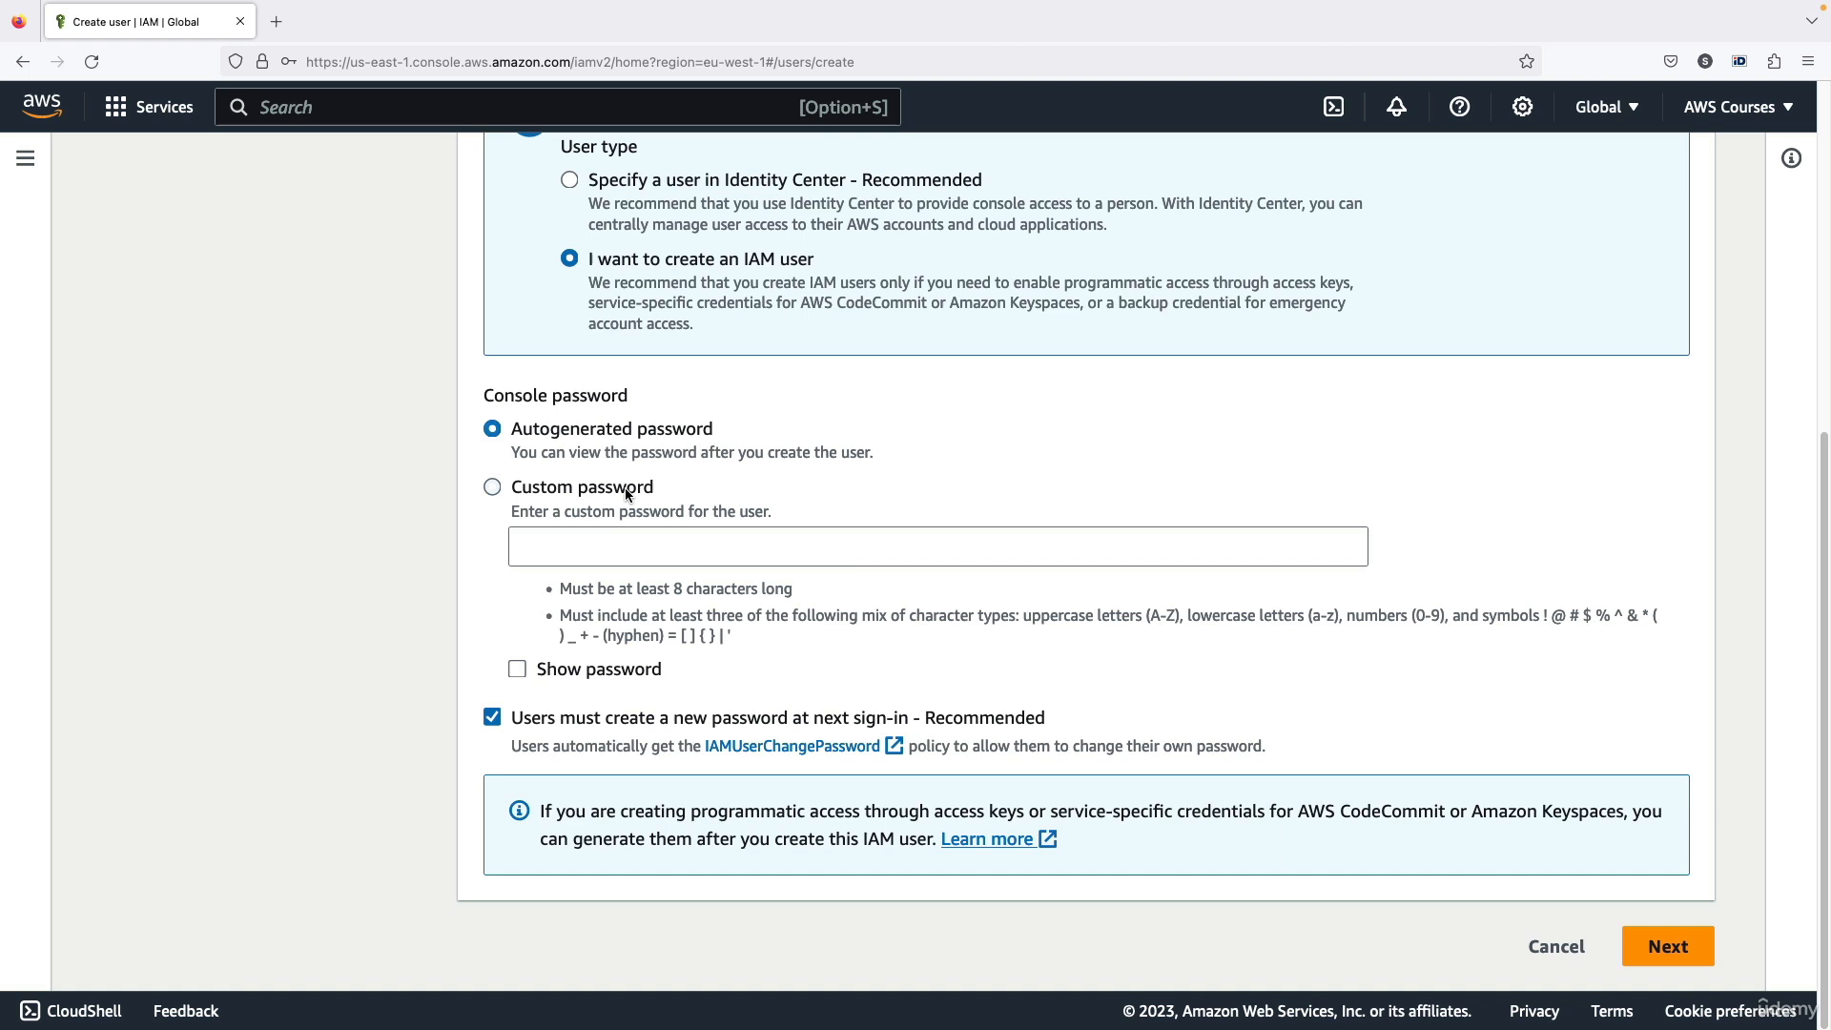
pyautogui.click(630, 546)
pyautogui.write('••••••••')
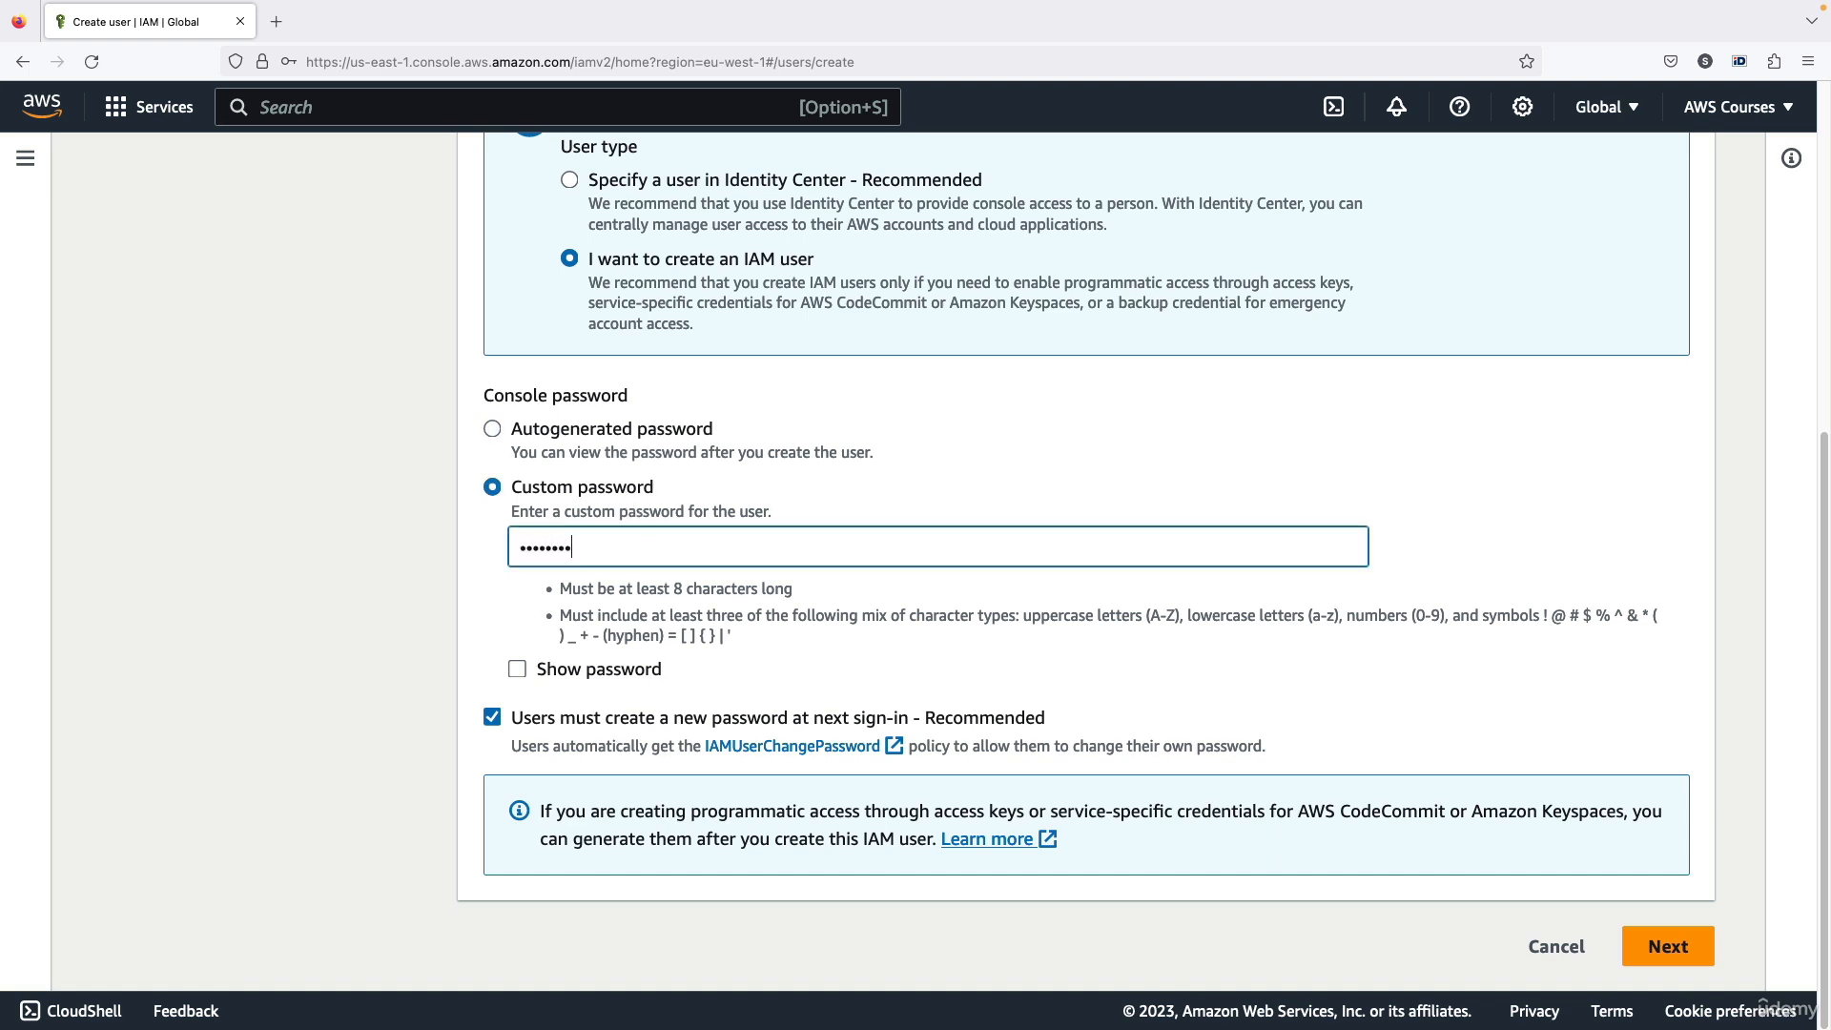
pyautogui.click(590, 717)
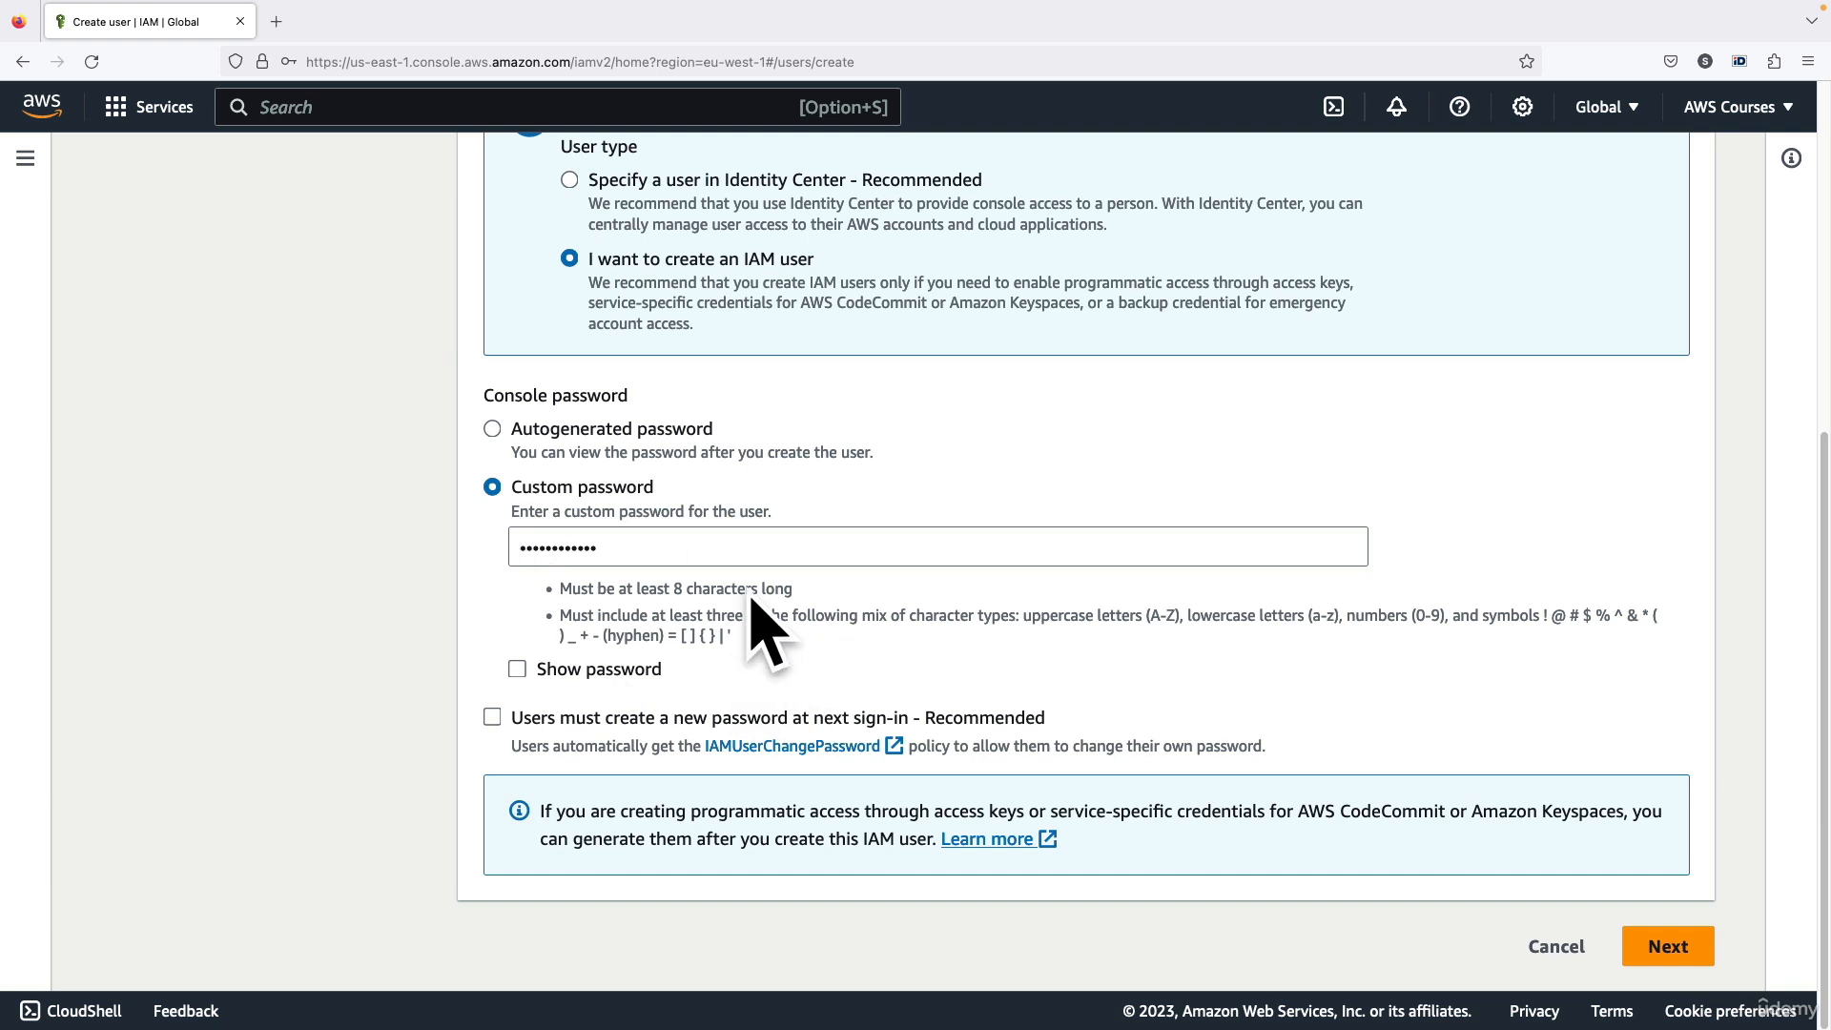
pyautogui.click(1665, 945)
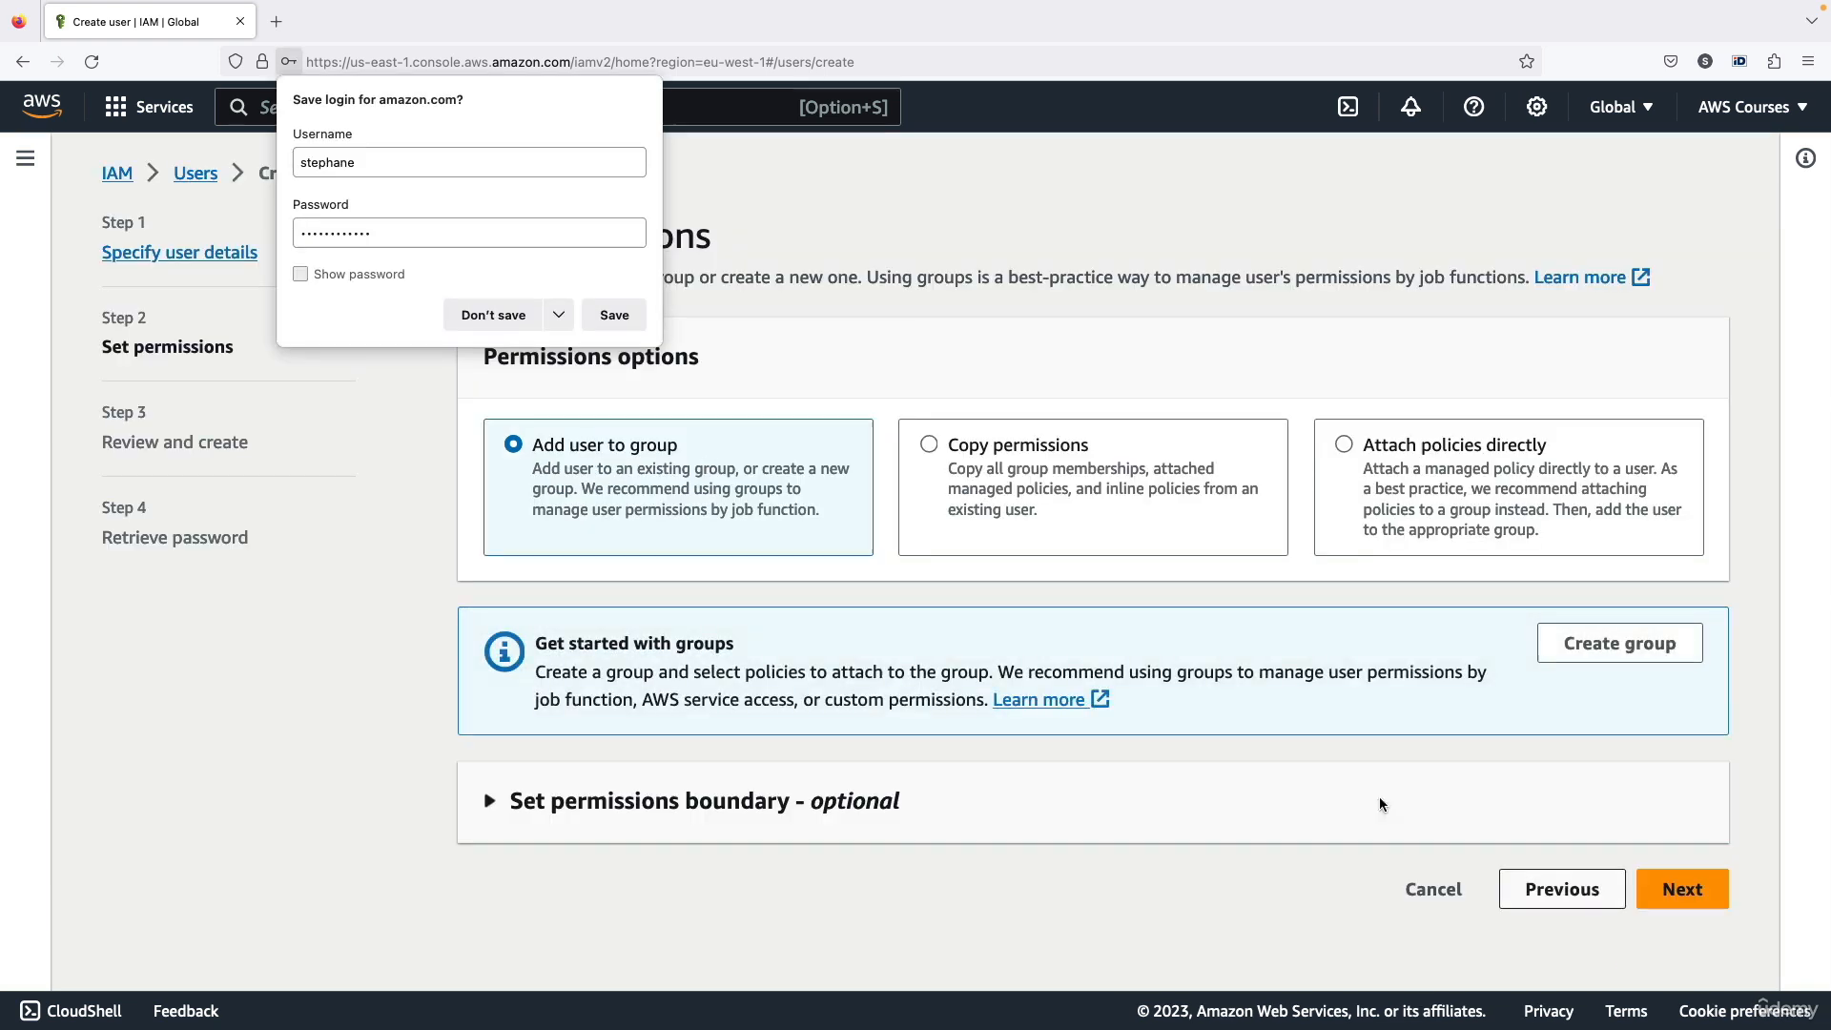
pyautogui.click(511, 322)
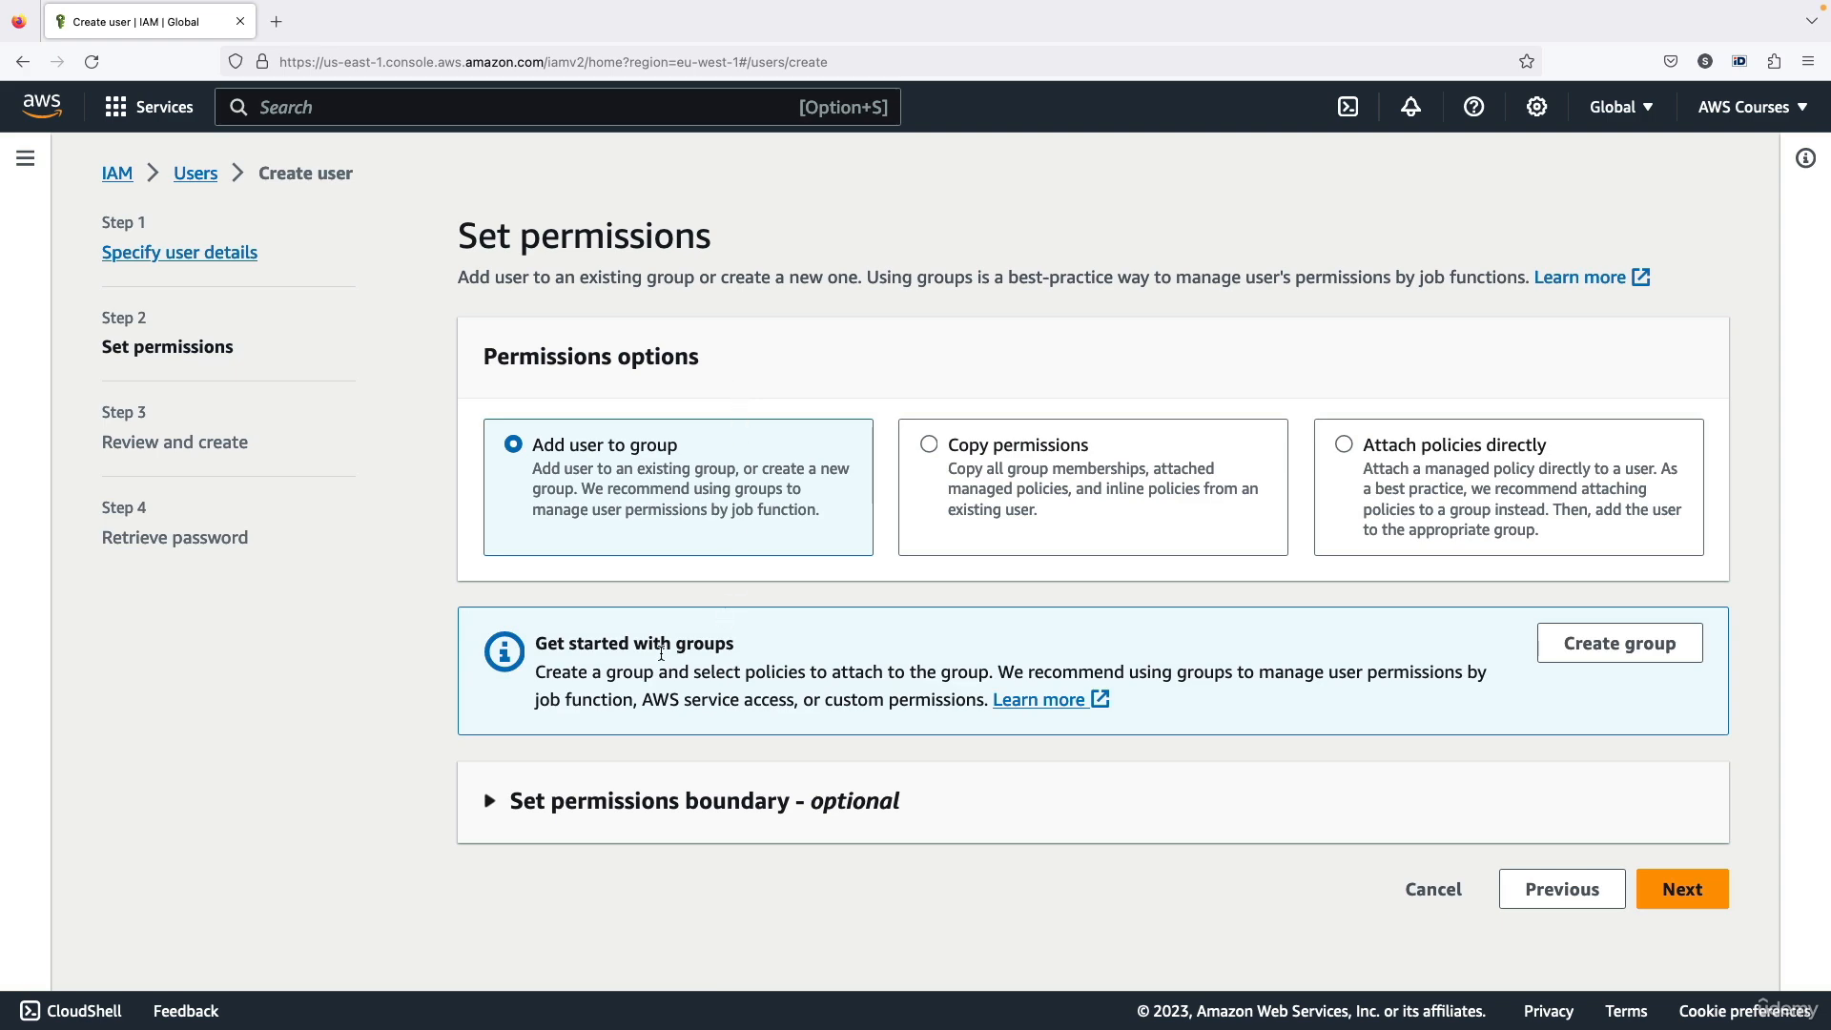
# Create a user group named admin with the AdministratorAccess policy attached
pyautogui.click(1539, 643)
pyautogui.click(760, 367)
pyautogui.write('admin')
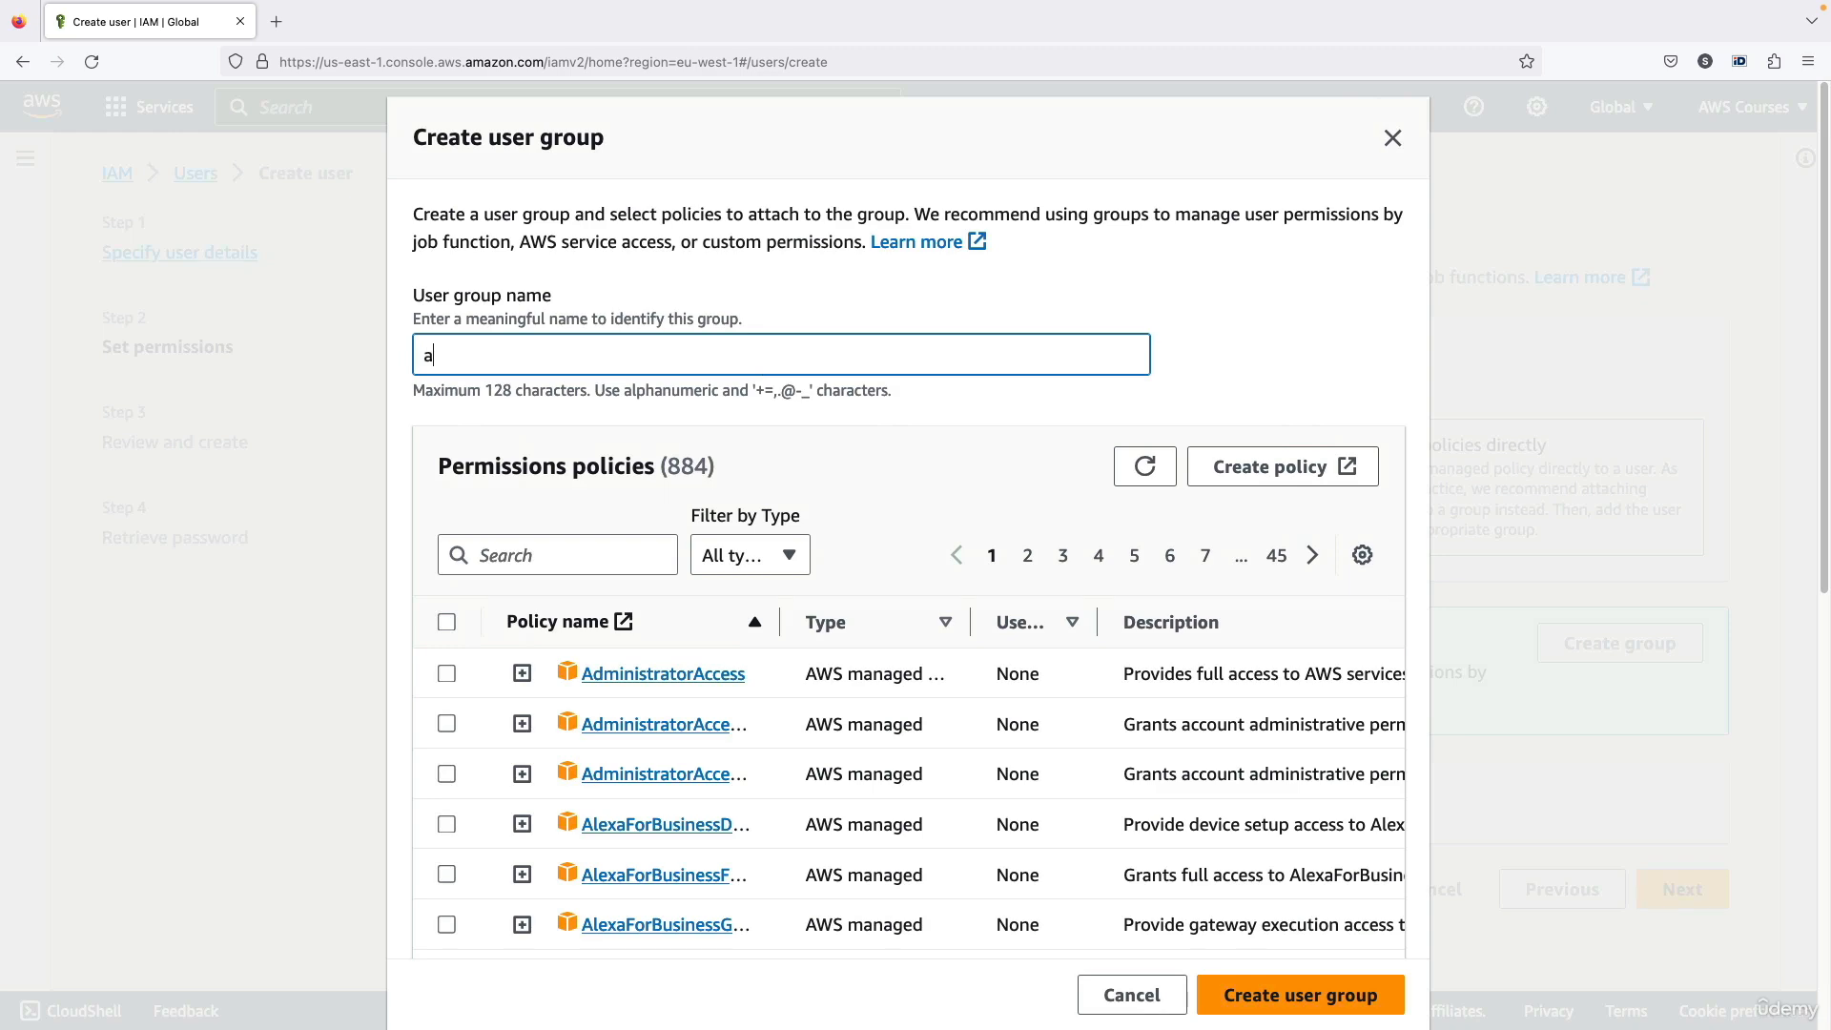
pyautogui.click(448, 674)
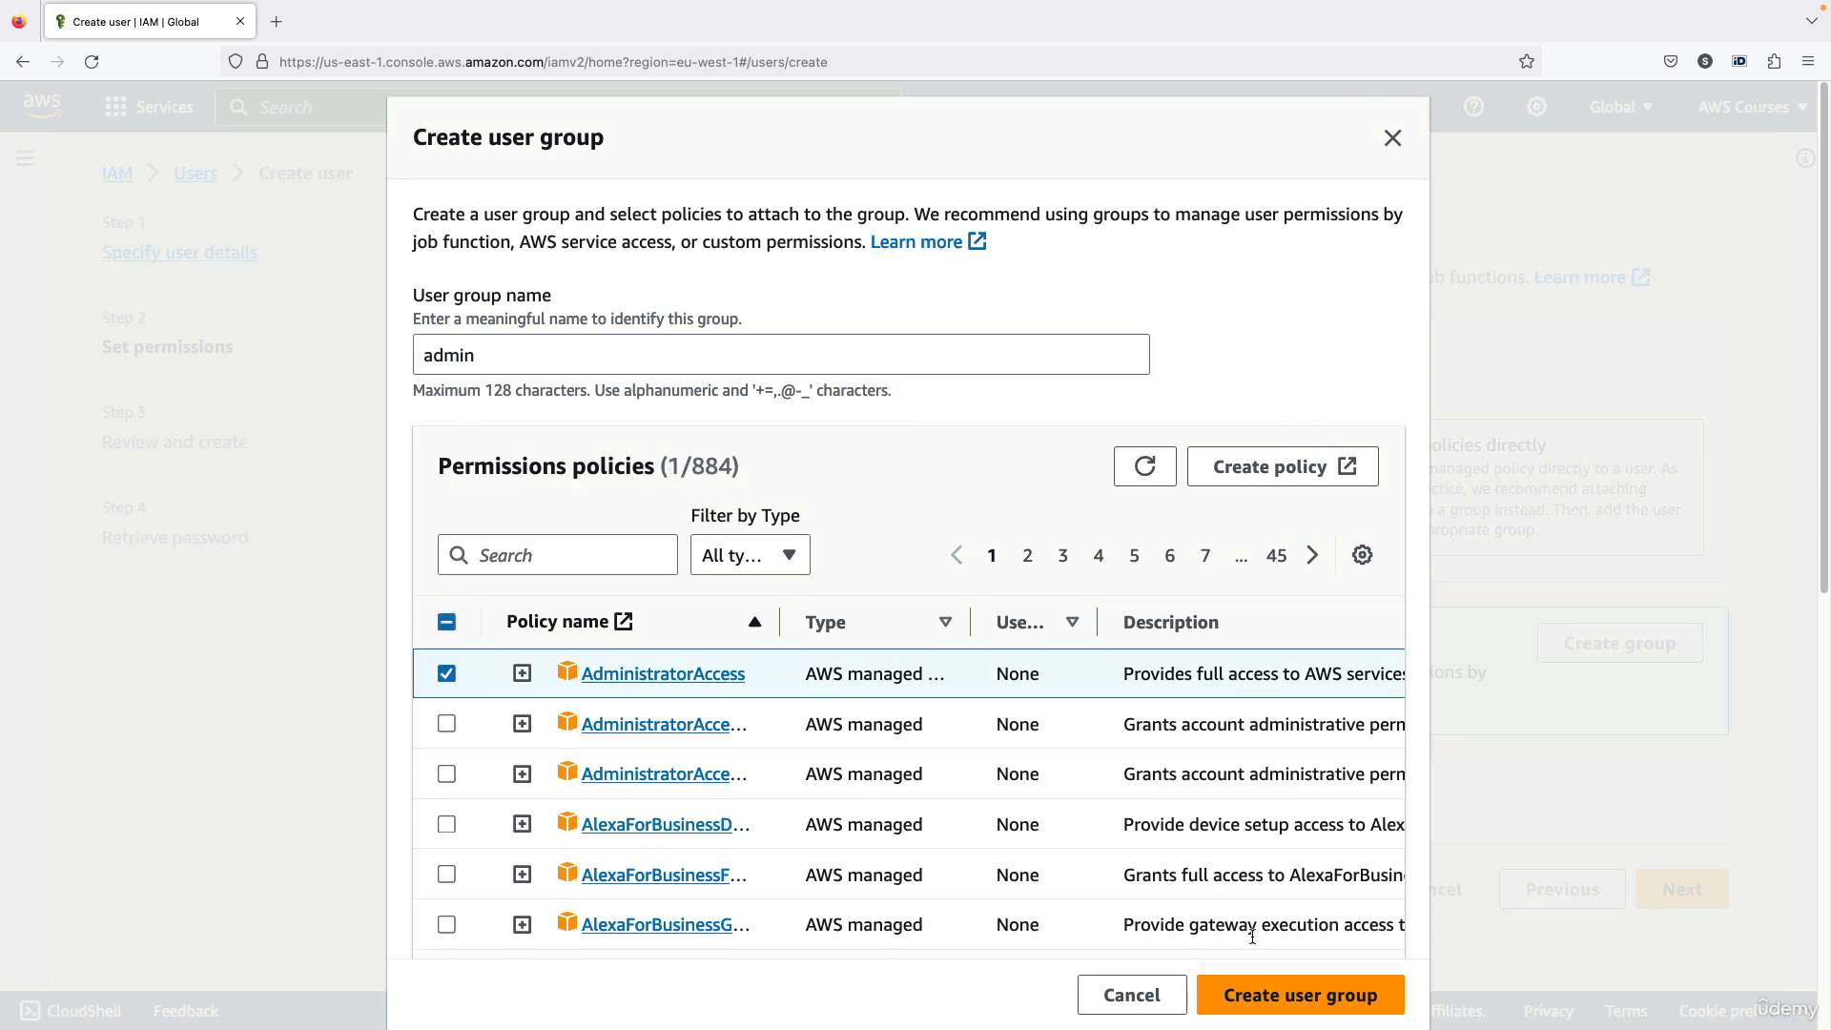
pyautogui.click(1288, 988)
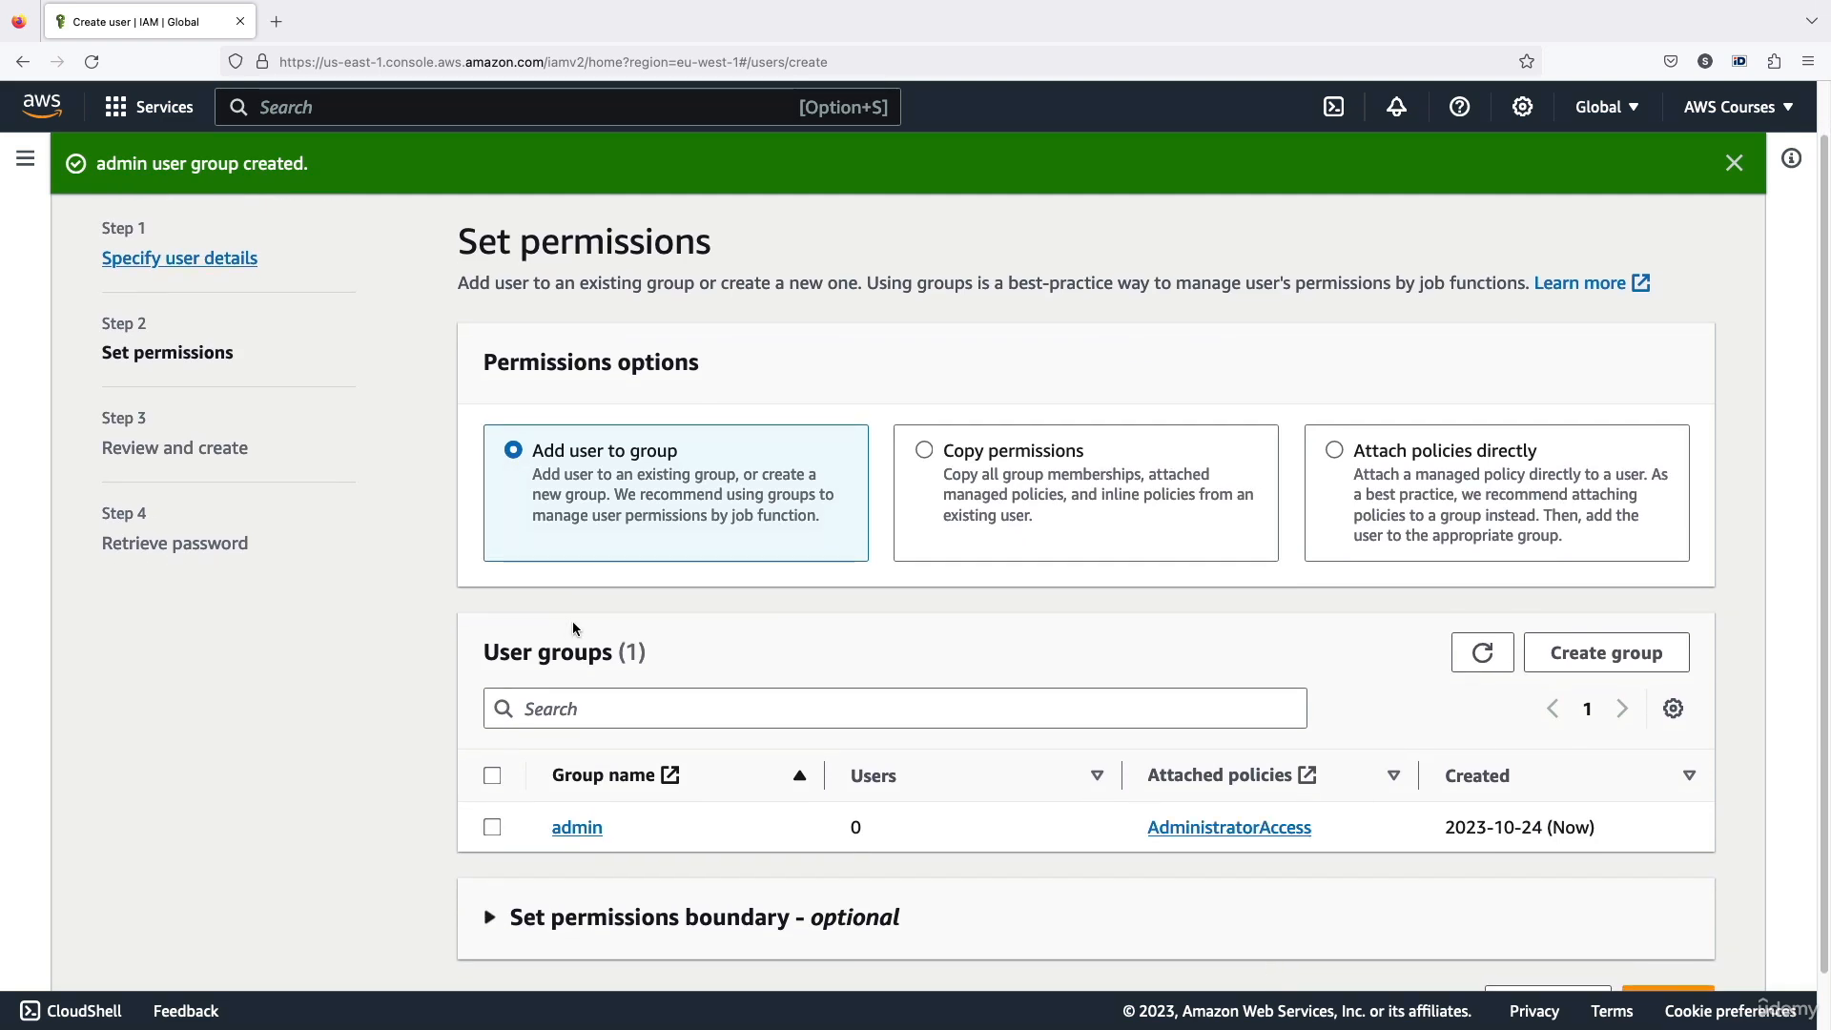
# Add the new user to the admin group and proceed to the review of the user
pyautogui.scroll(-1, 574, 632)
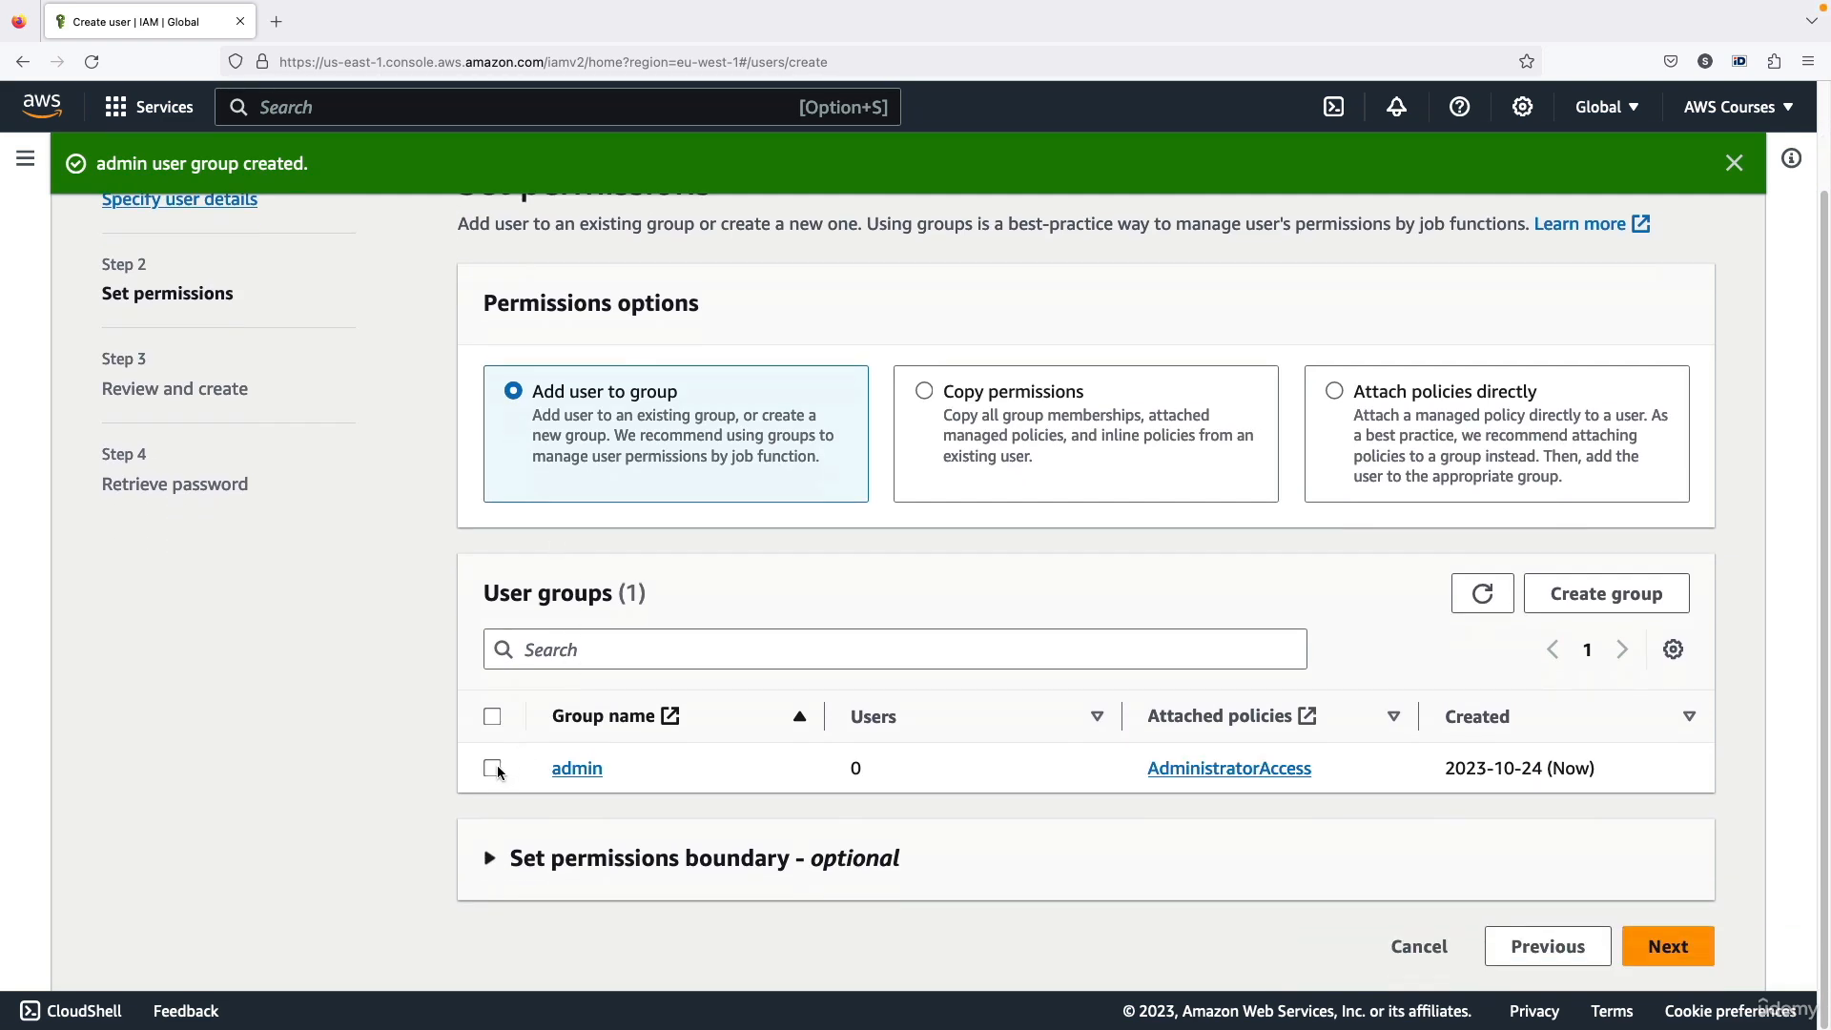
pyautogui.click(490, 773)
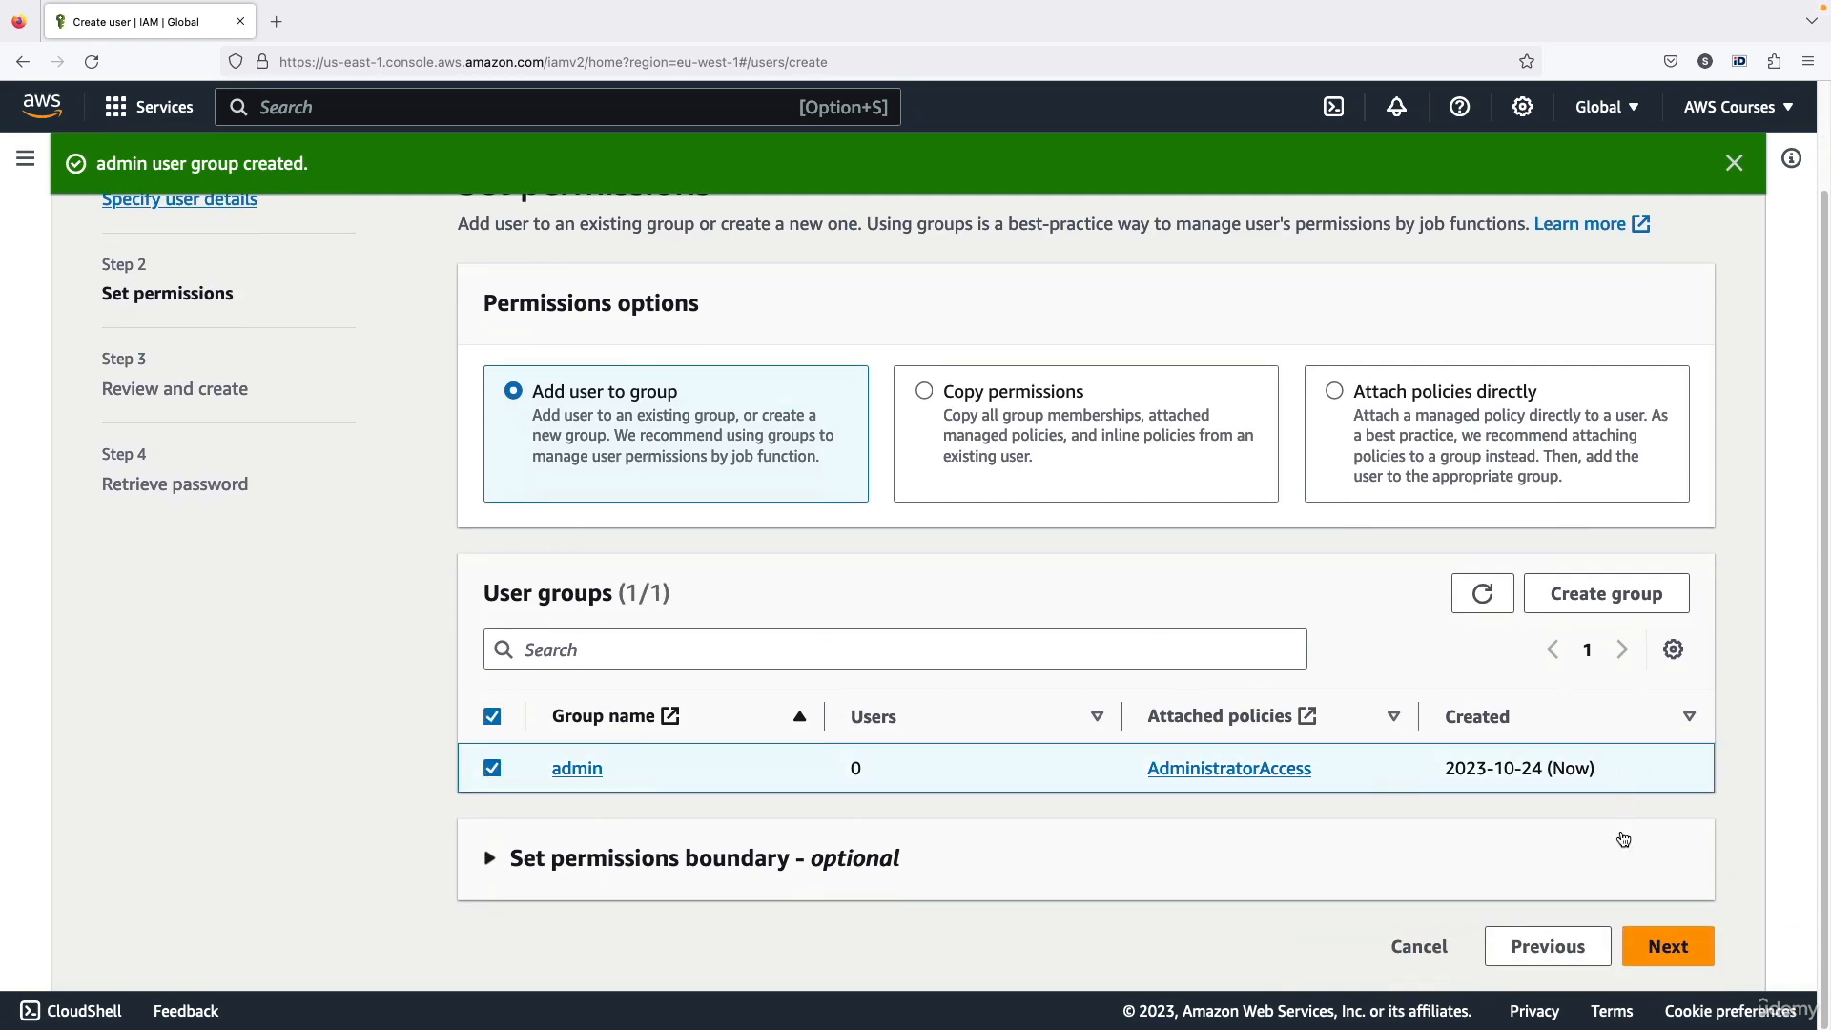
pyautogui.click(1667, 947)
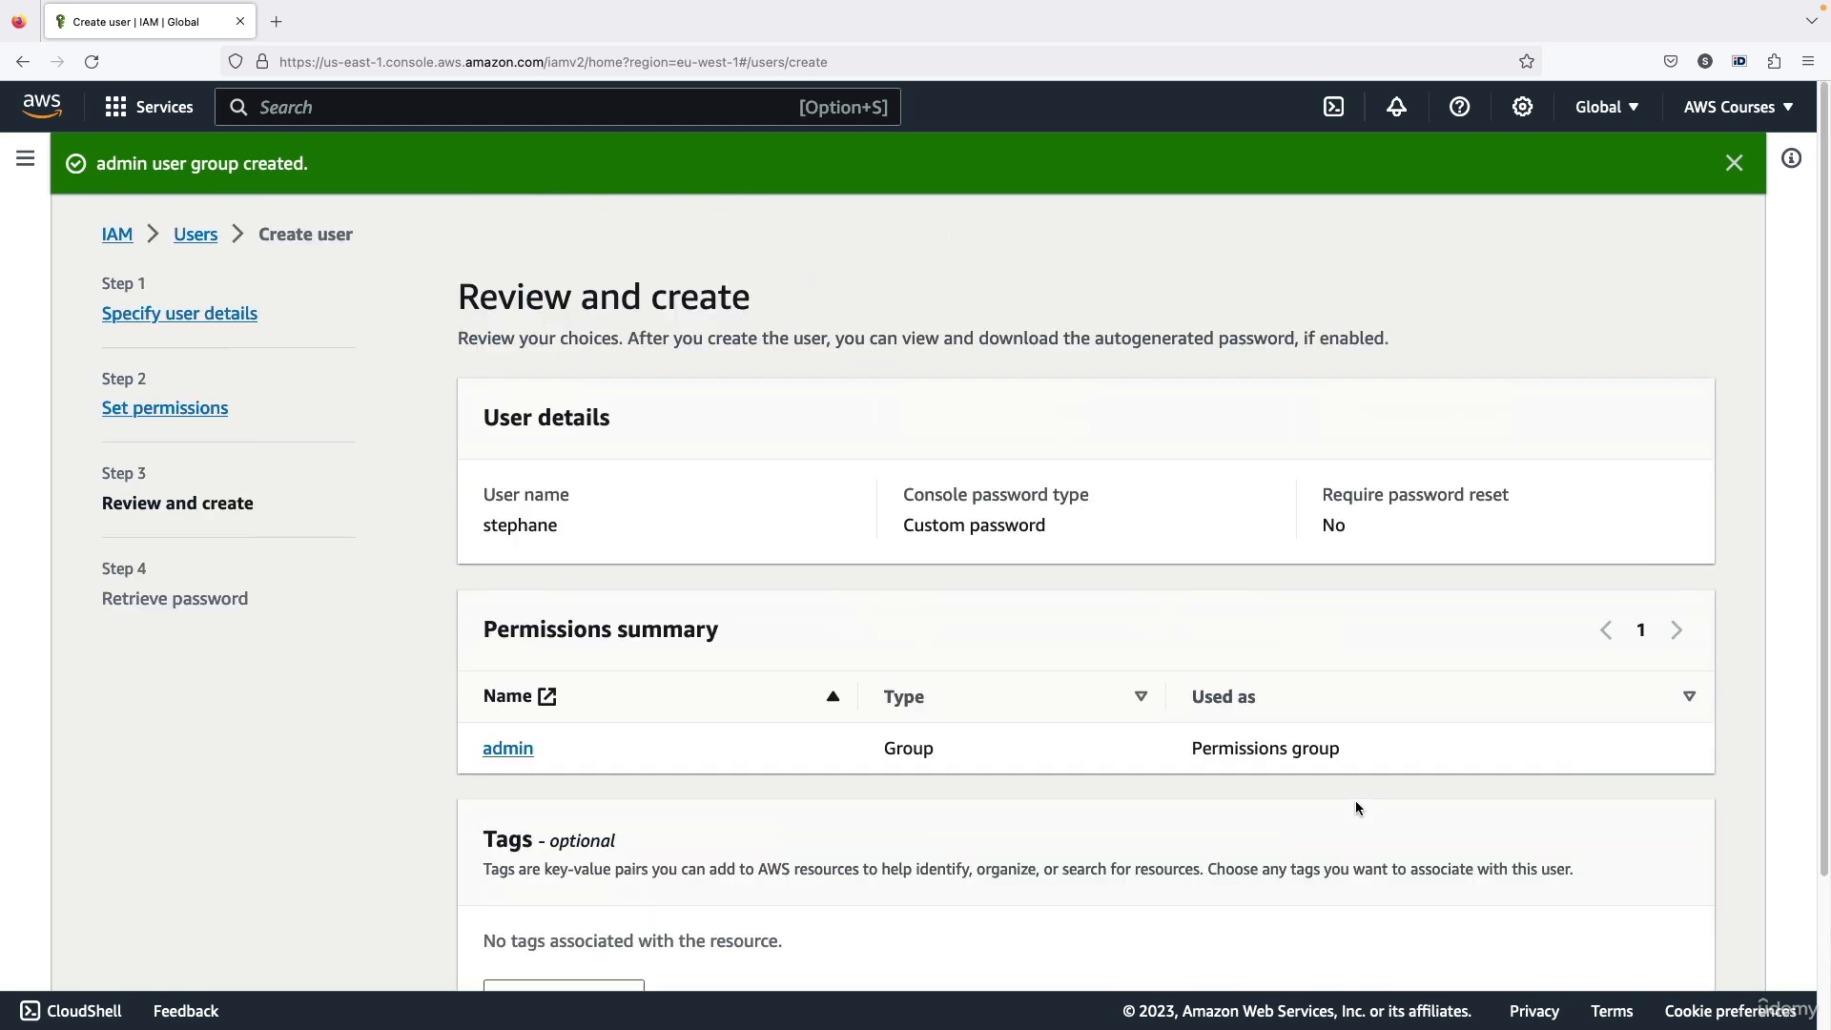
pyautogui.click(1733, 164)
# Add a tag to the user with the key Department and the value Engineering
pyautogui.scroll(-1, 969, 478)
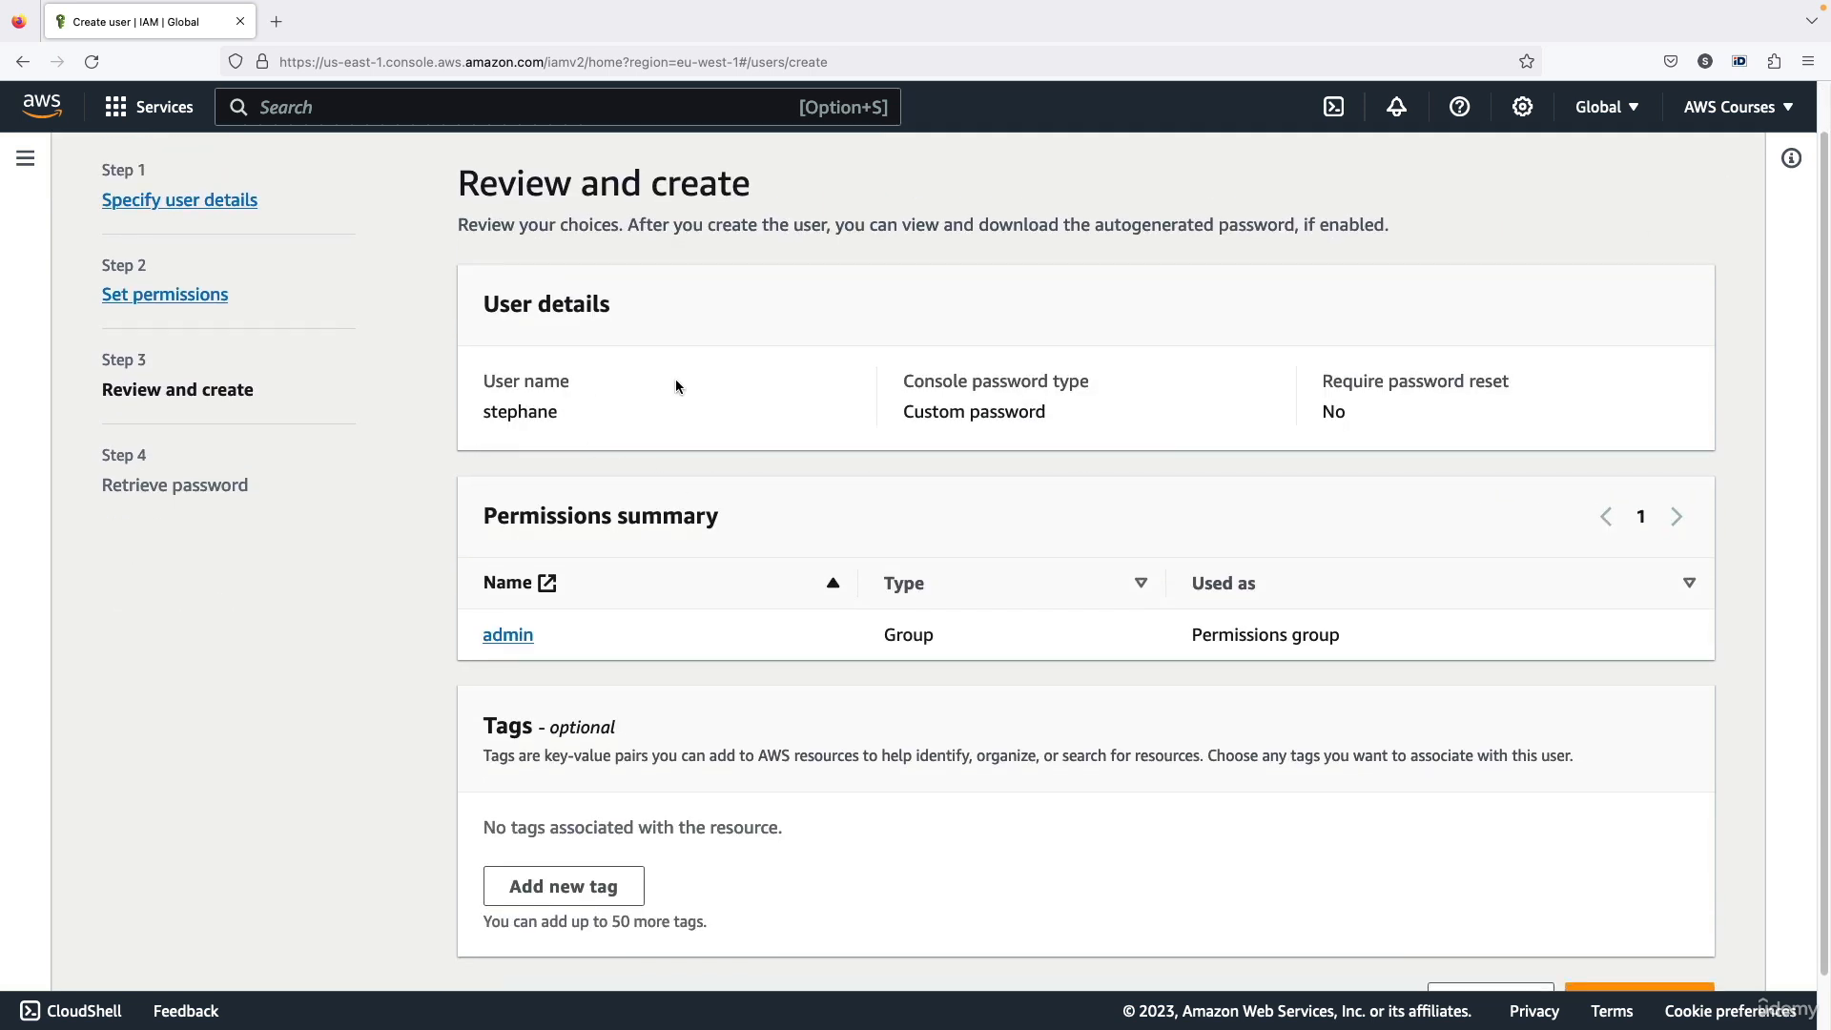
pyautogui.scroll(-1, 754, 618)
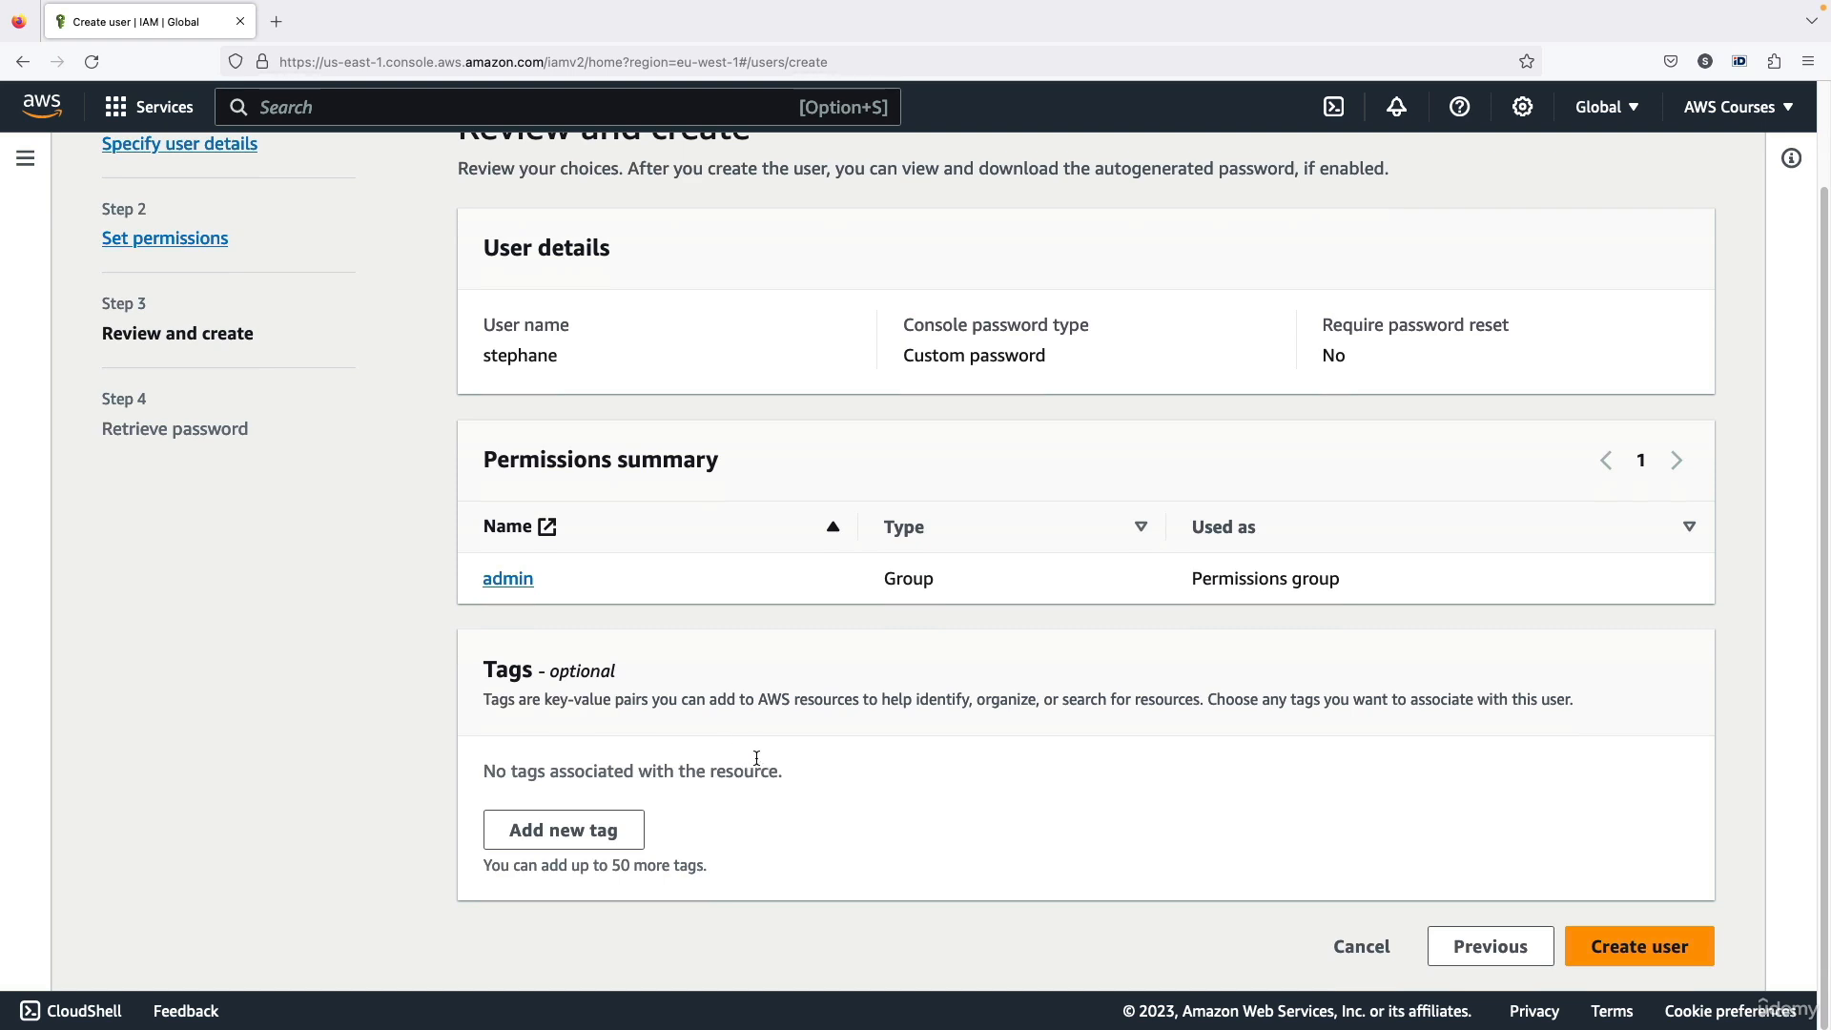
pyautogui.click(625, 831)
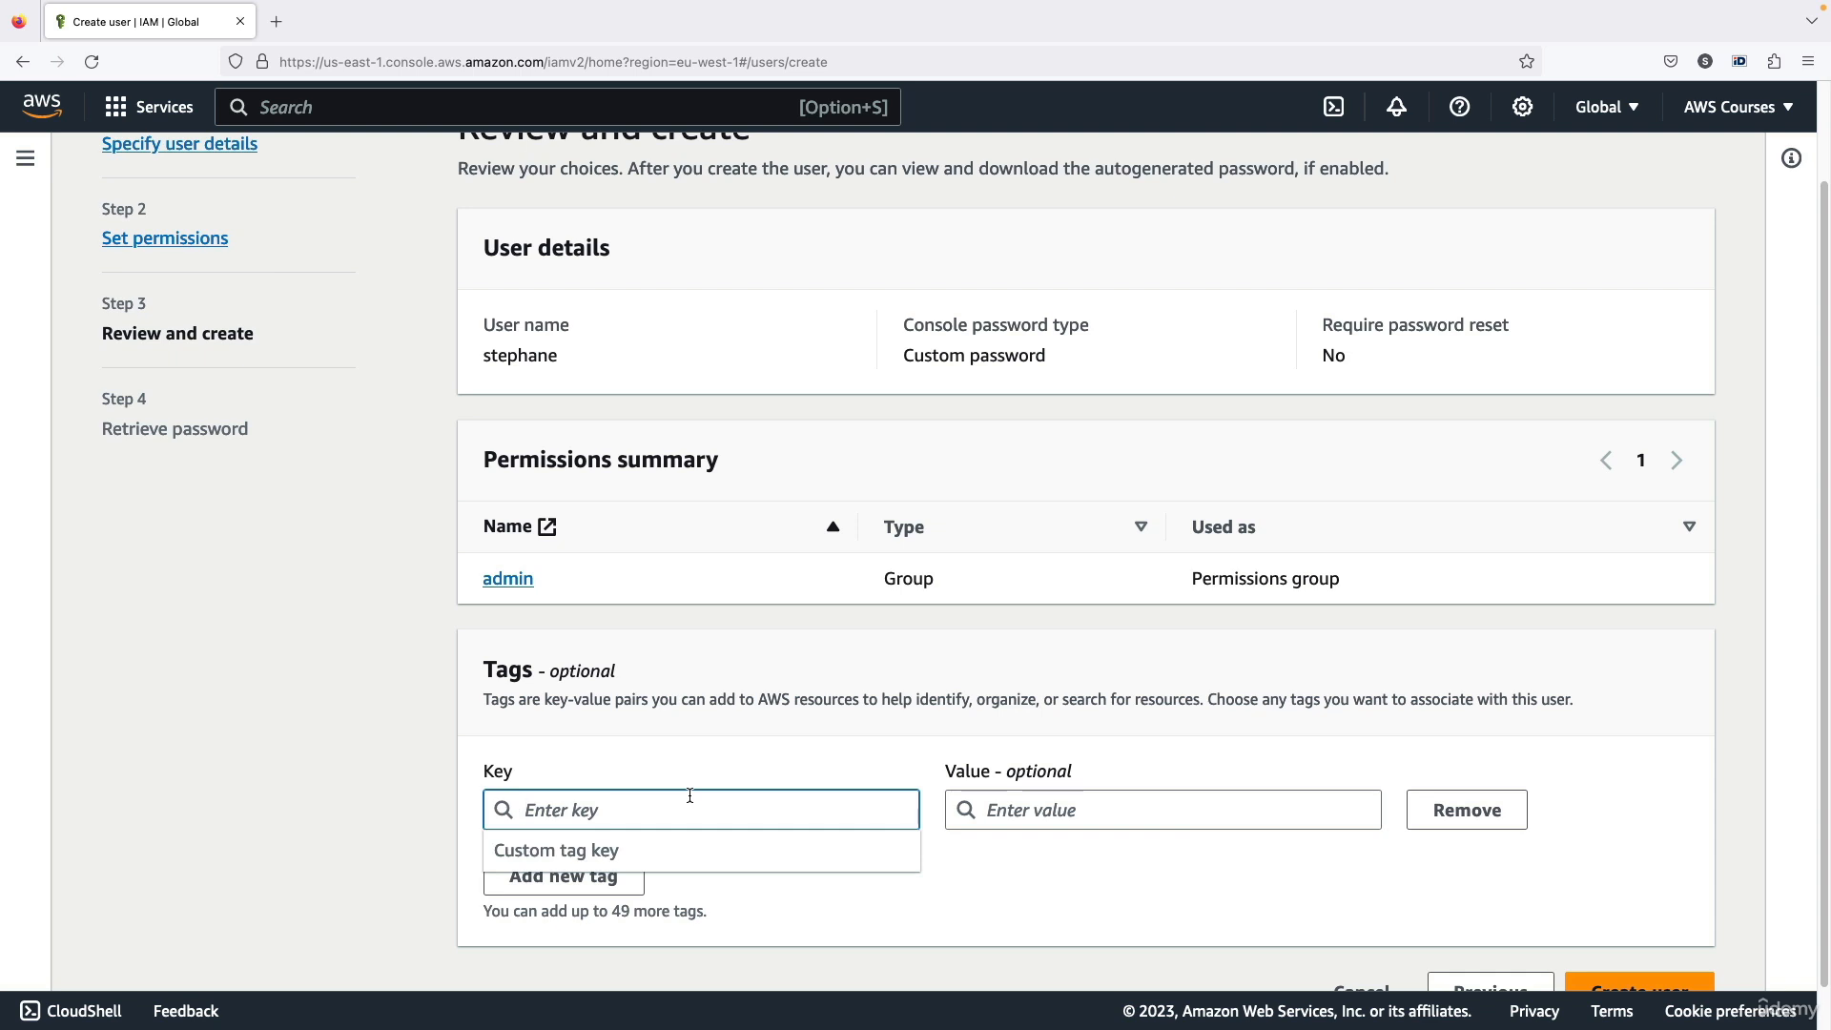
pyautogui.write('Department')
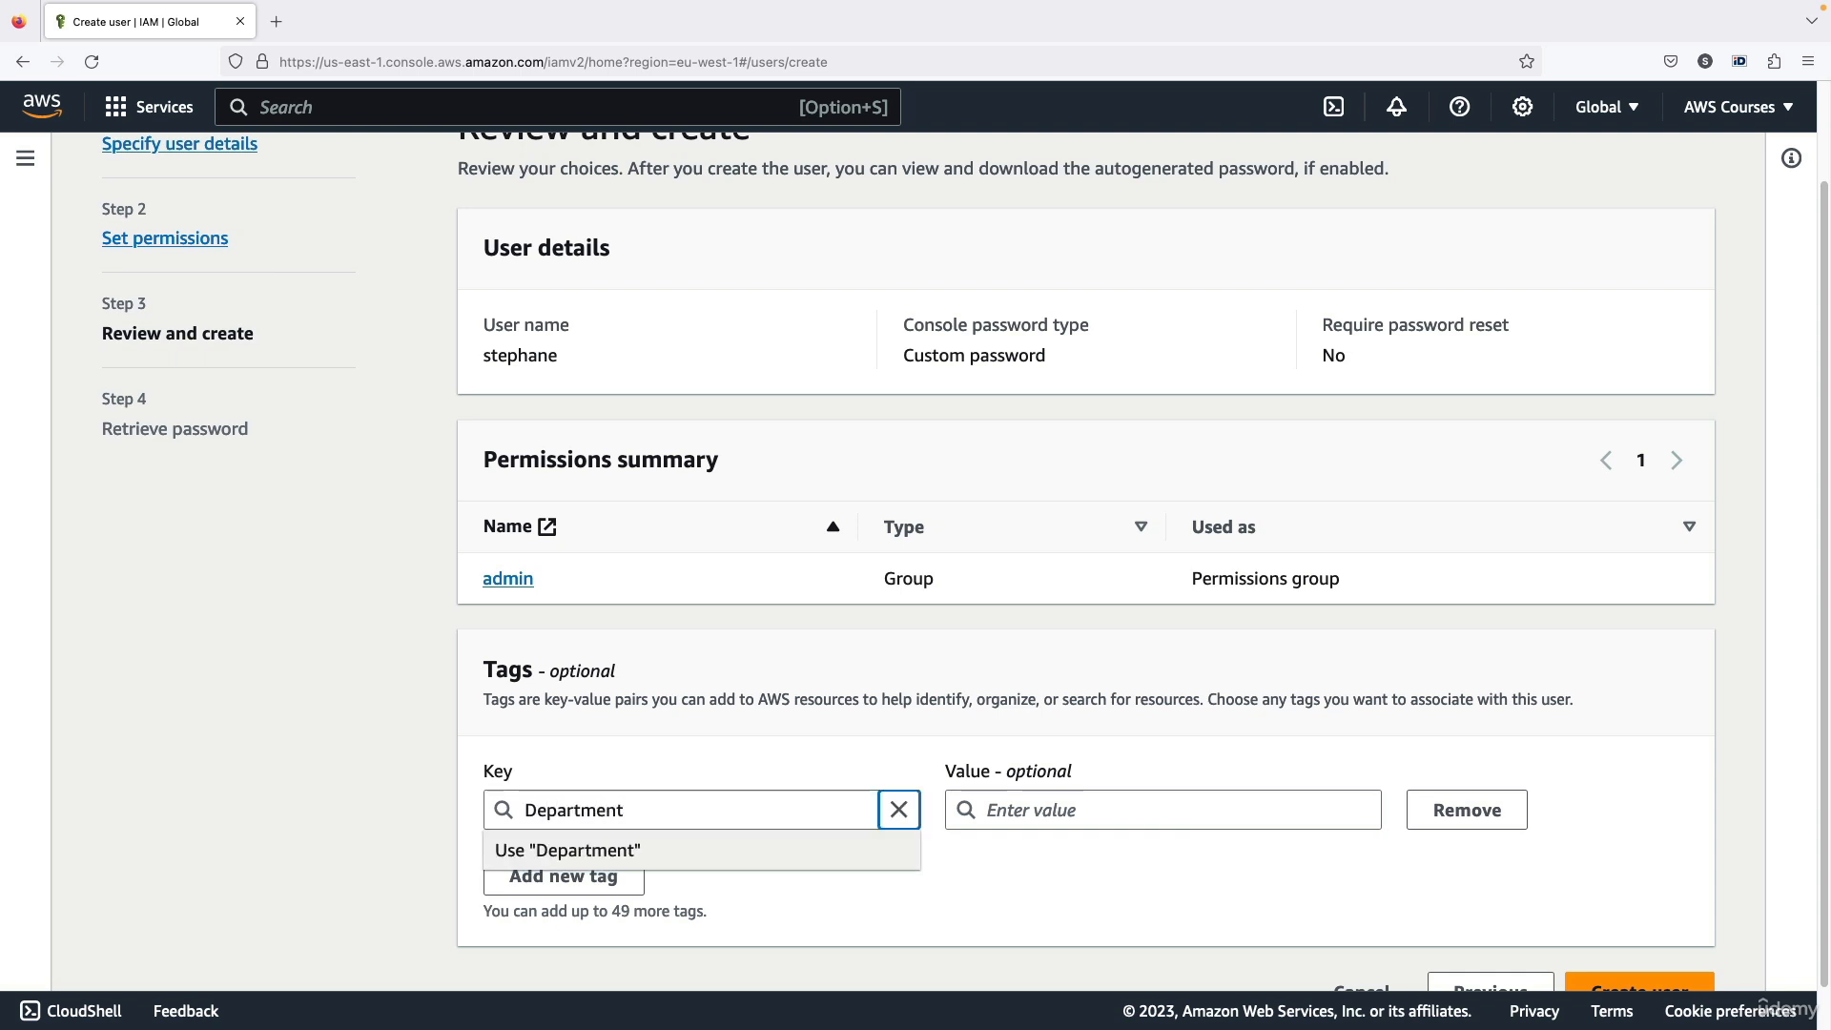
pyautogui.press('Tab')
pyautogui.write('Engineering')
pyautogui.press('Return')
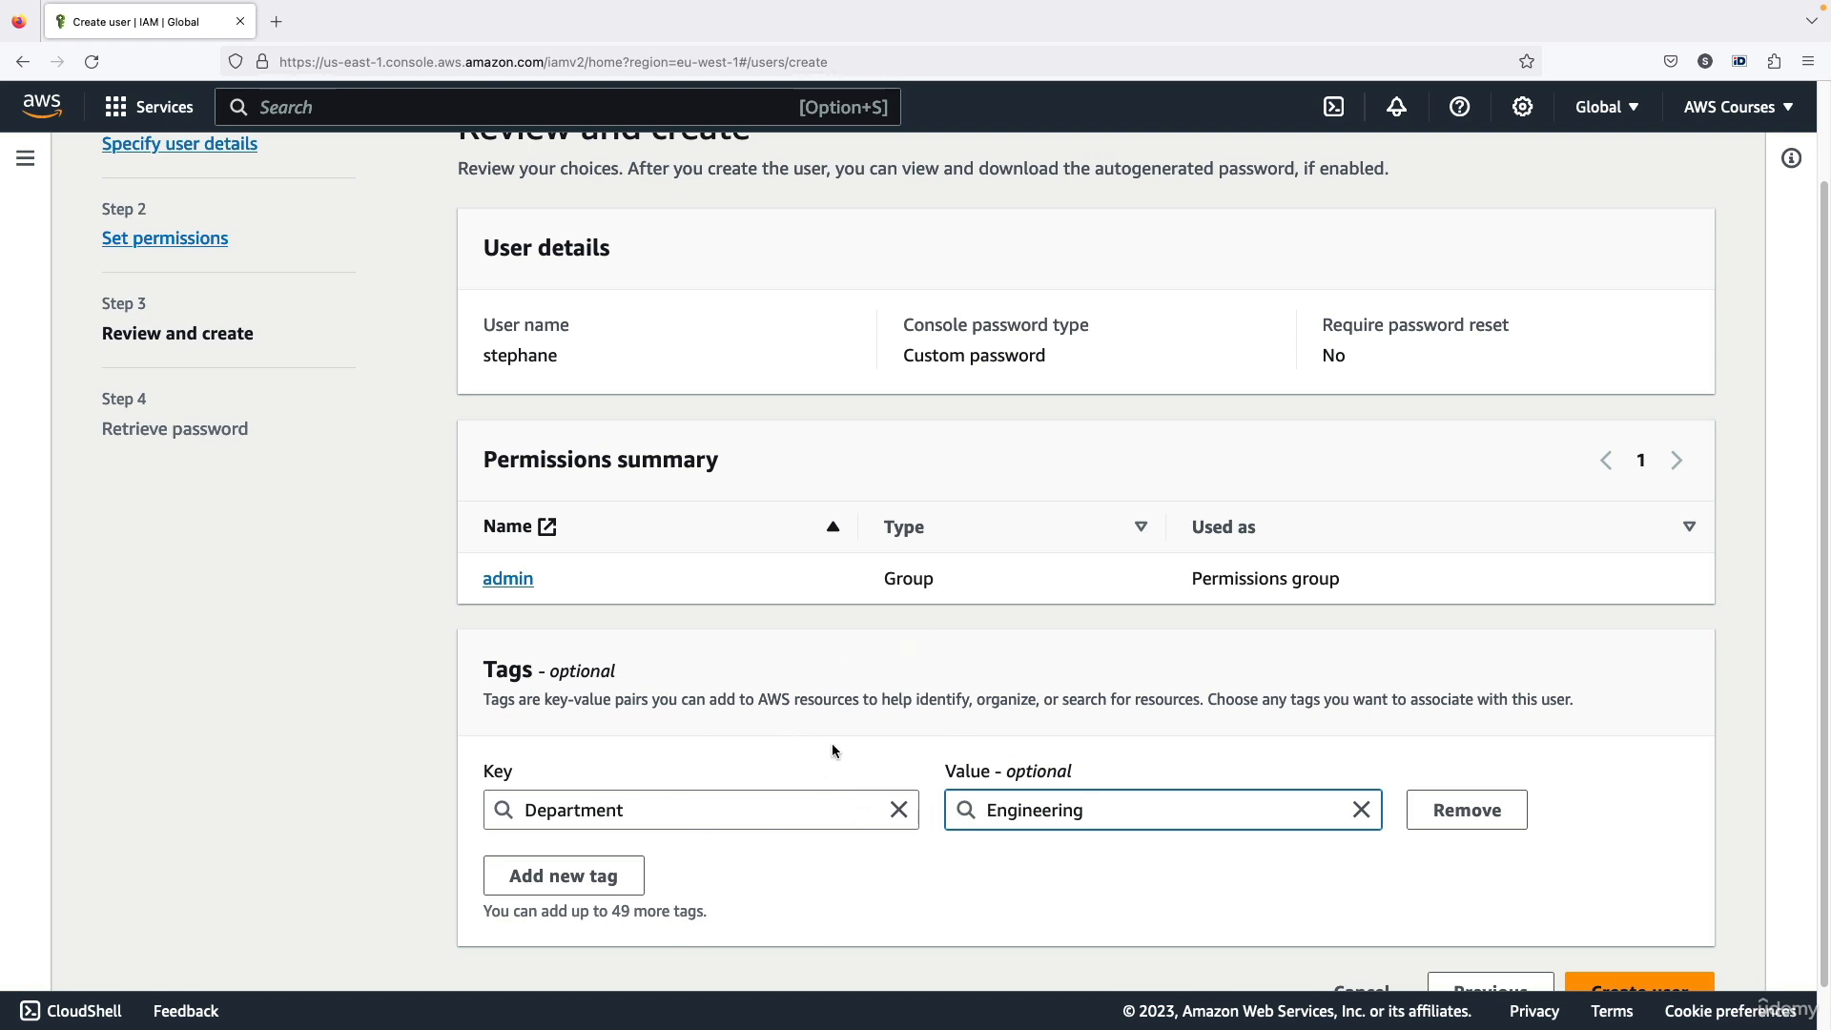
# Create the user and return to the users list without downloading the sign-in details
pyautogui.scroll(-1, 884, 750)
pyautogui.click(1608, 937)
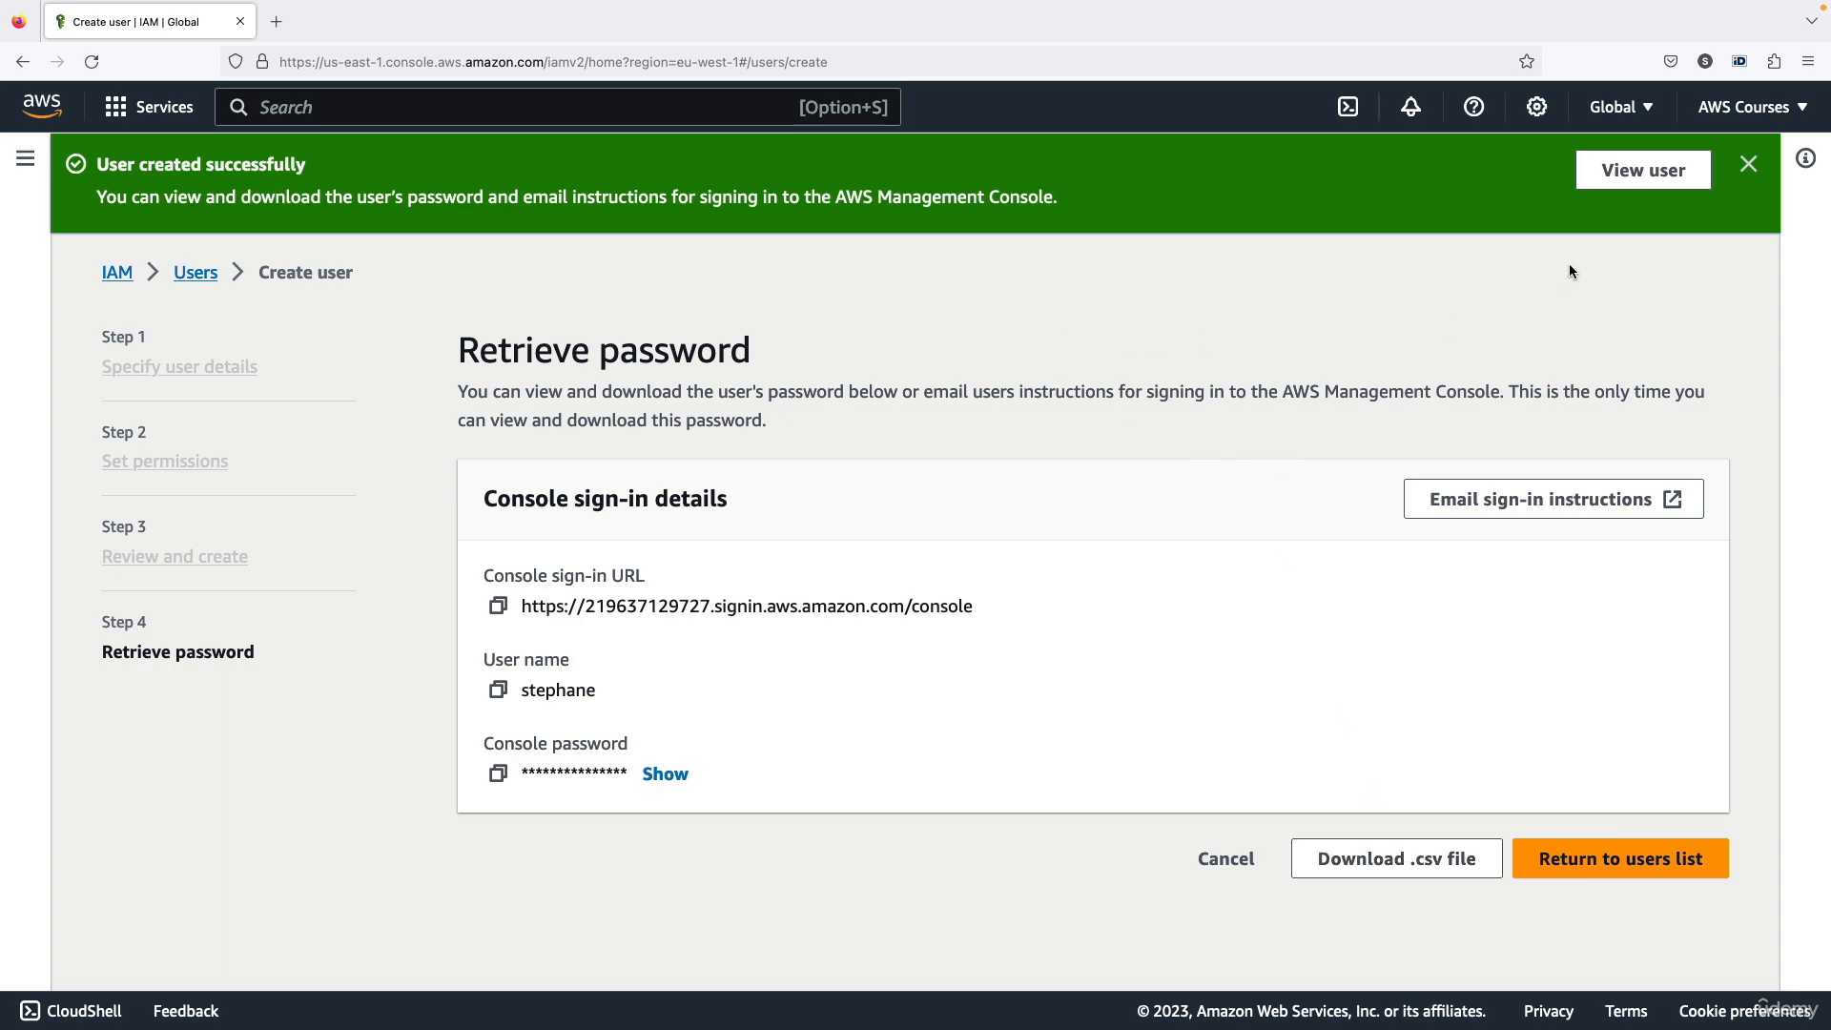
pyautogui.click(1602, 855)
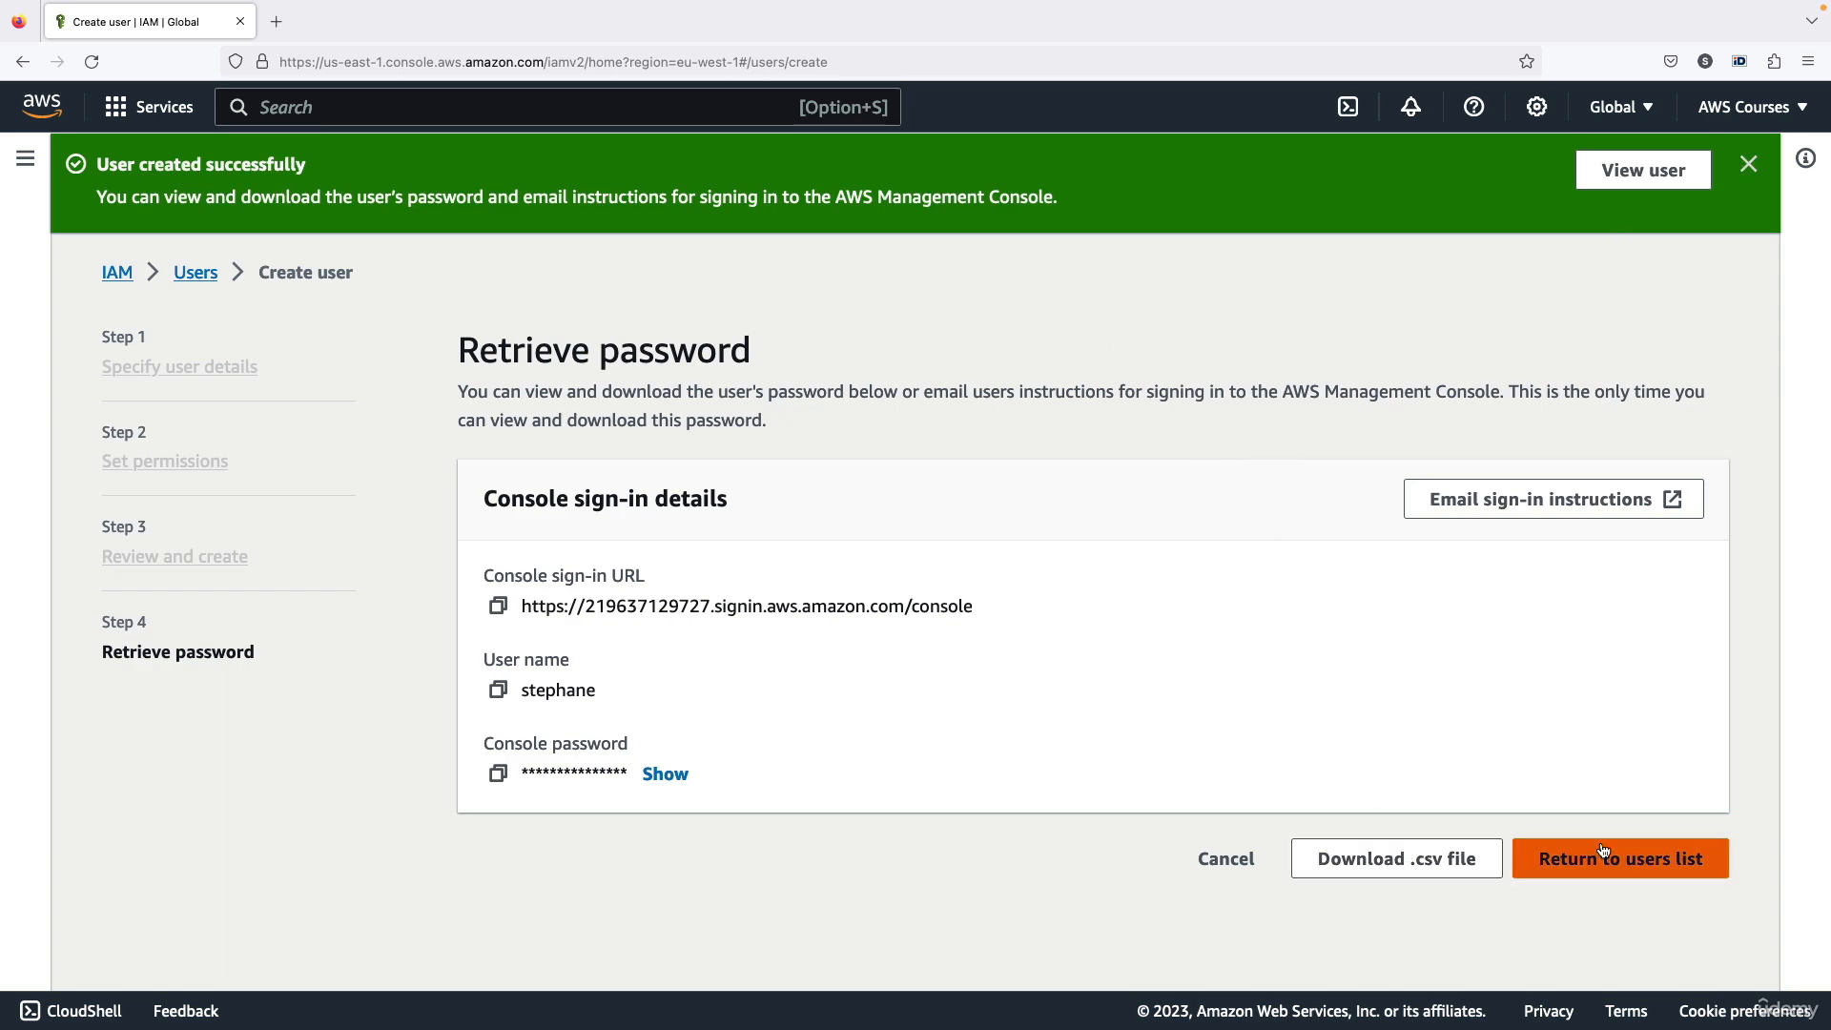
pyautogui.click(1207, 698)
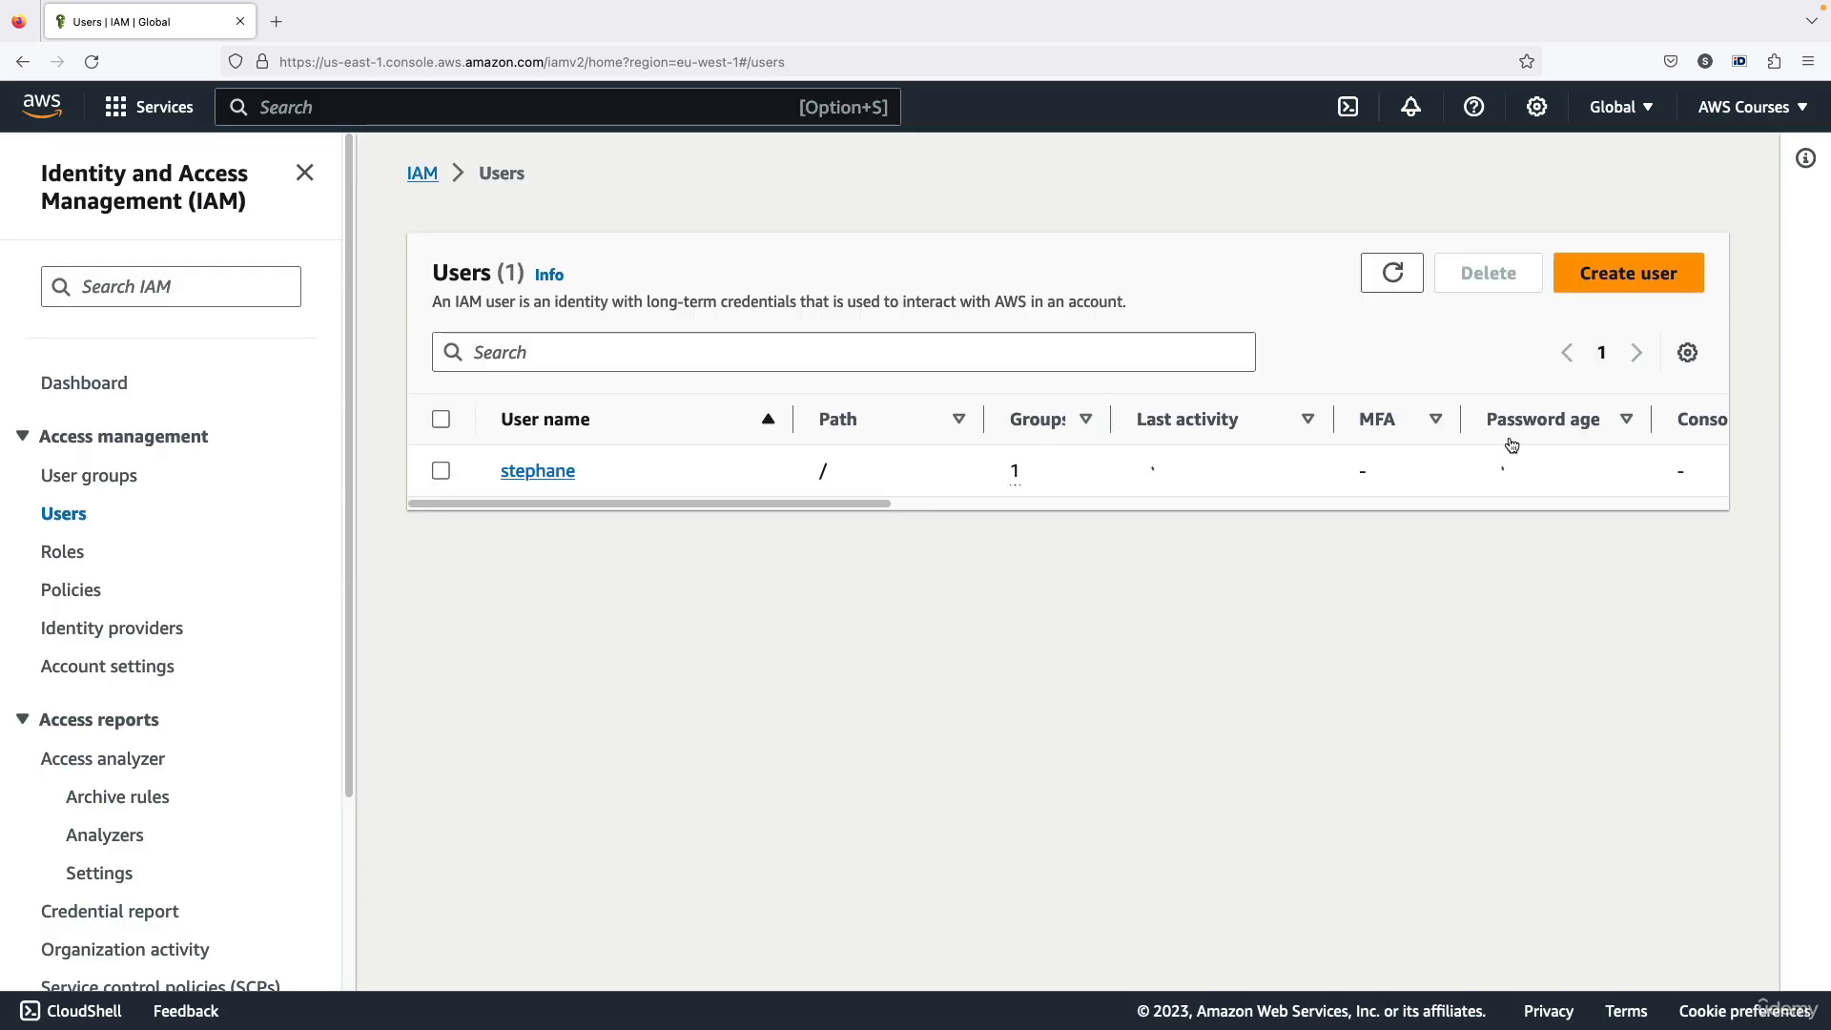
pyautogui.click(1747, 164)
# Open the admin user group's details to check which users belong to it
pyautogui.click(90, 477)
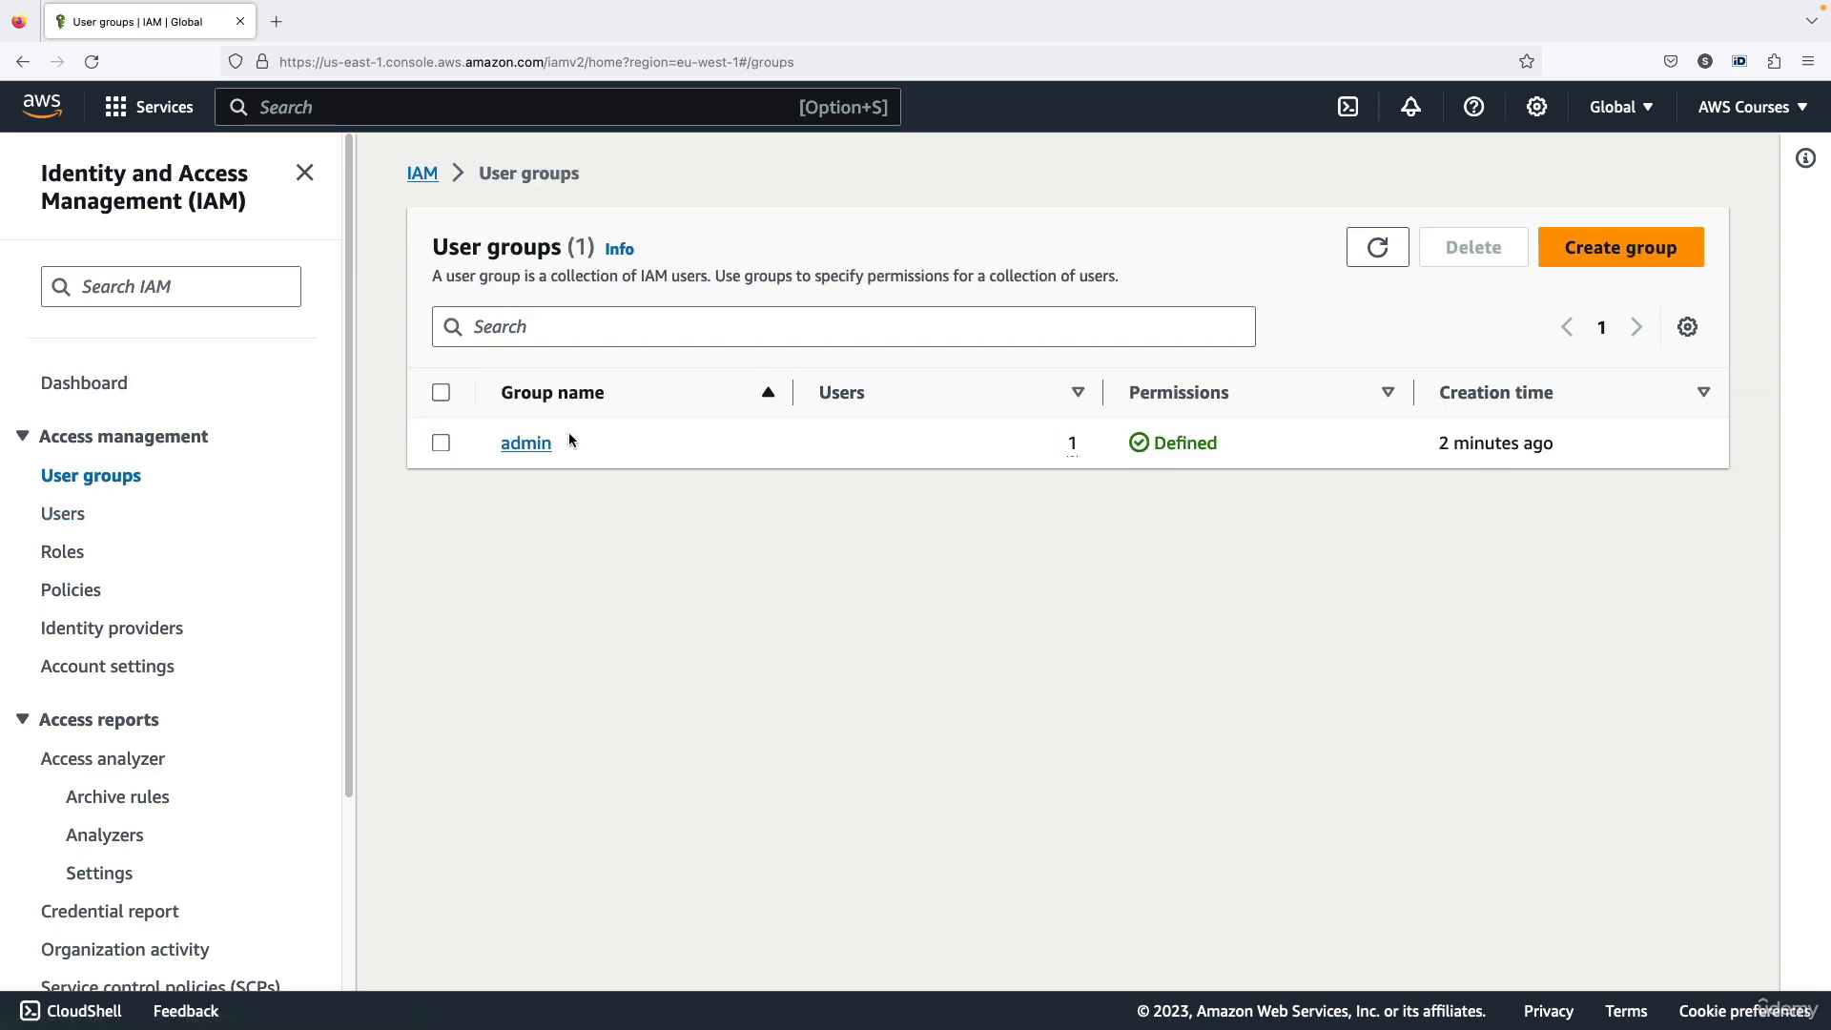
pyautogui.click(525, 442)
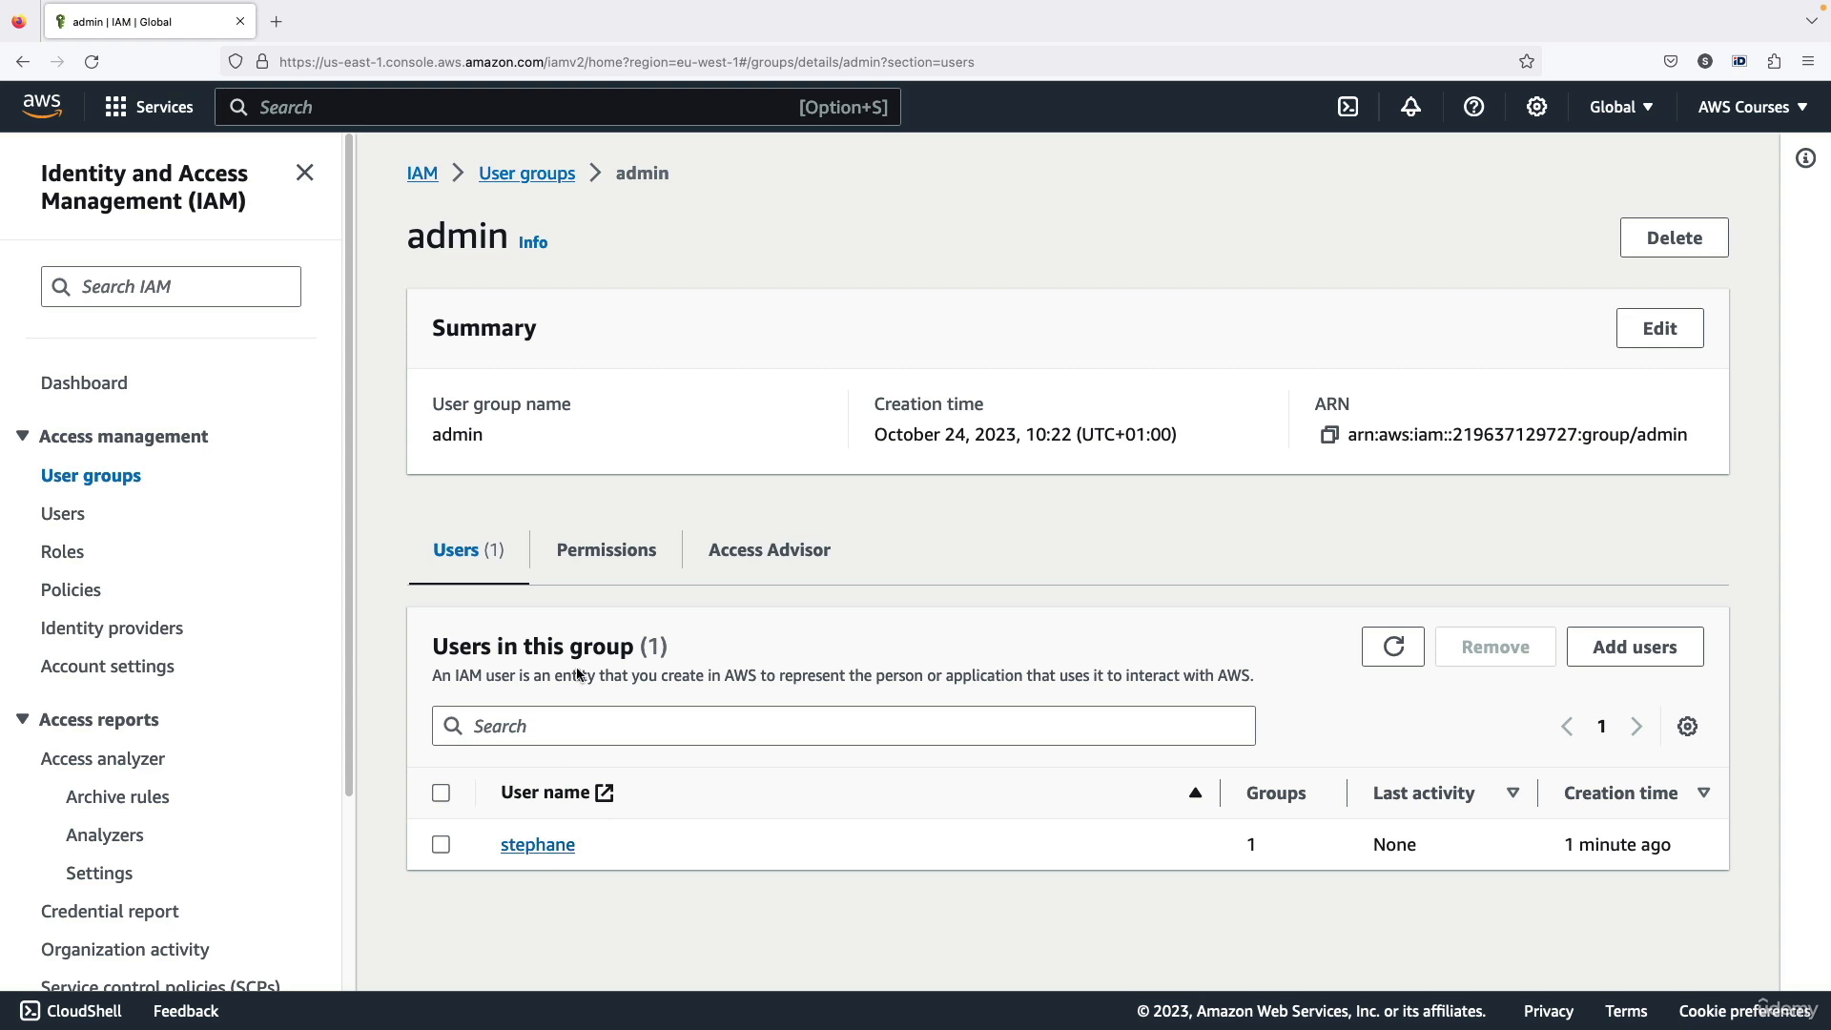
# Check the admin group's permissions policies, then open its member user and examine how that user's policy is attached
pyautogui.click(598, 527)
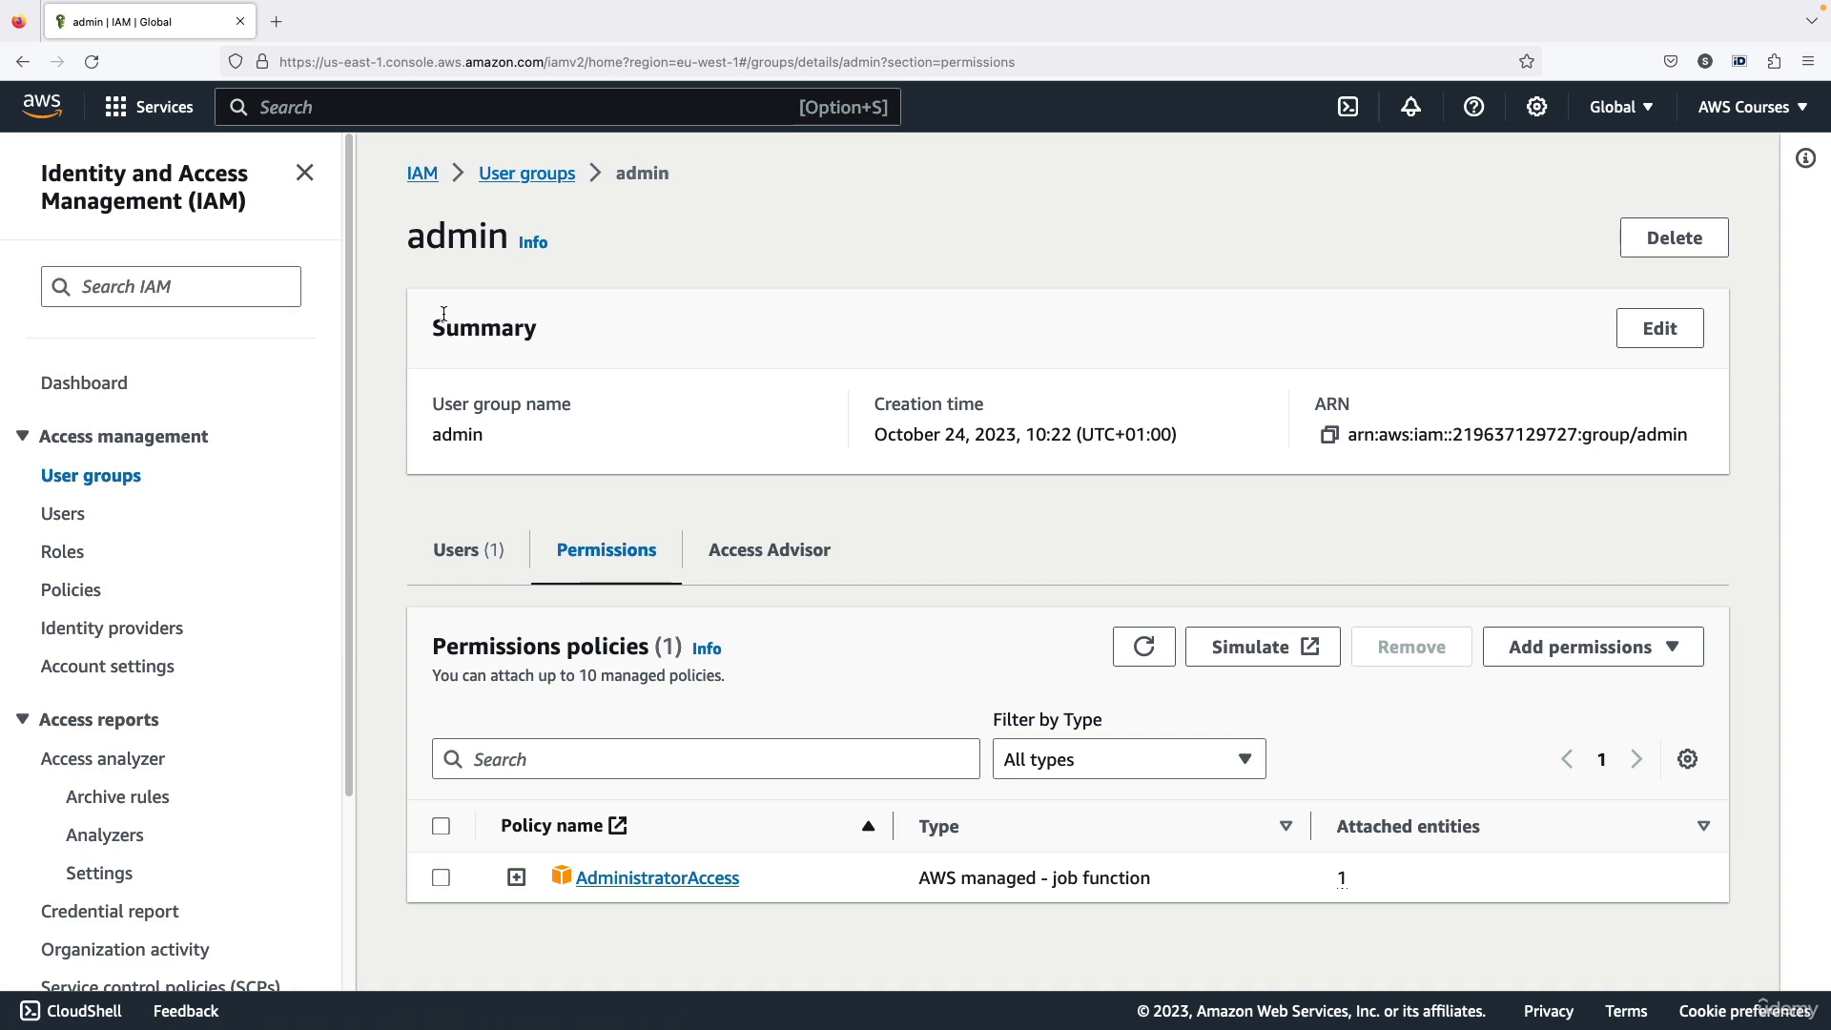
pyautogui.click(492, 554)
pyautogui.click(568, 845)
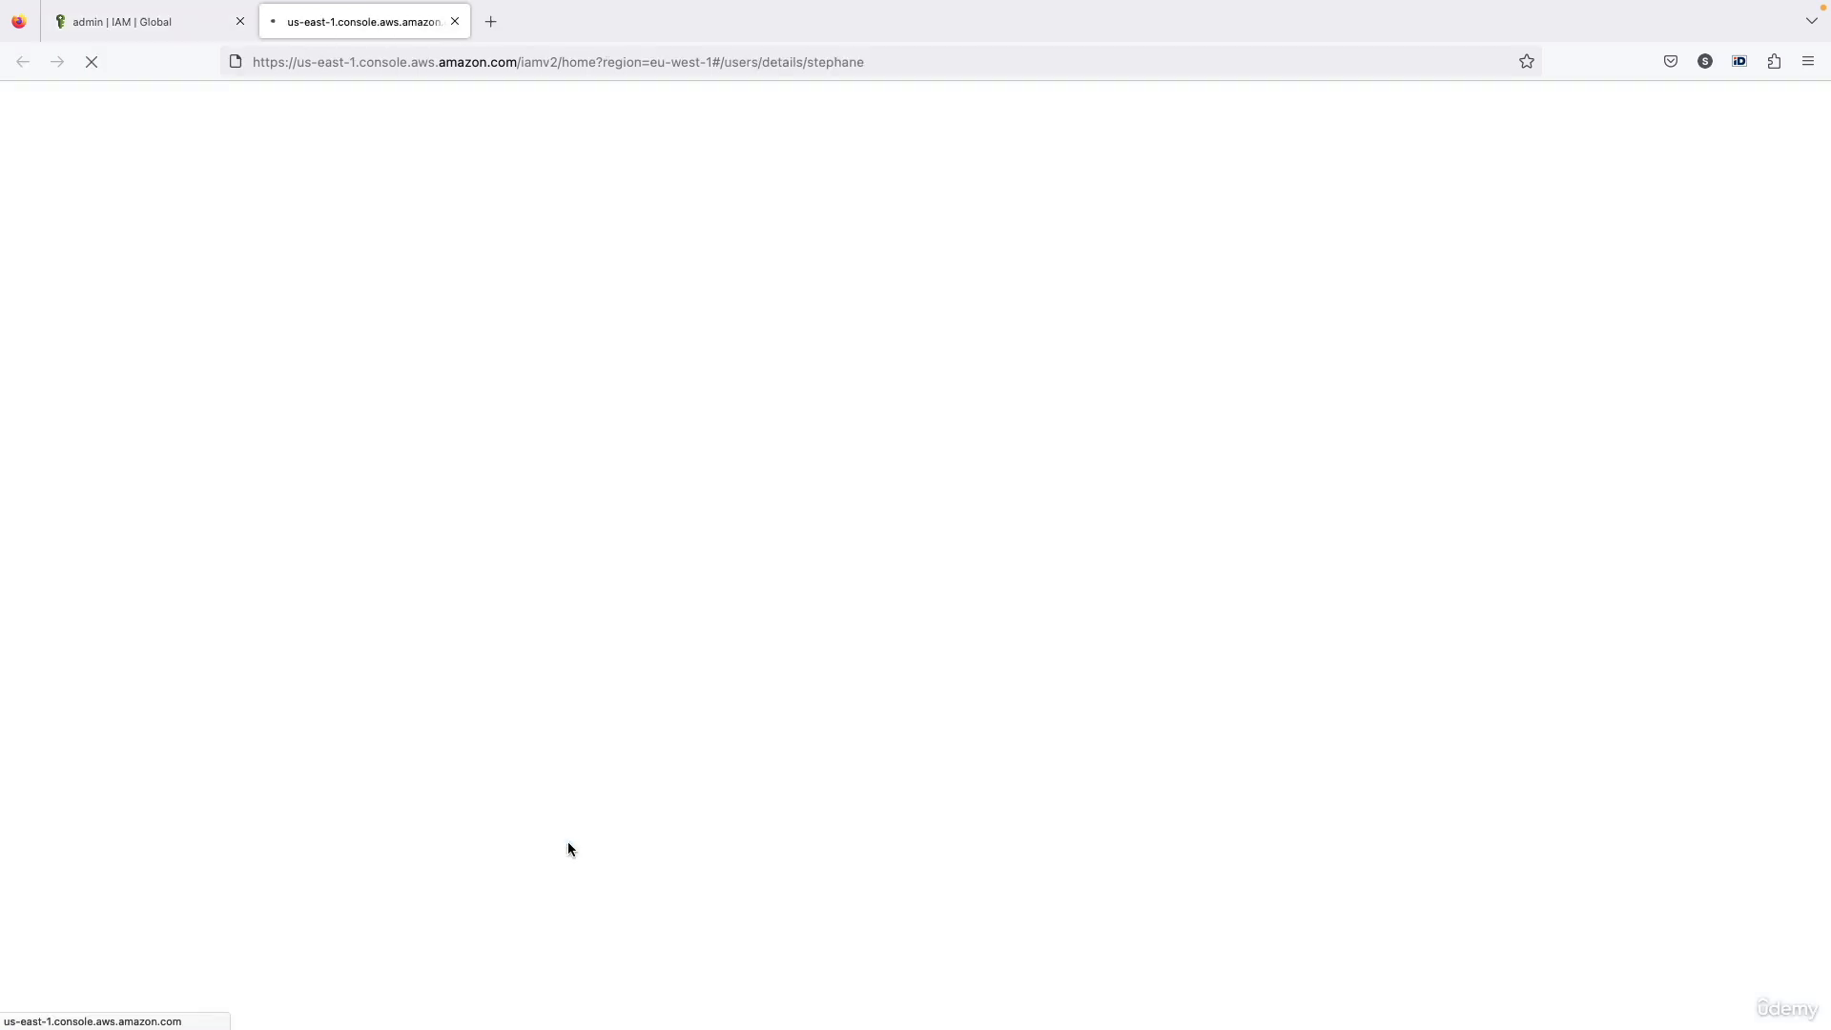
pyautogui.scroll(-3, 651, 530)
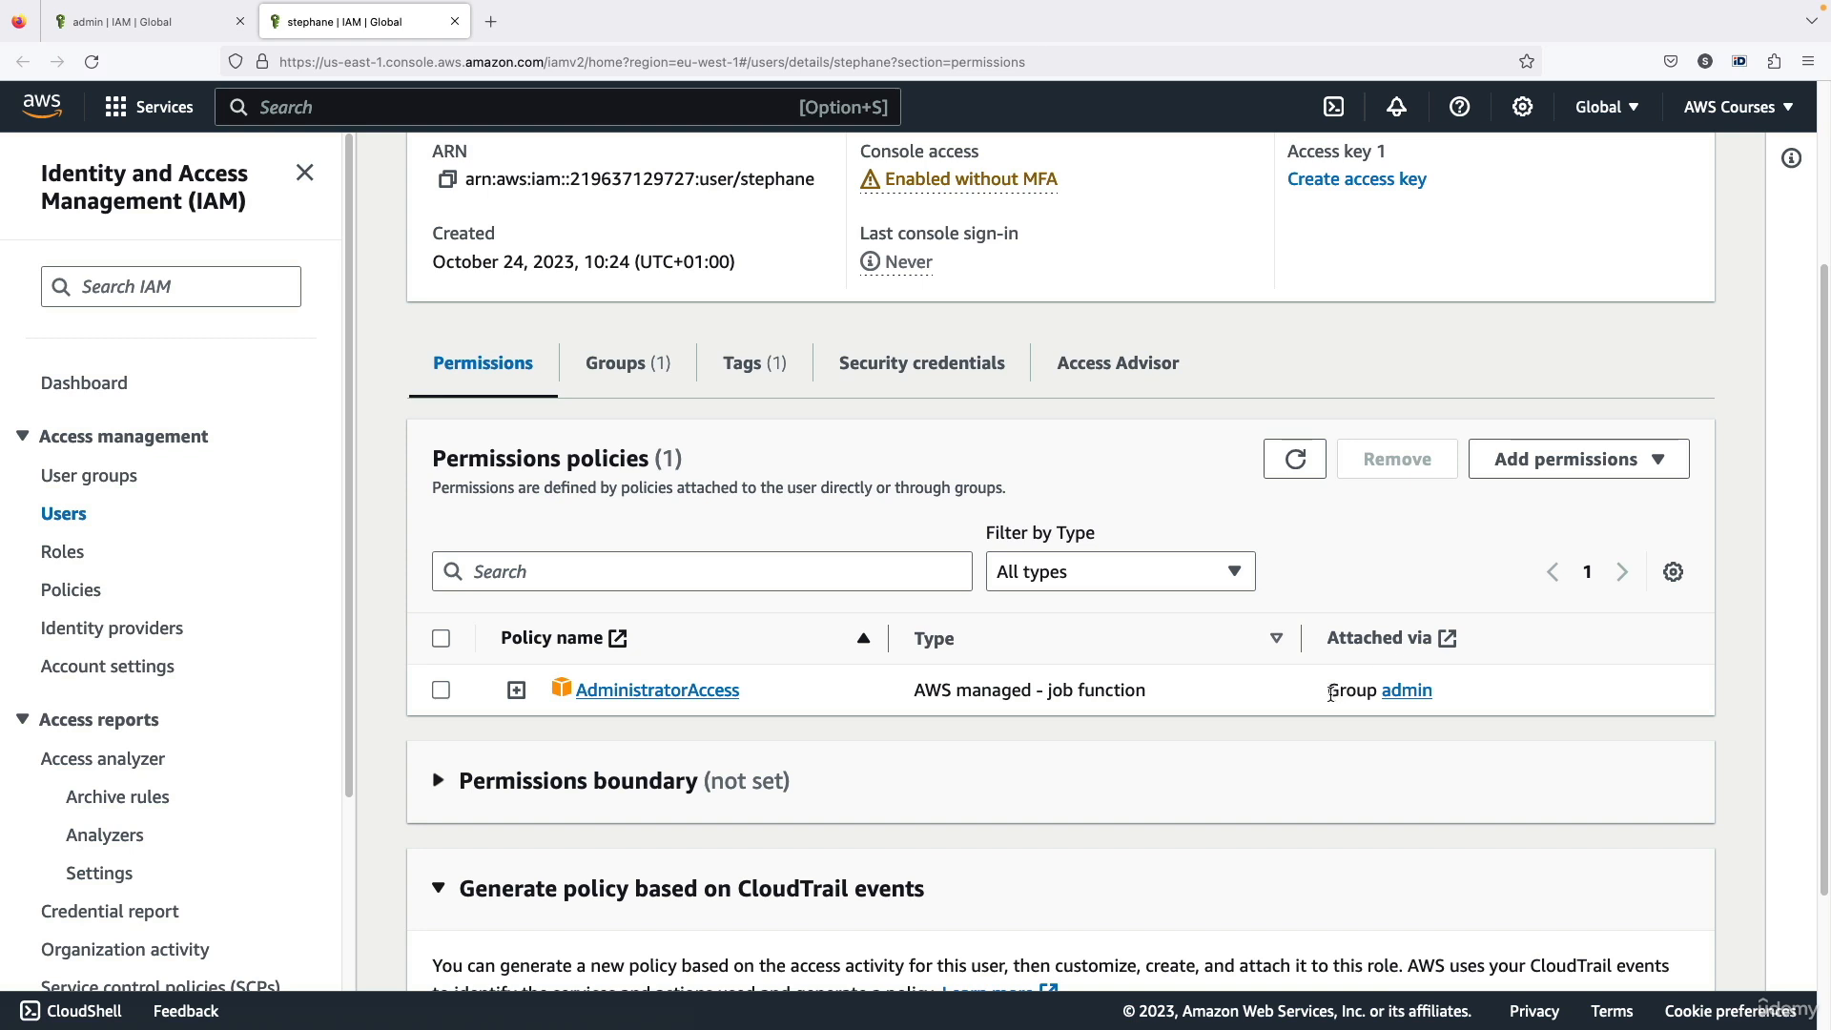
pyautogui.moveTo(1331, 691); pyautogui.dragTo(1448, 693)
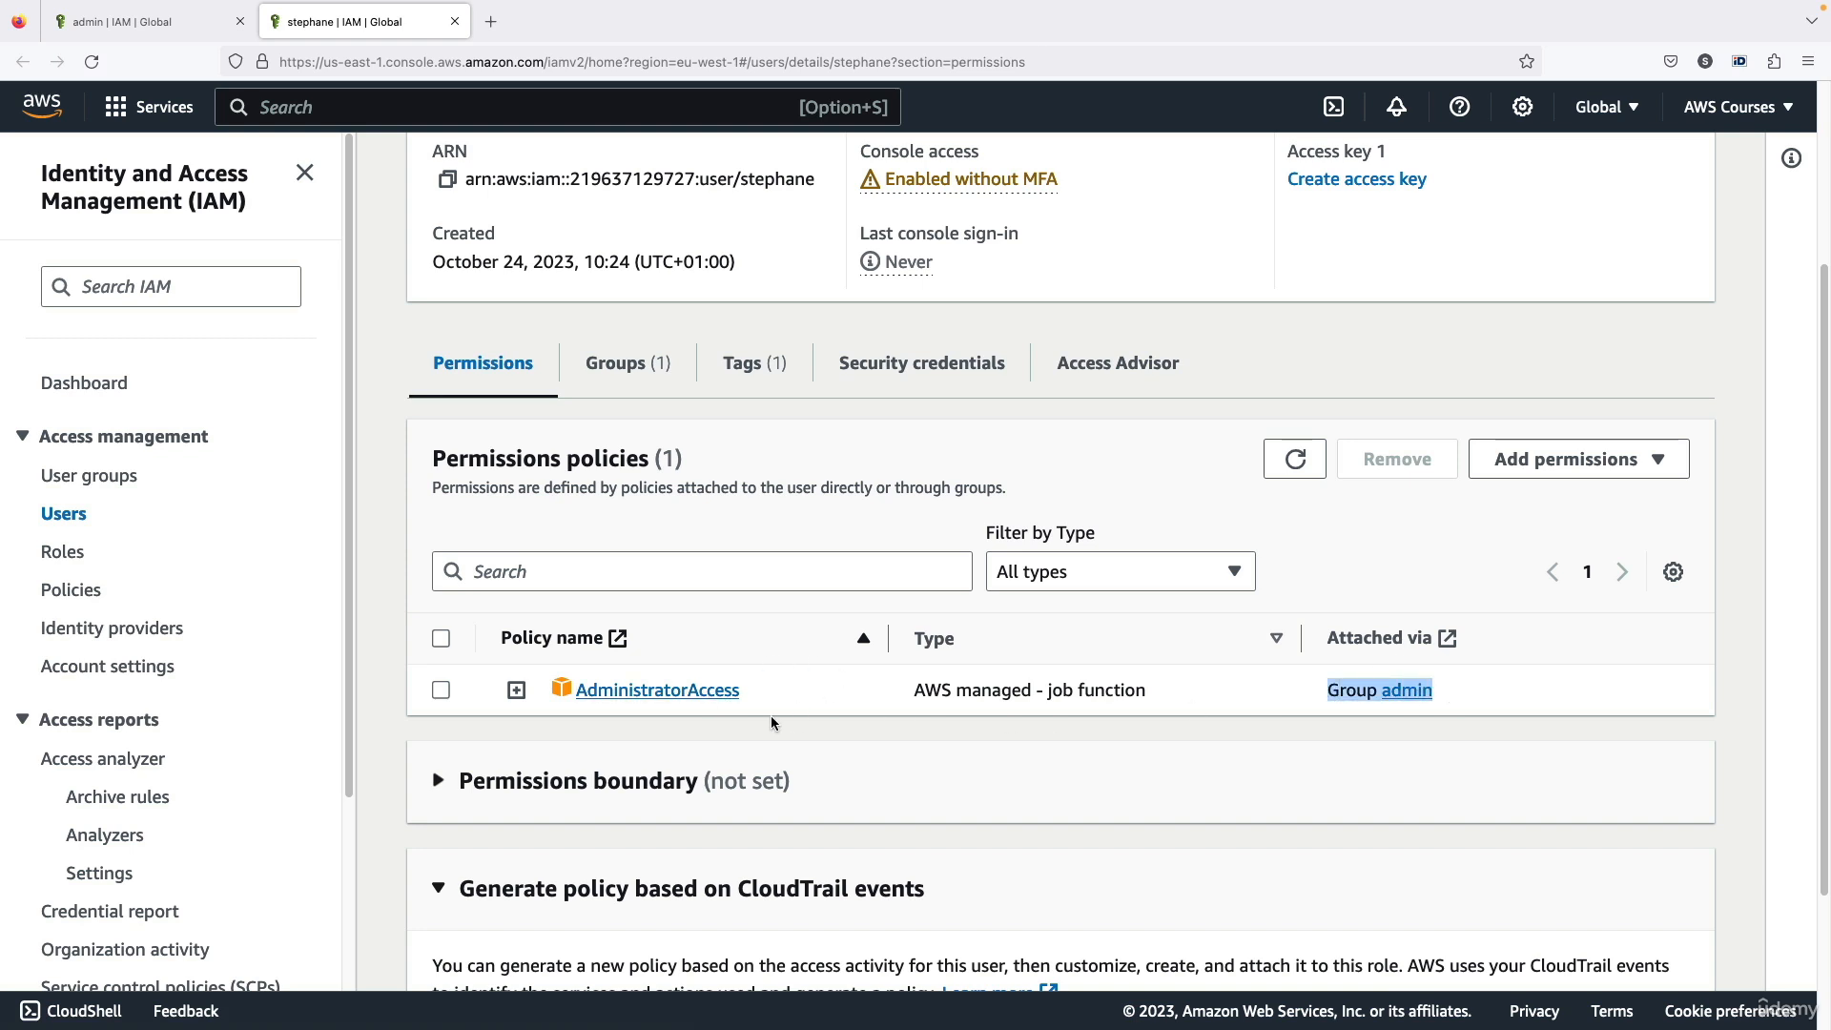
pyautogui.click(936, 689)
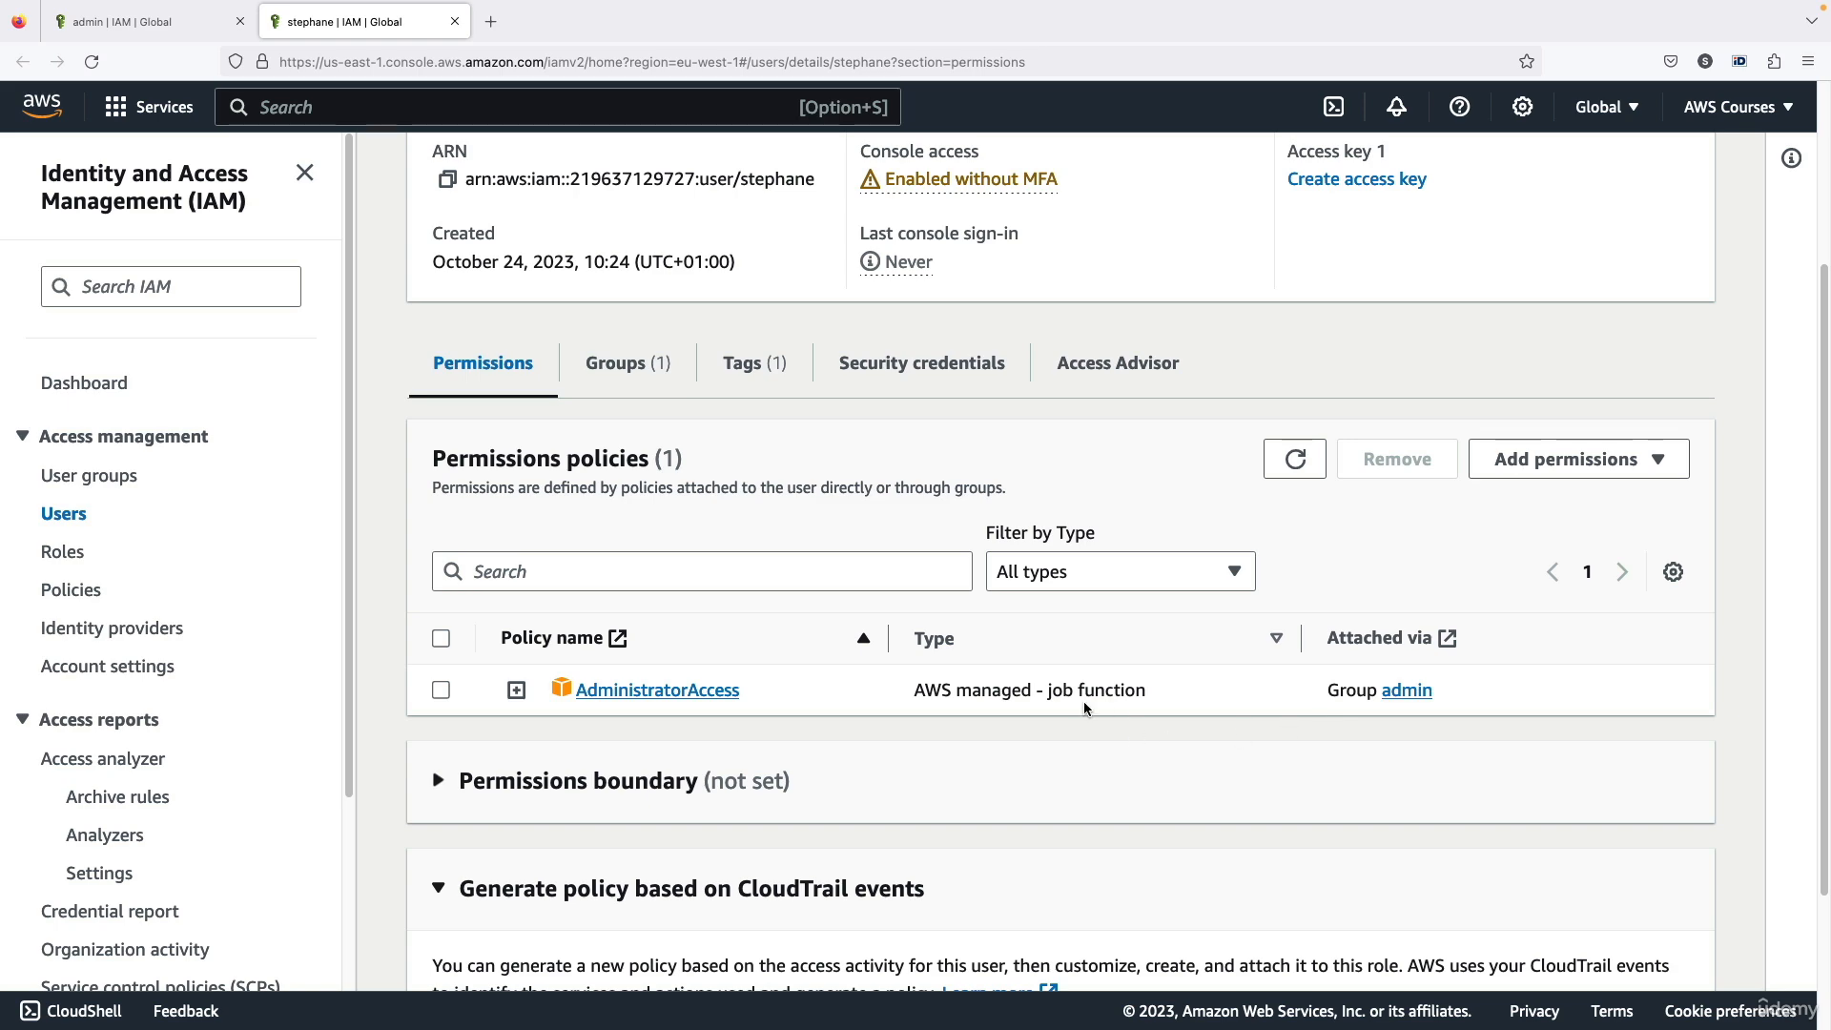
pyautogui.scroll(3, 988, 715)
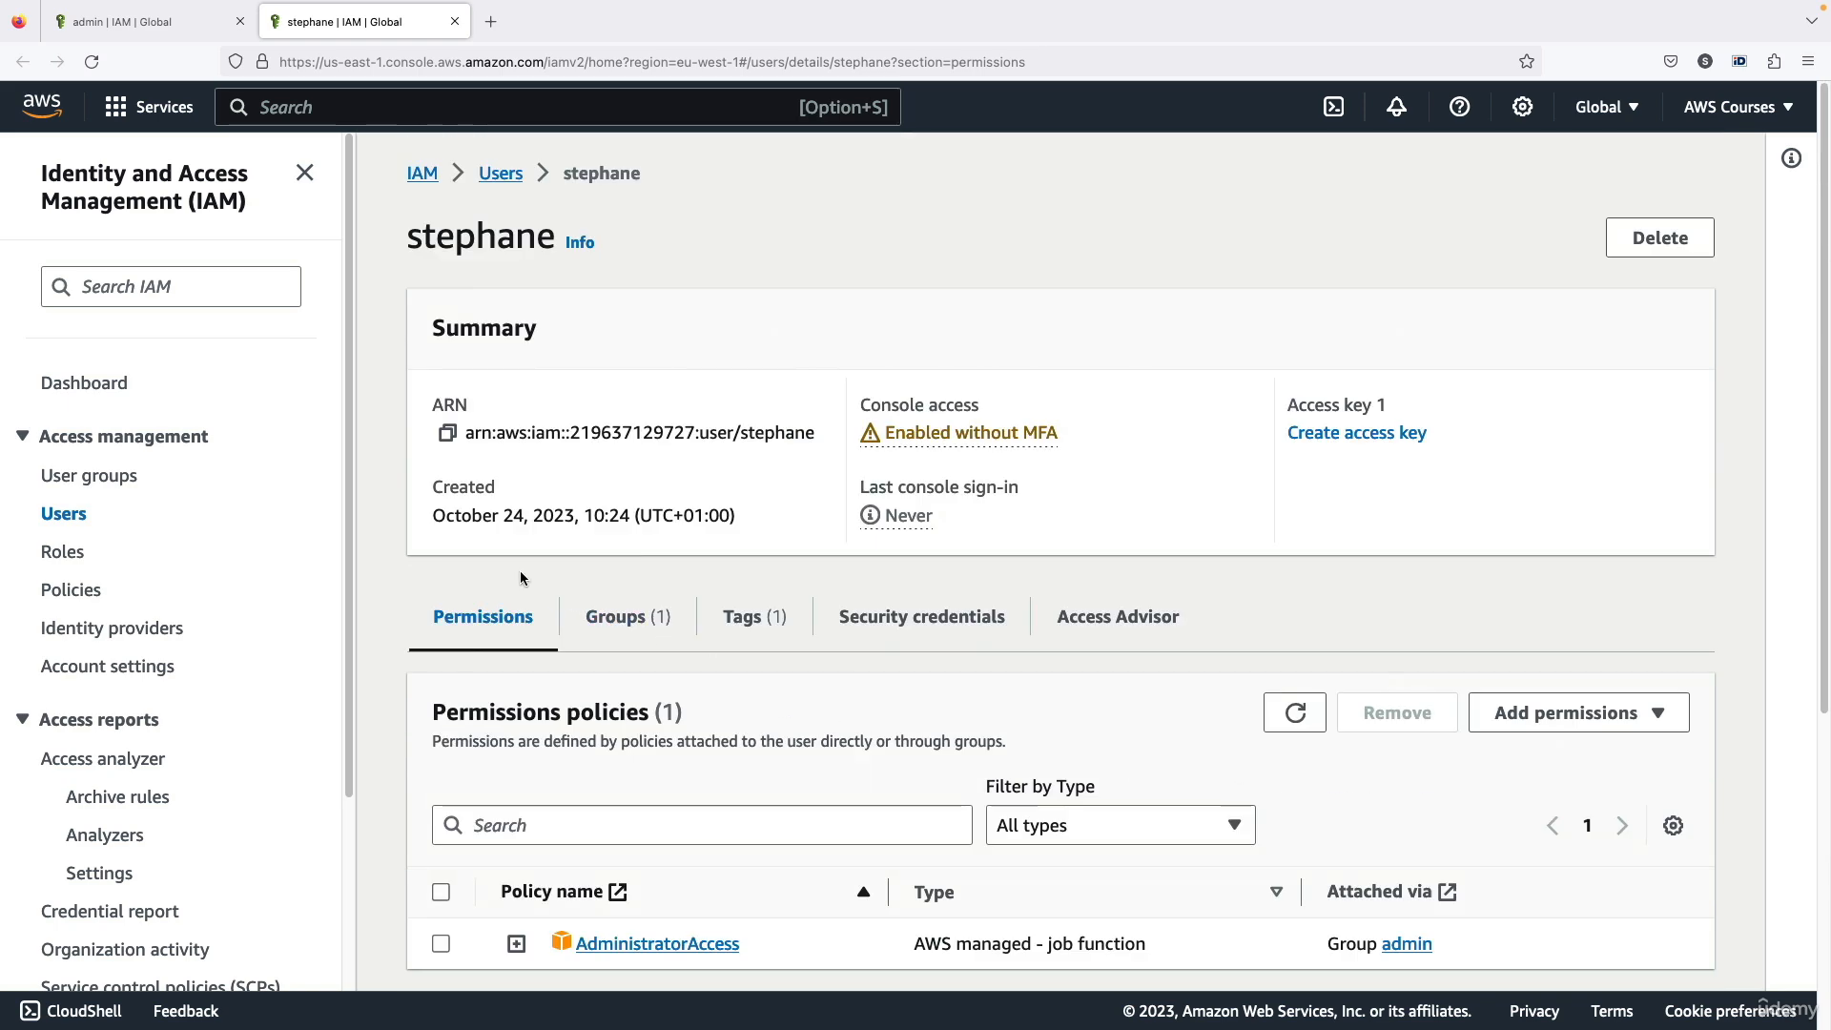
pyautogui.scroll(-1, 659, 739)
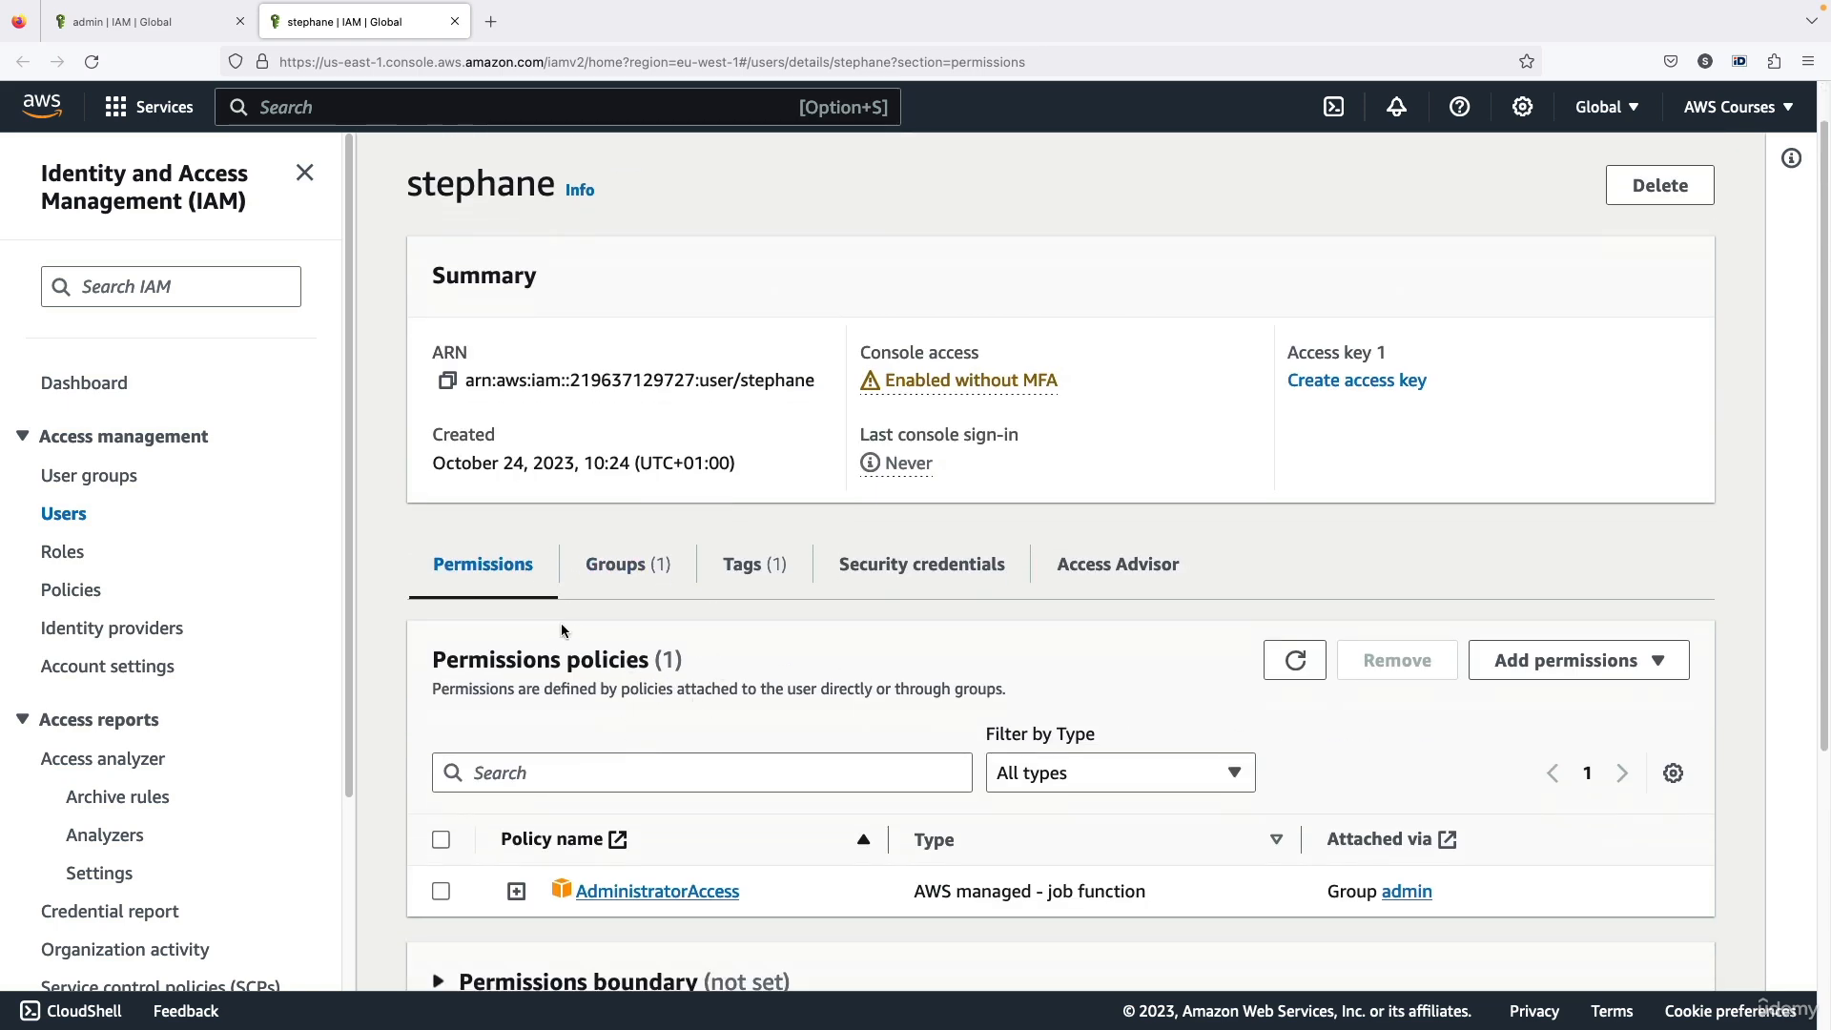
pyautogui.scroll(1, 469, 609)
# Open the IAM dashboard and examine the account ID and the sign-in URL for IAM users
pyautogui.click(82, 383)
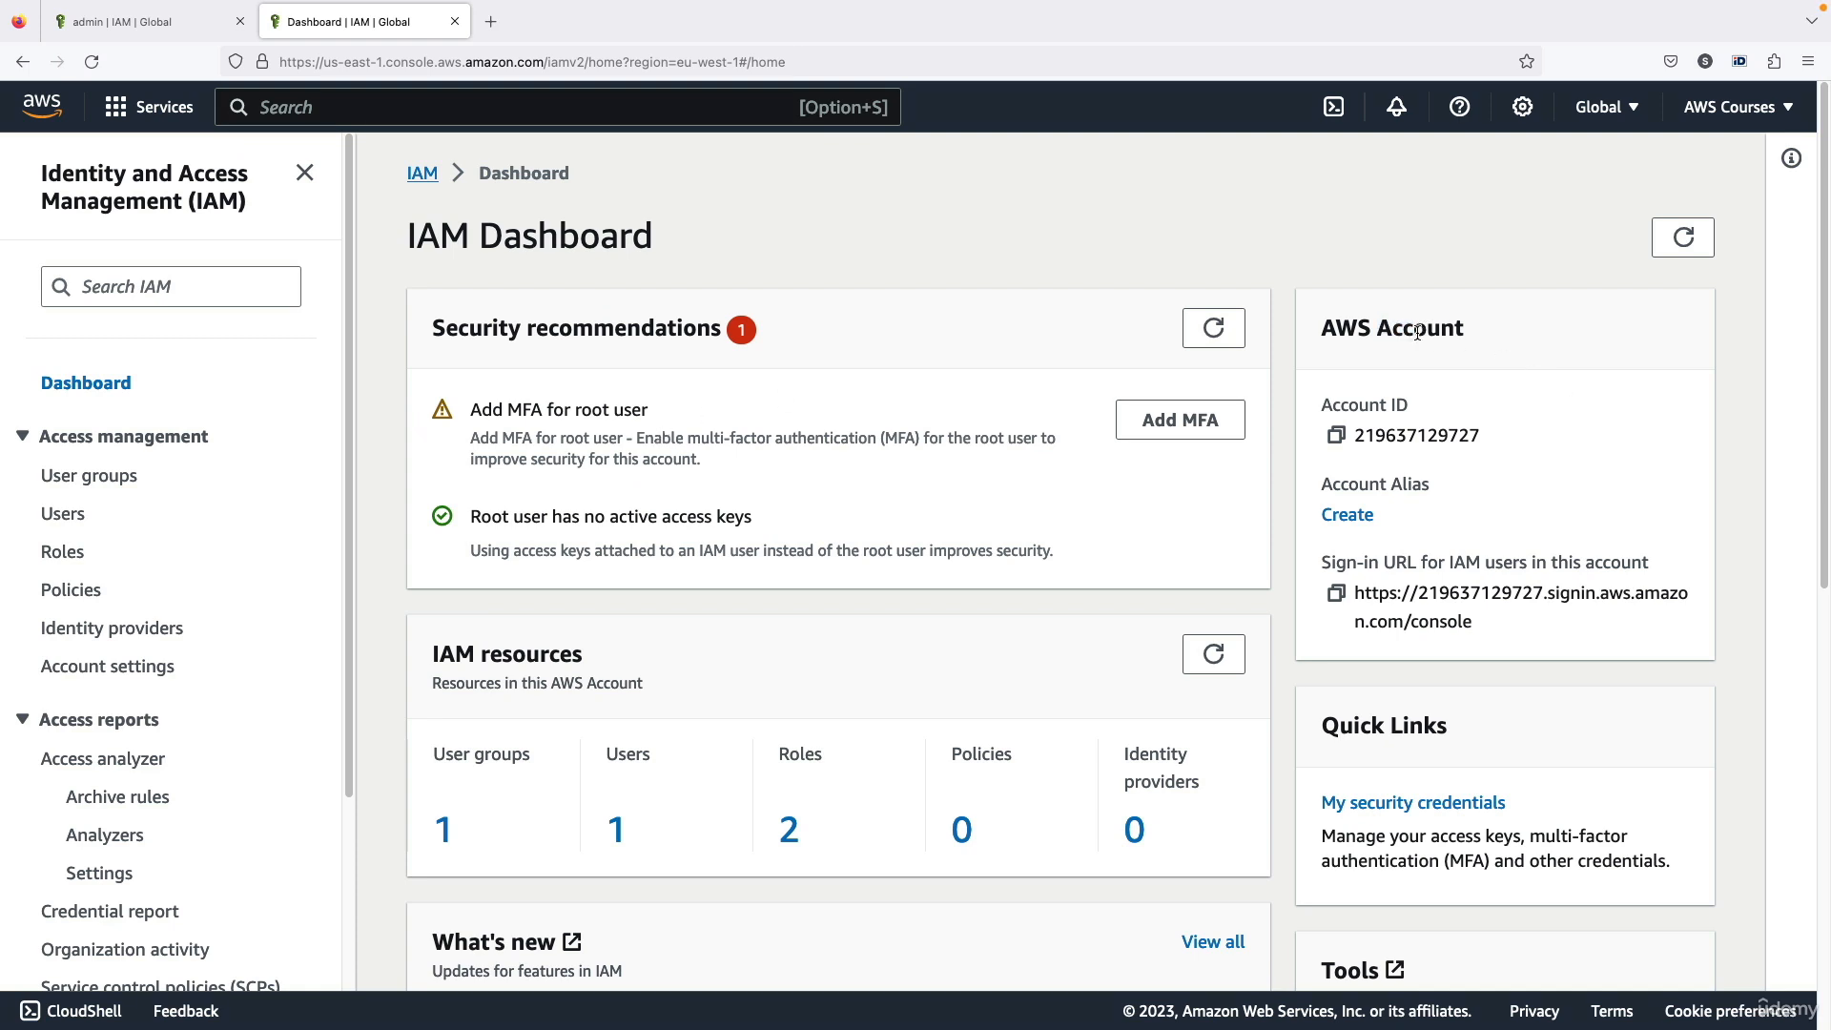
pyautogui.doubleClick(1379, 436)
pyautogui.moveTo(1362, 593); pyautogui.dragTo(1462, 622)
pyautogui.click(1460, 620)
# Try to create an account alias made of aws, the user's first name and v3, joined by hyphens
pyautogui.click(1347, 515)
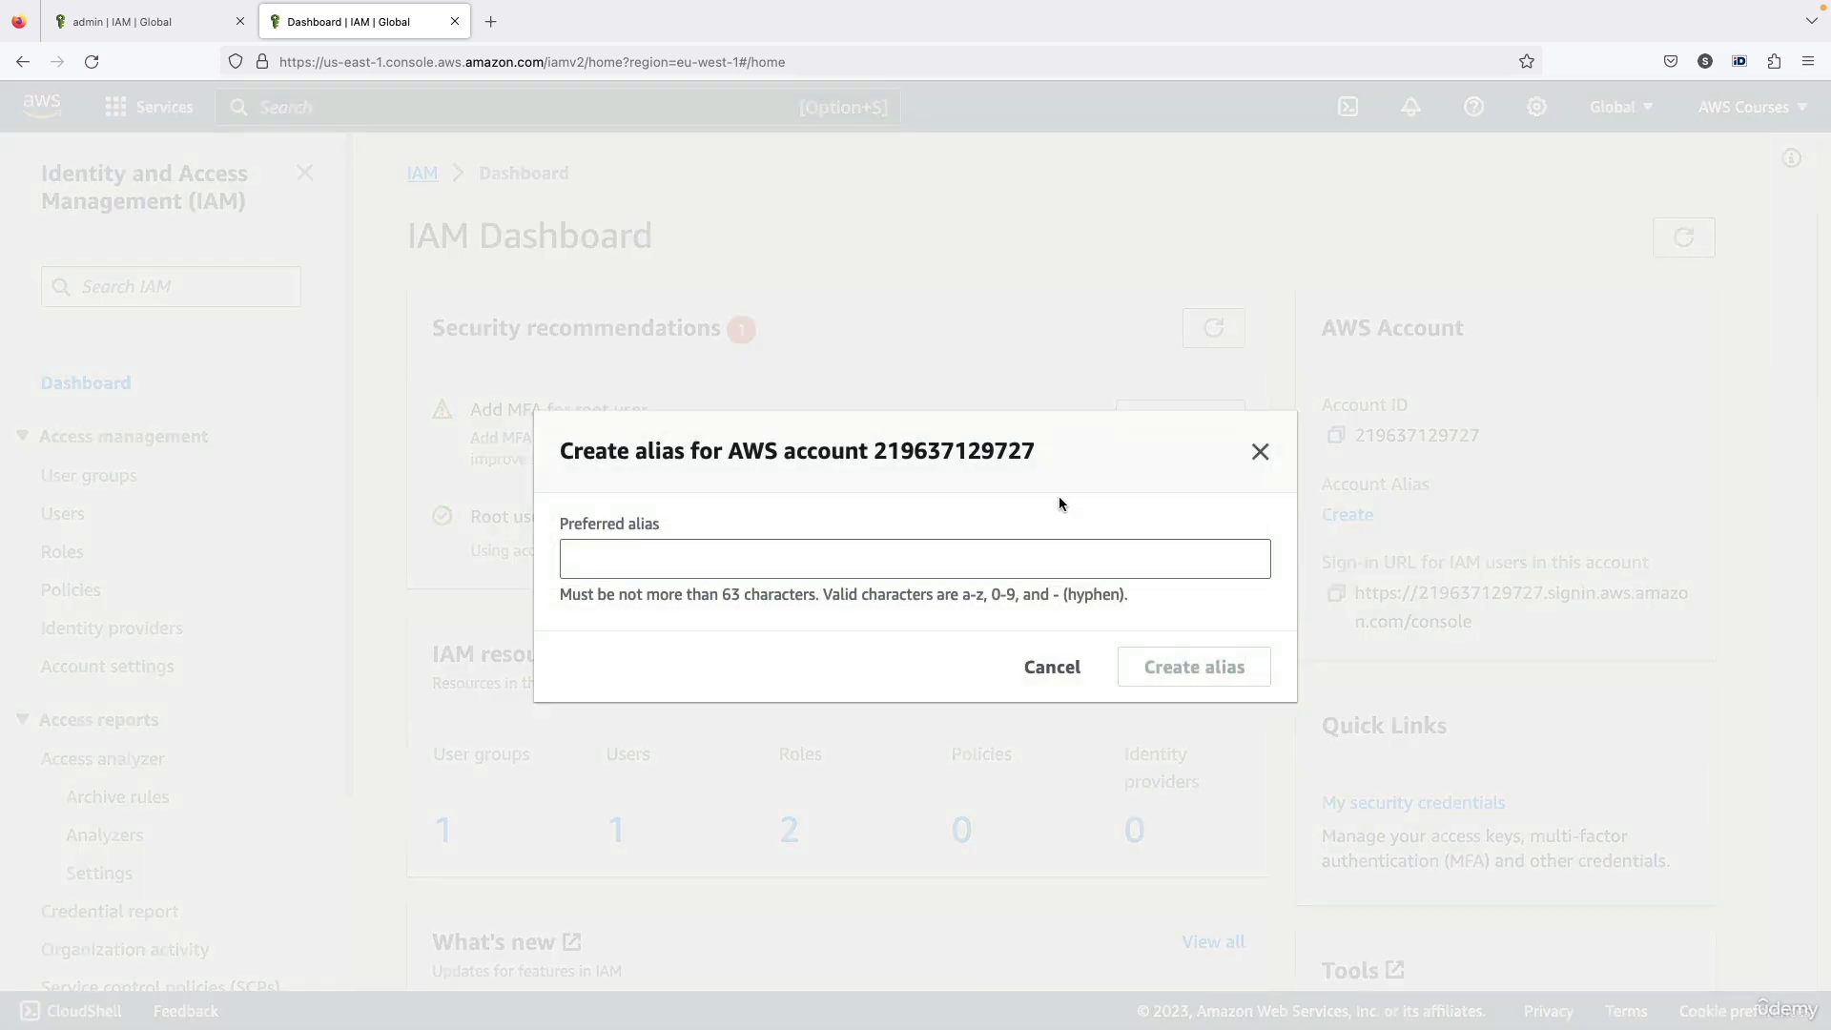
pyautogui.click(878, 545)
pyautogui.write('aws-stephane-v2')
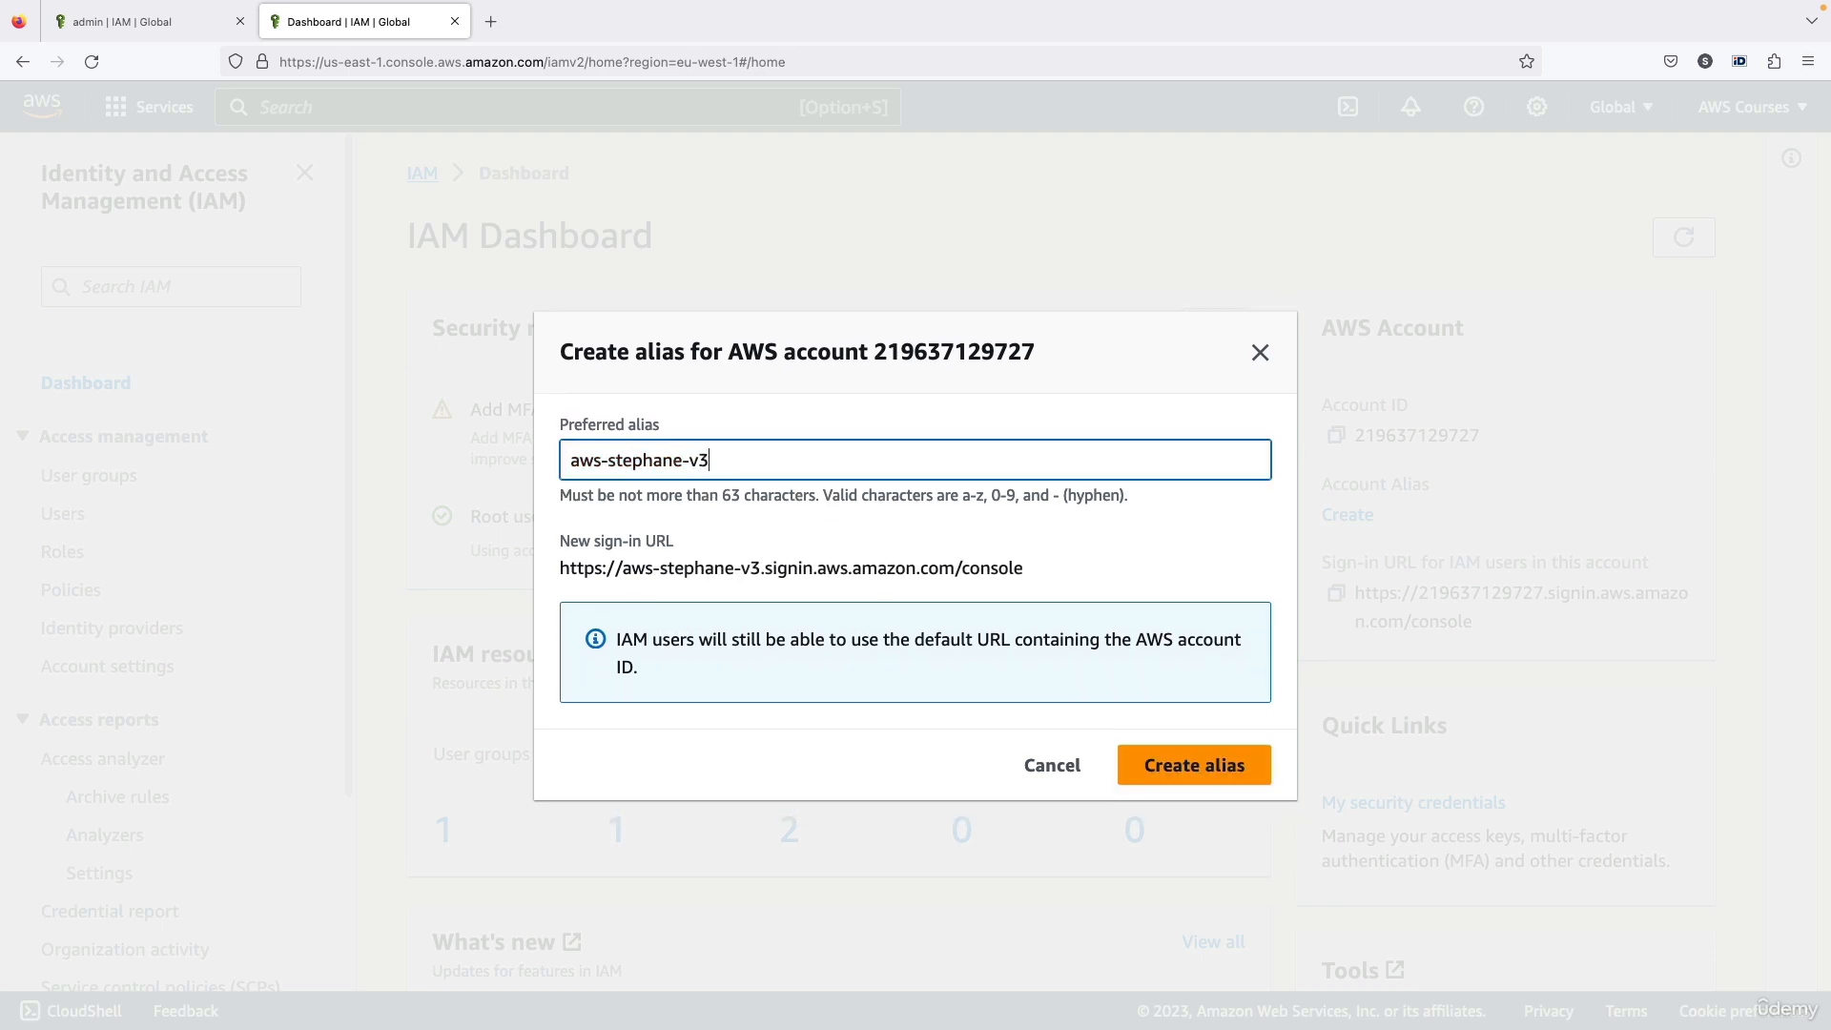
pyautogui.click(1180, 771)
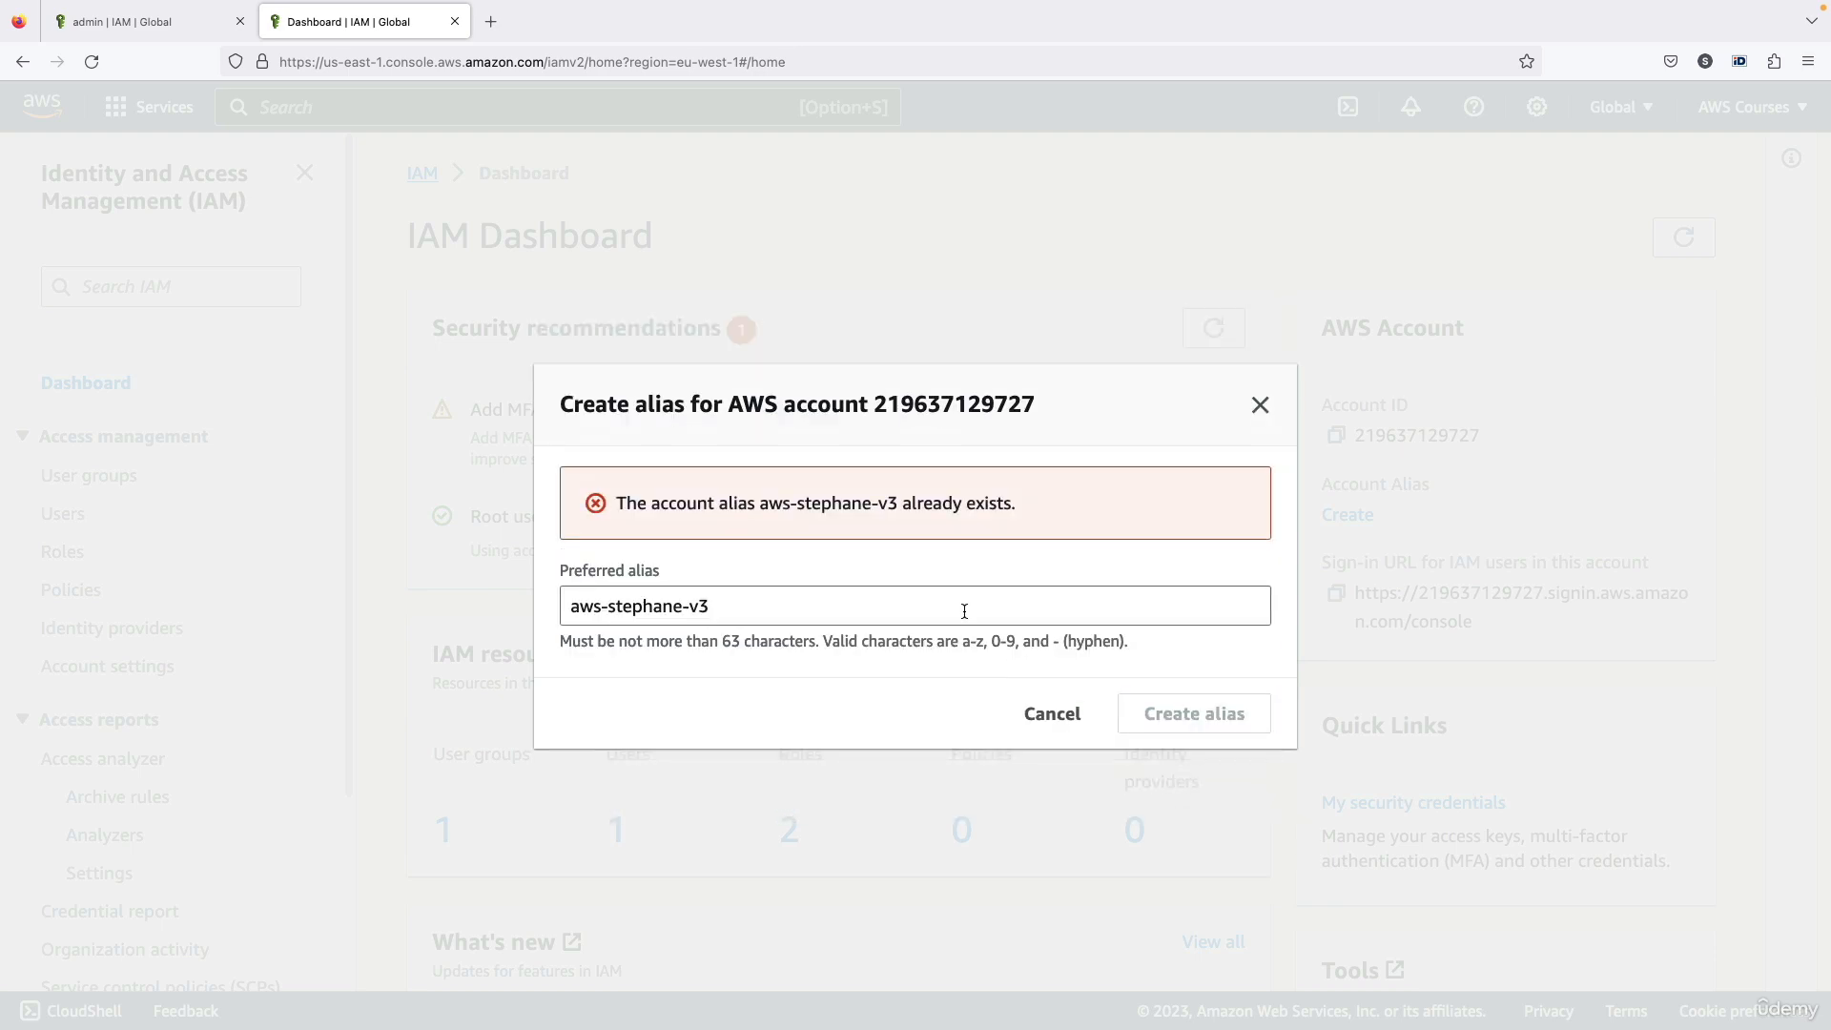
# Change the ending of the preferred account alias to v5 and create the alias
pyautogui.click(967, 597)
pyautogui.press('BackSpace')
pyautogui.write('5')
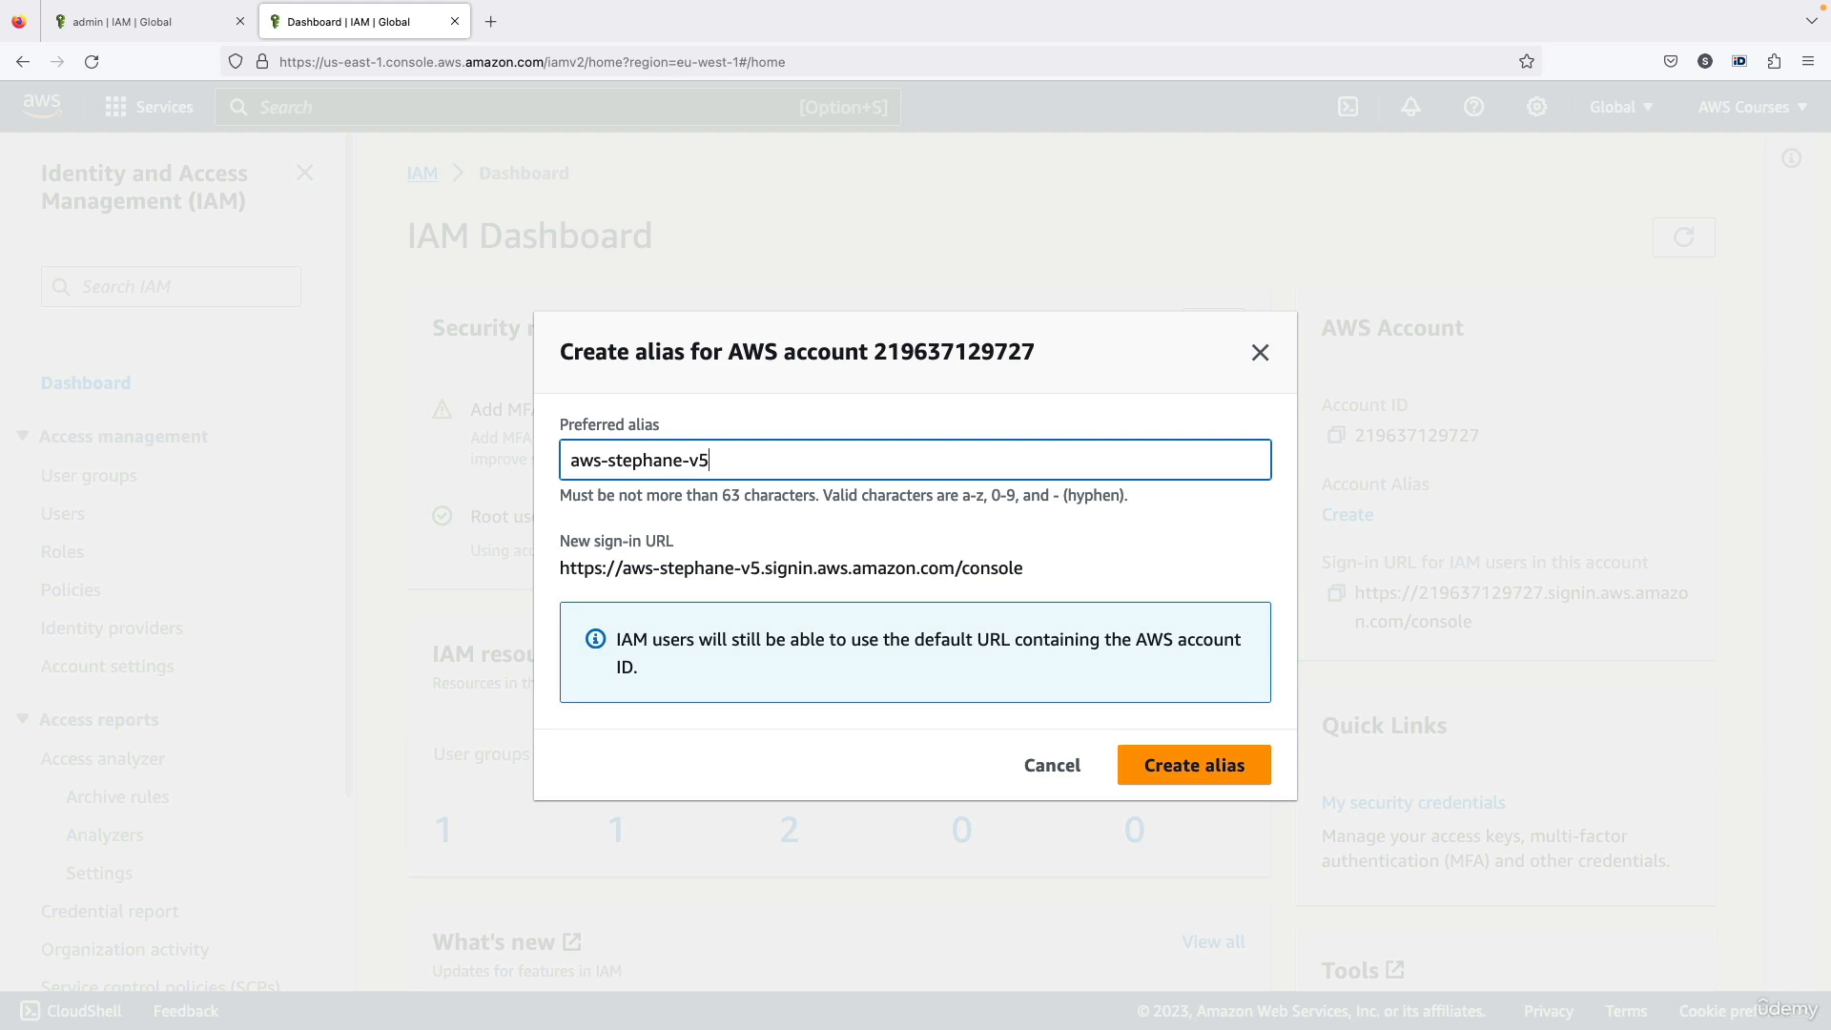
pyautogui.press('super+a')
pyautogui.click(1194, 767)
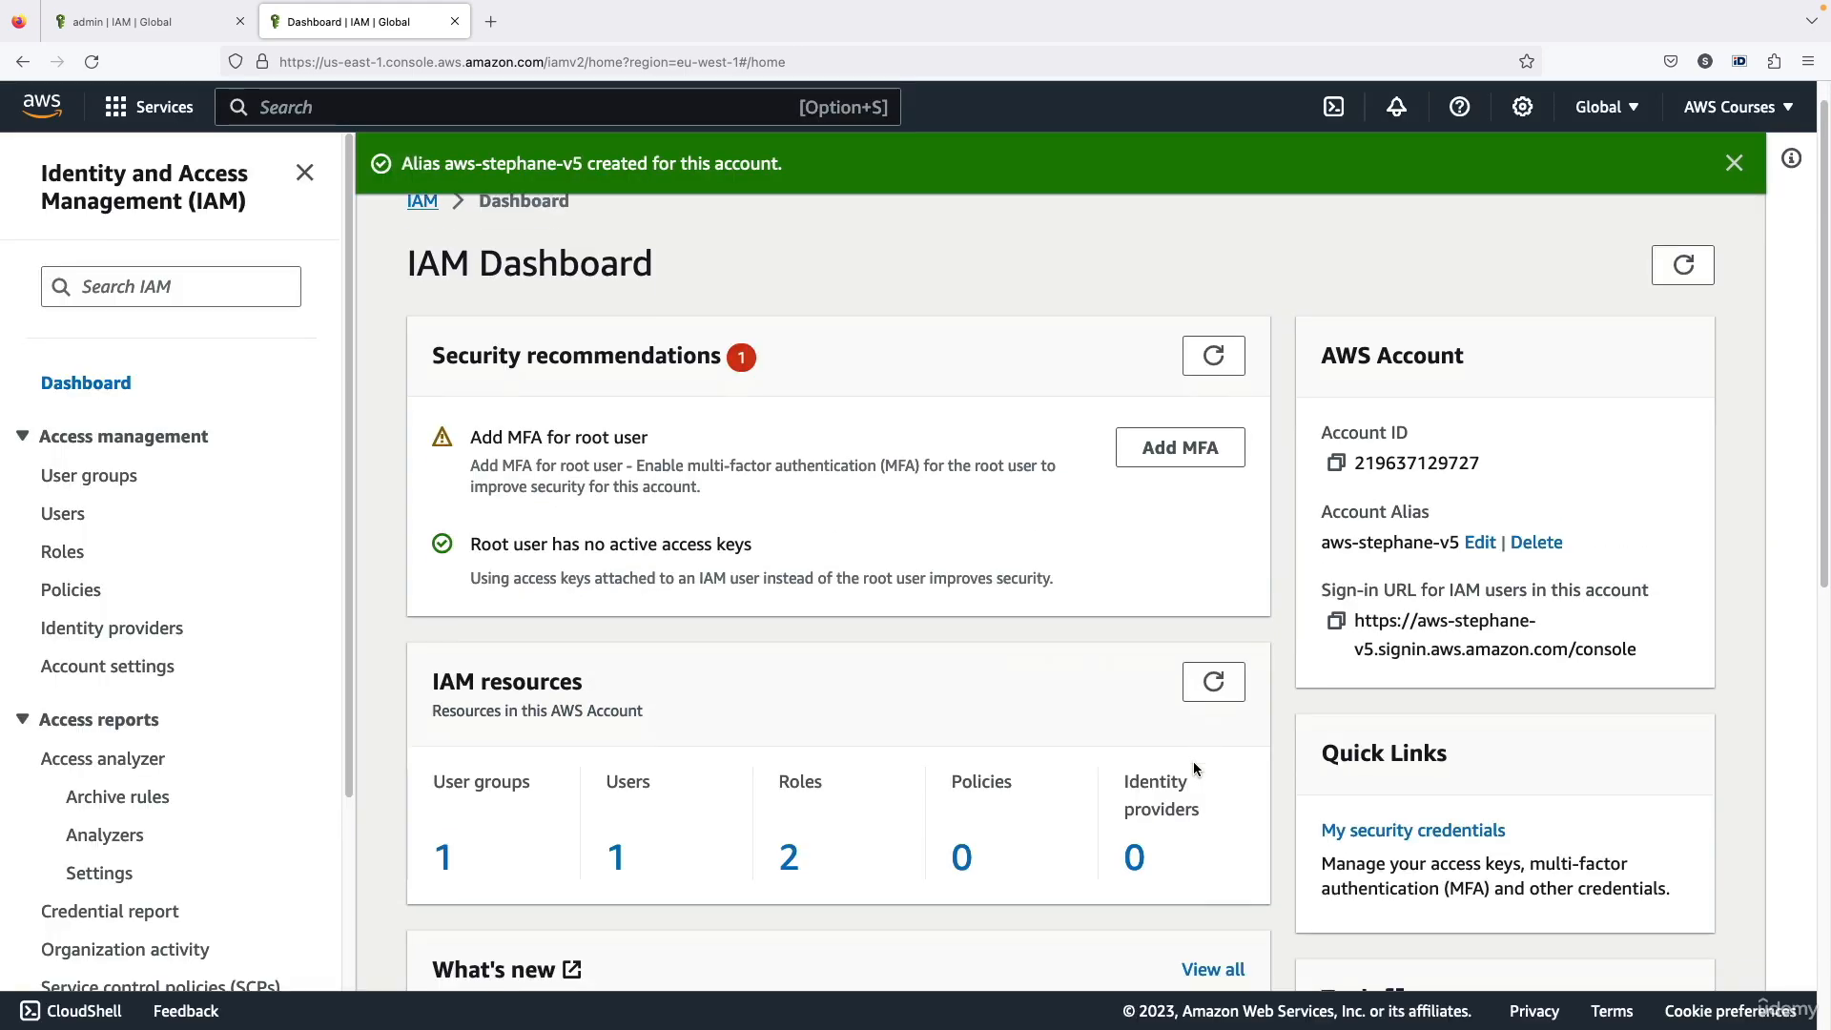
# Examine the account alias and the customized sign-in URL, and dismiss the success notification
pyautogui.scroll(-1, 1194, 770)
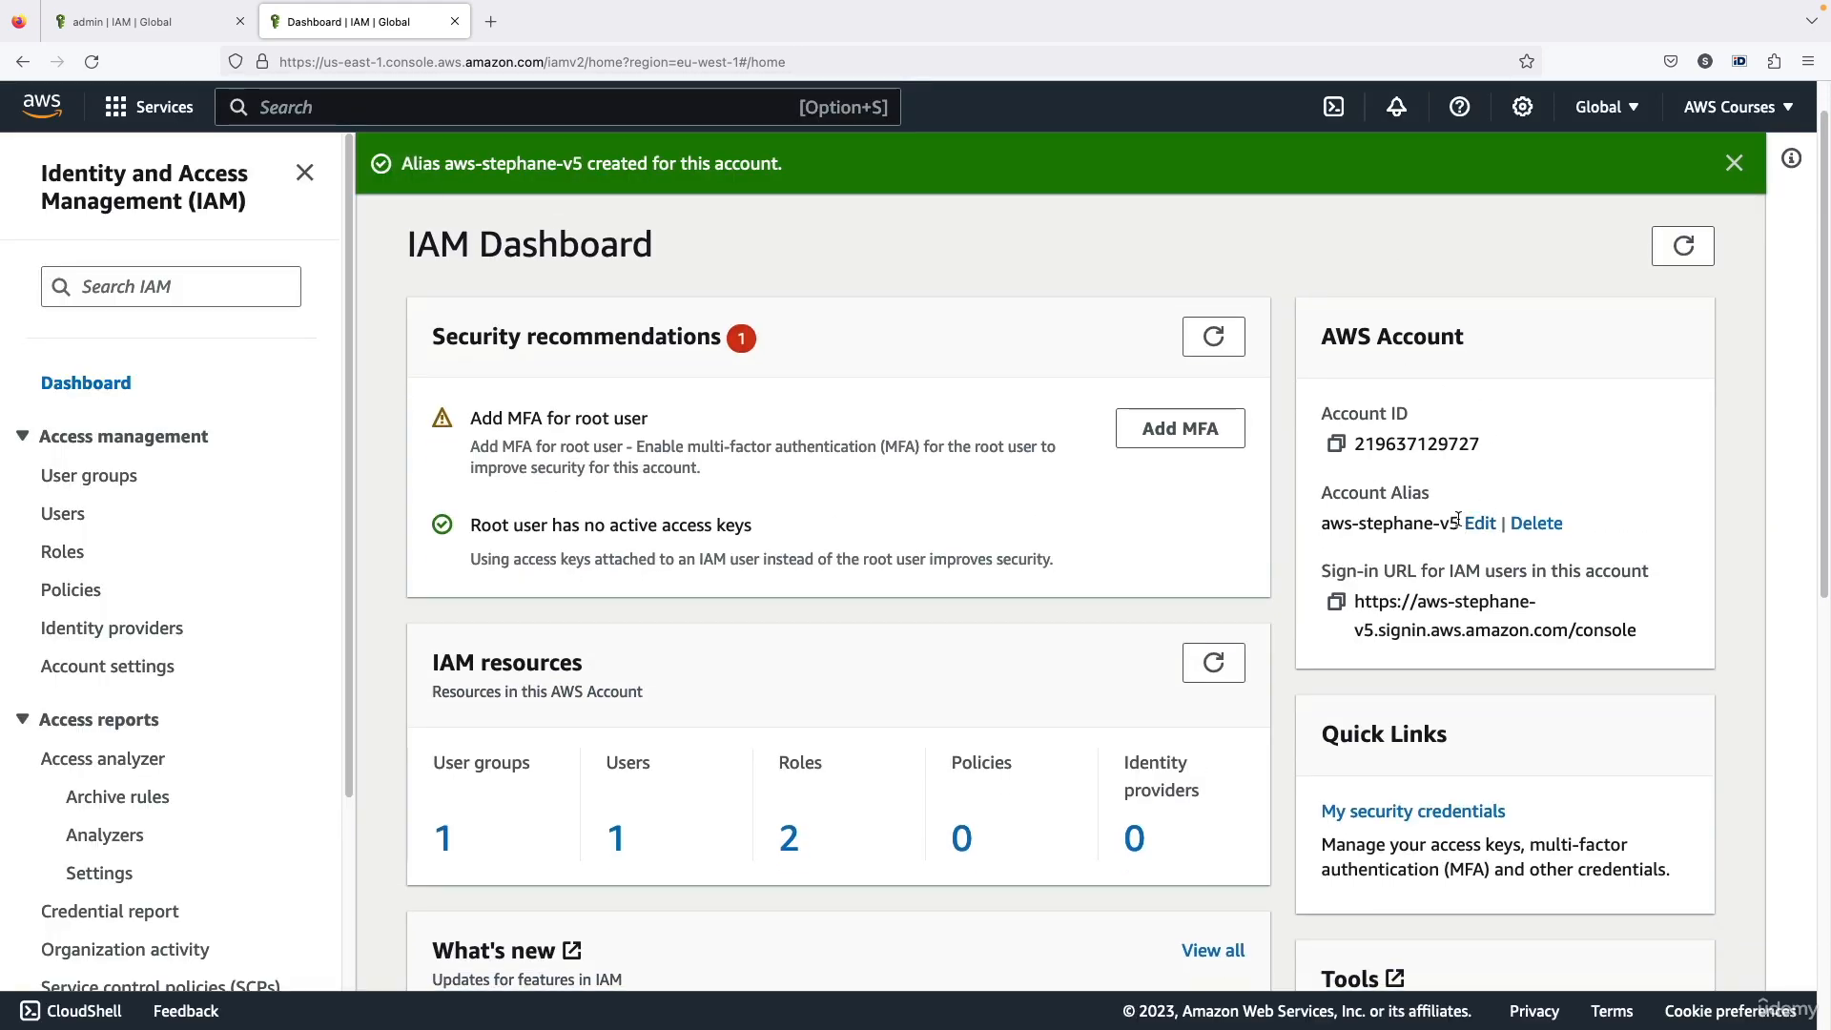
pyautogui.moveTo(1457, 520); pyautogui.dragTo(1331, 523)
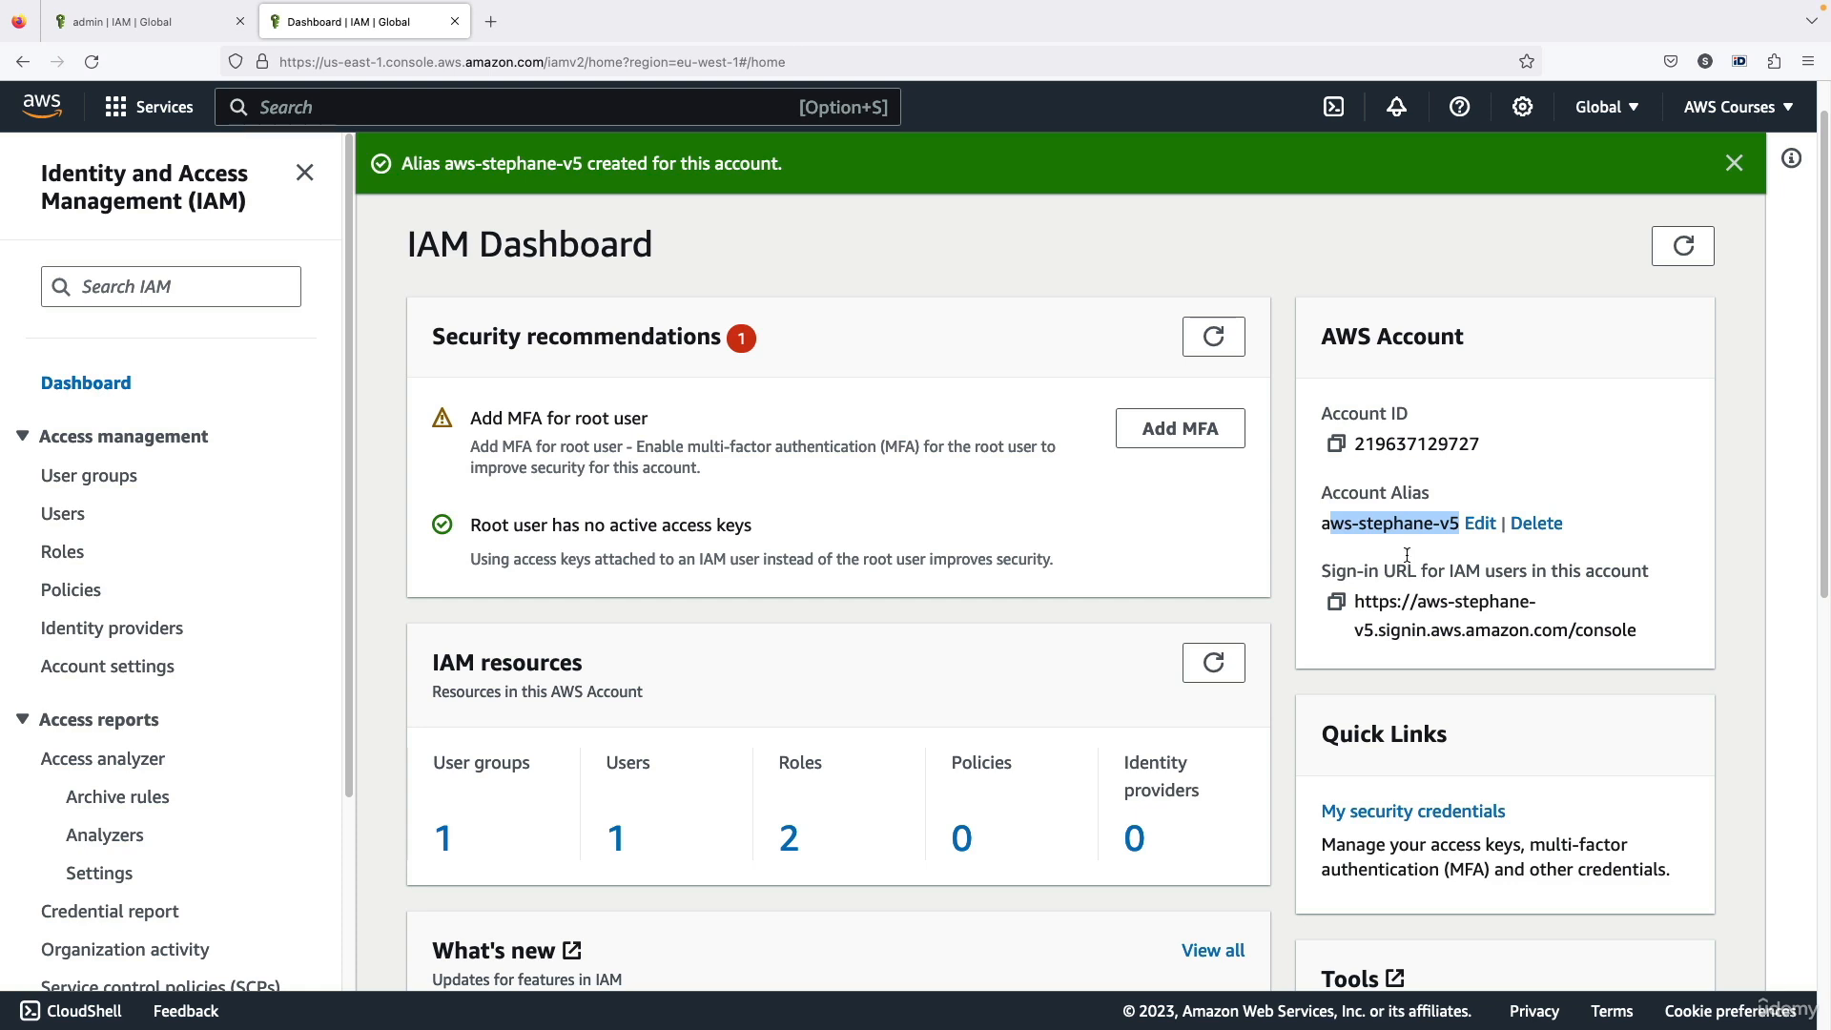
pyautogui.moveTo(1358, 598); pyautogui.dragTo(1669, 630)
pyautogui.click(1553, 606)
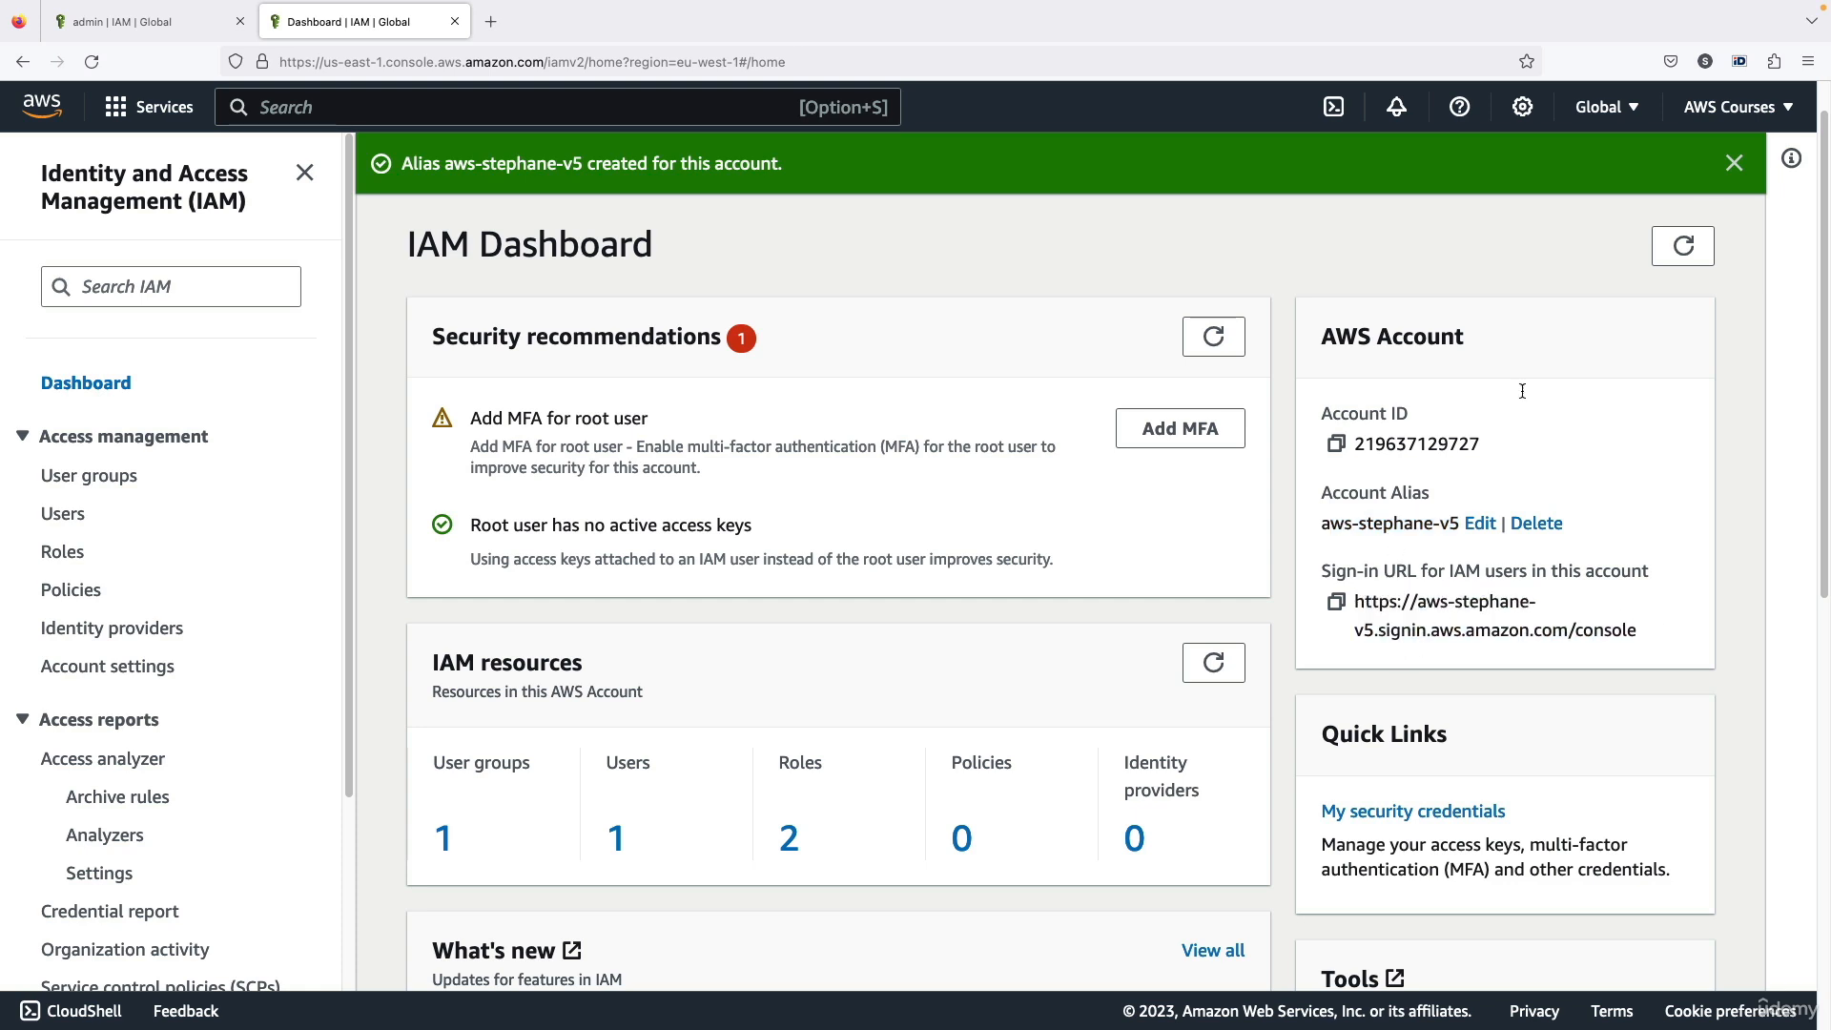
pyautogui.click(1734, 163)
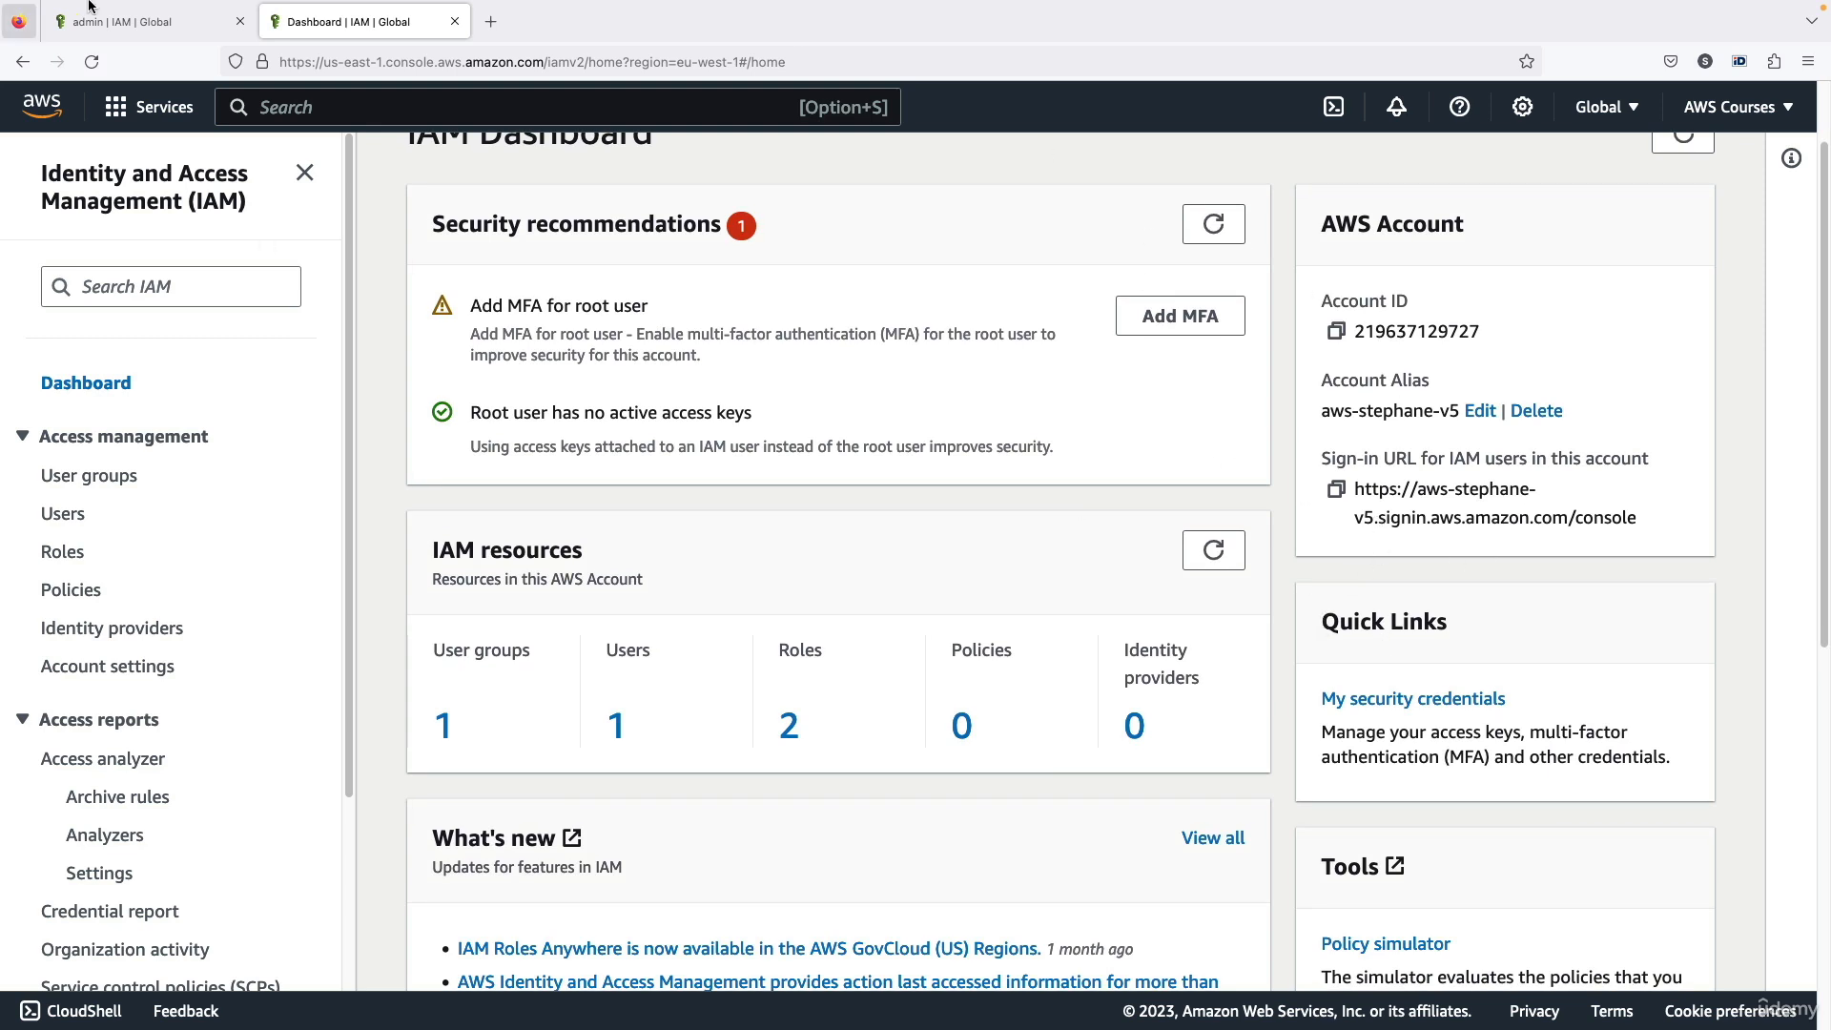
# Open a new private browser window to use alongside the window with the IAM dashboard
pyautogui.click(116, 13)
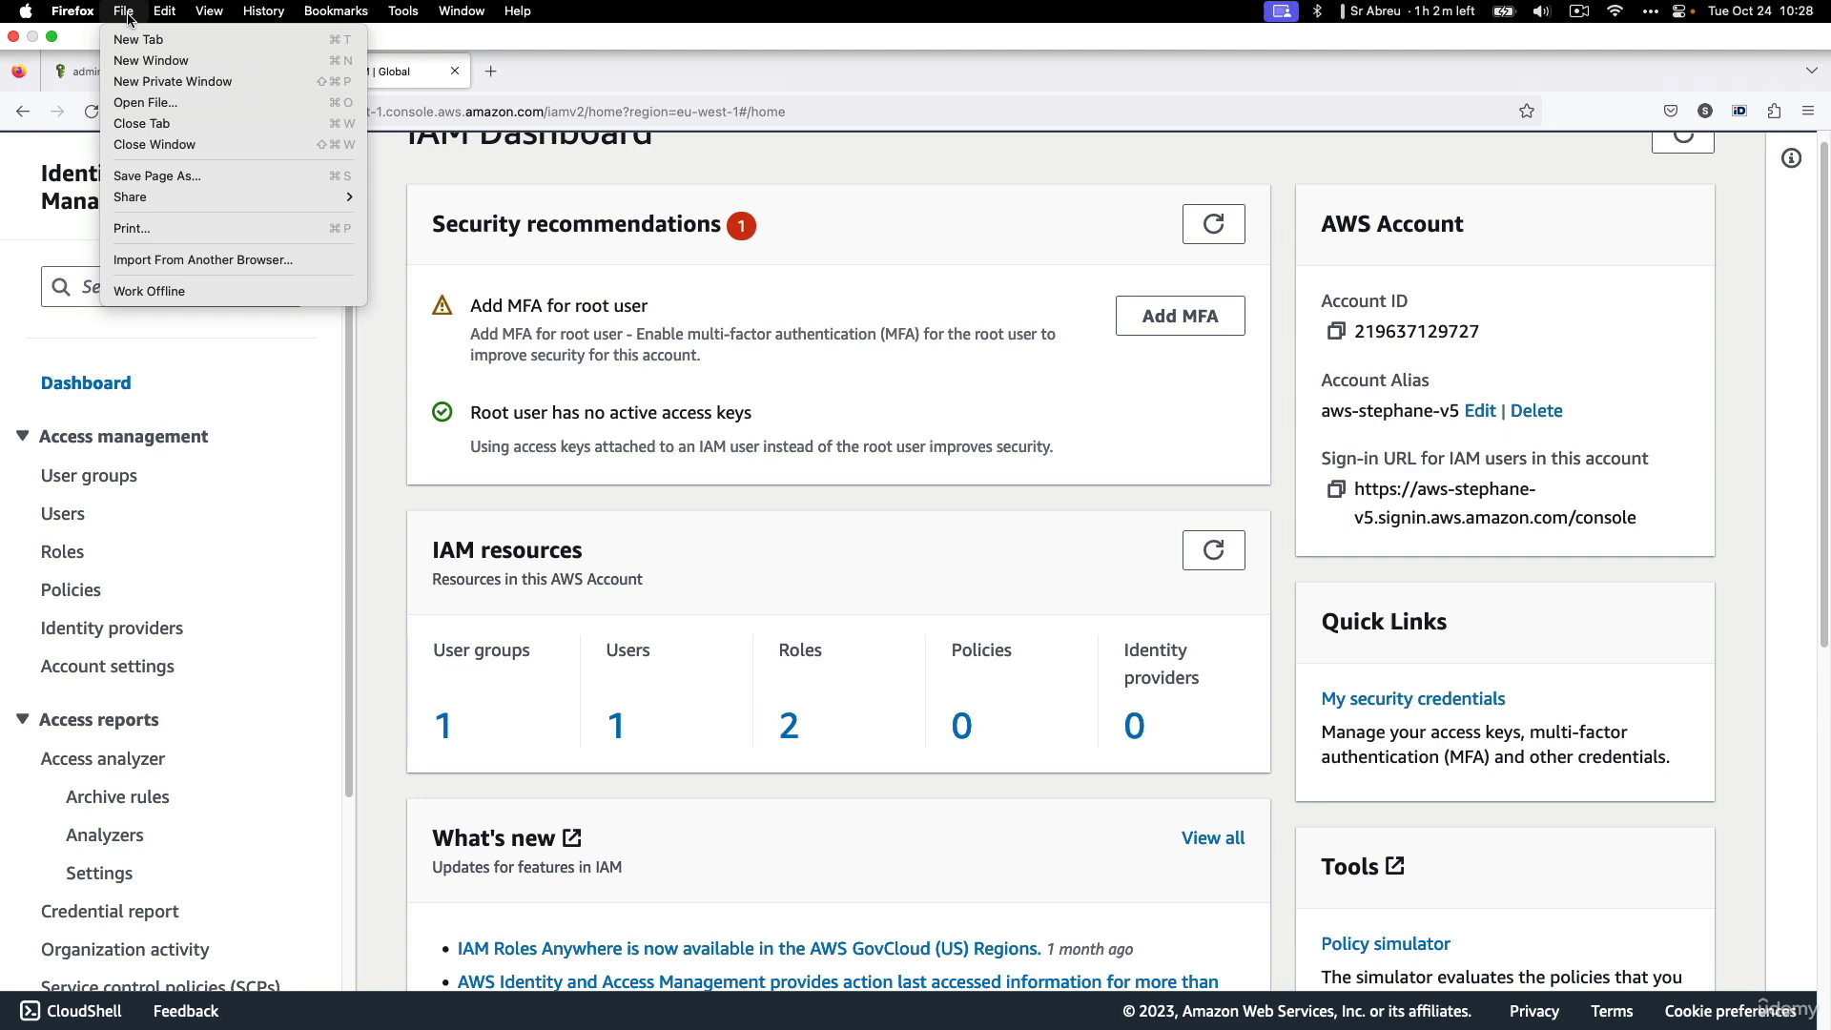
pyautogui.click(167, 86)
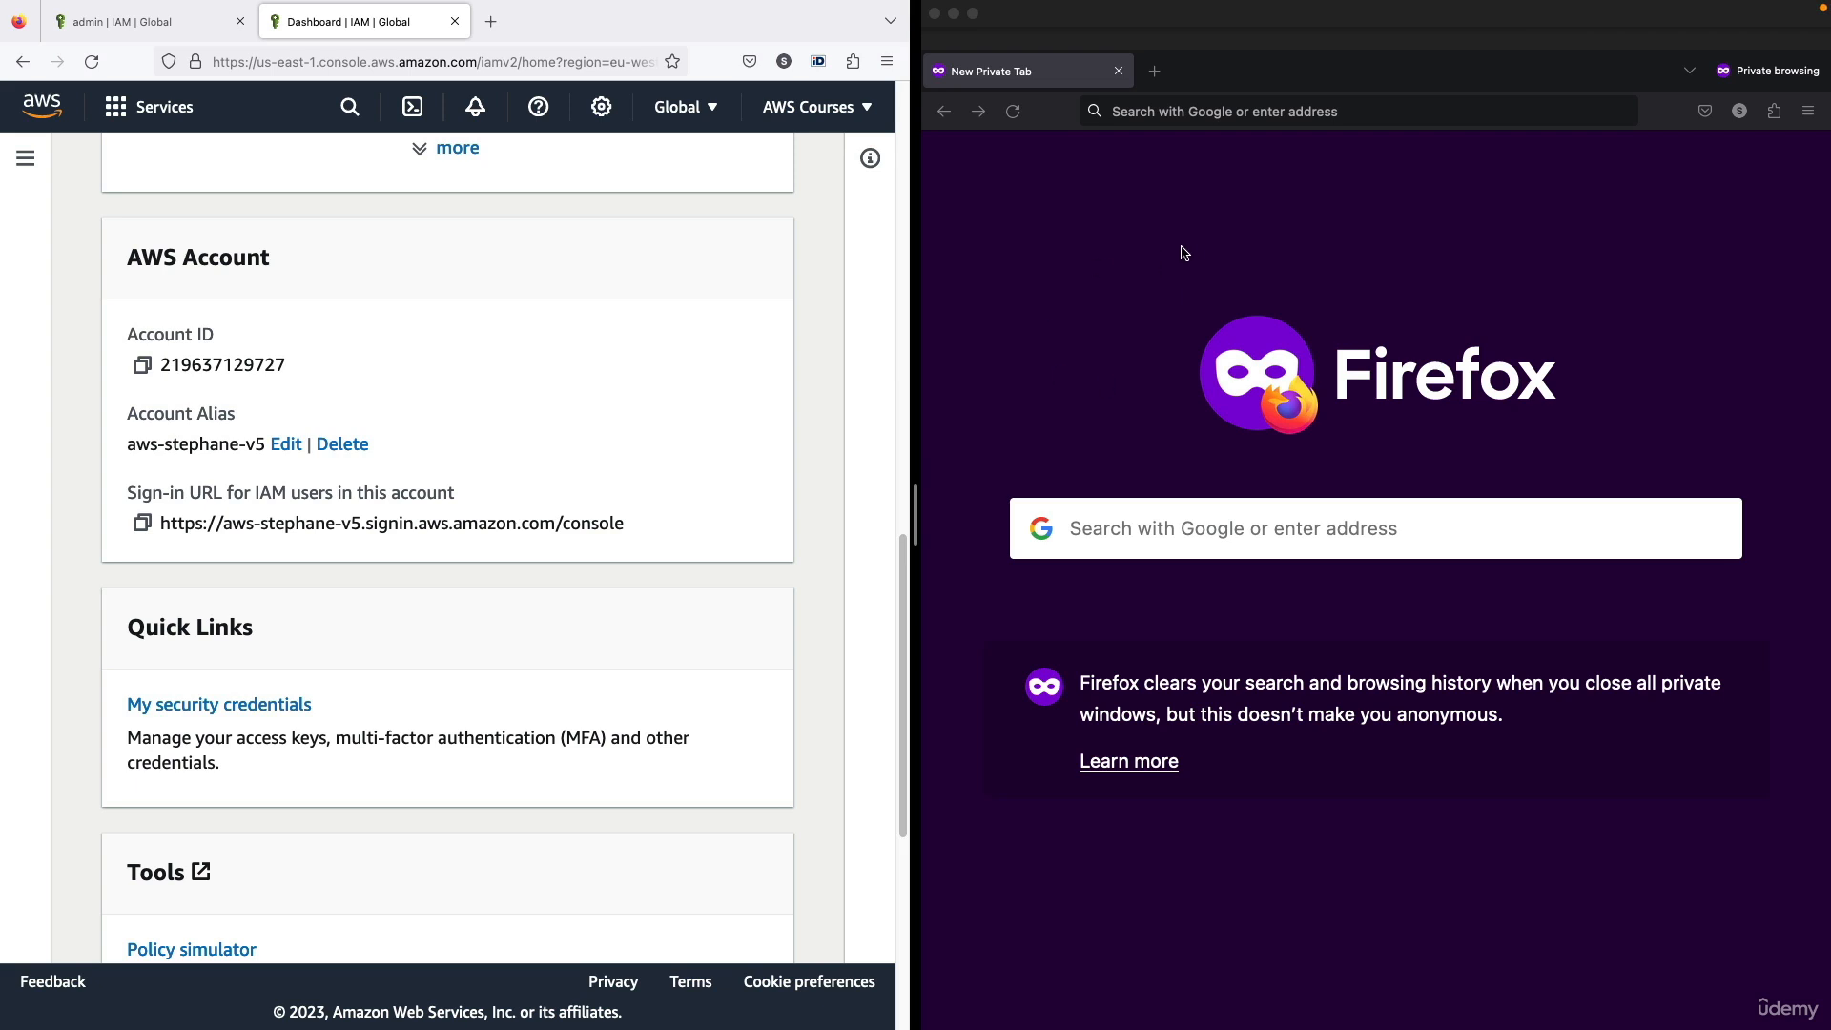
pyautogui.click(1216, 322)
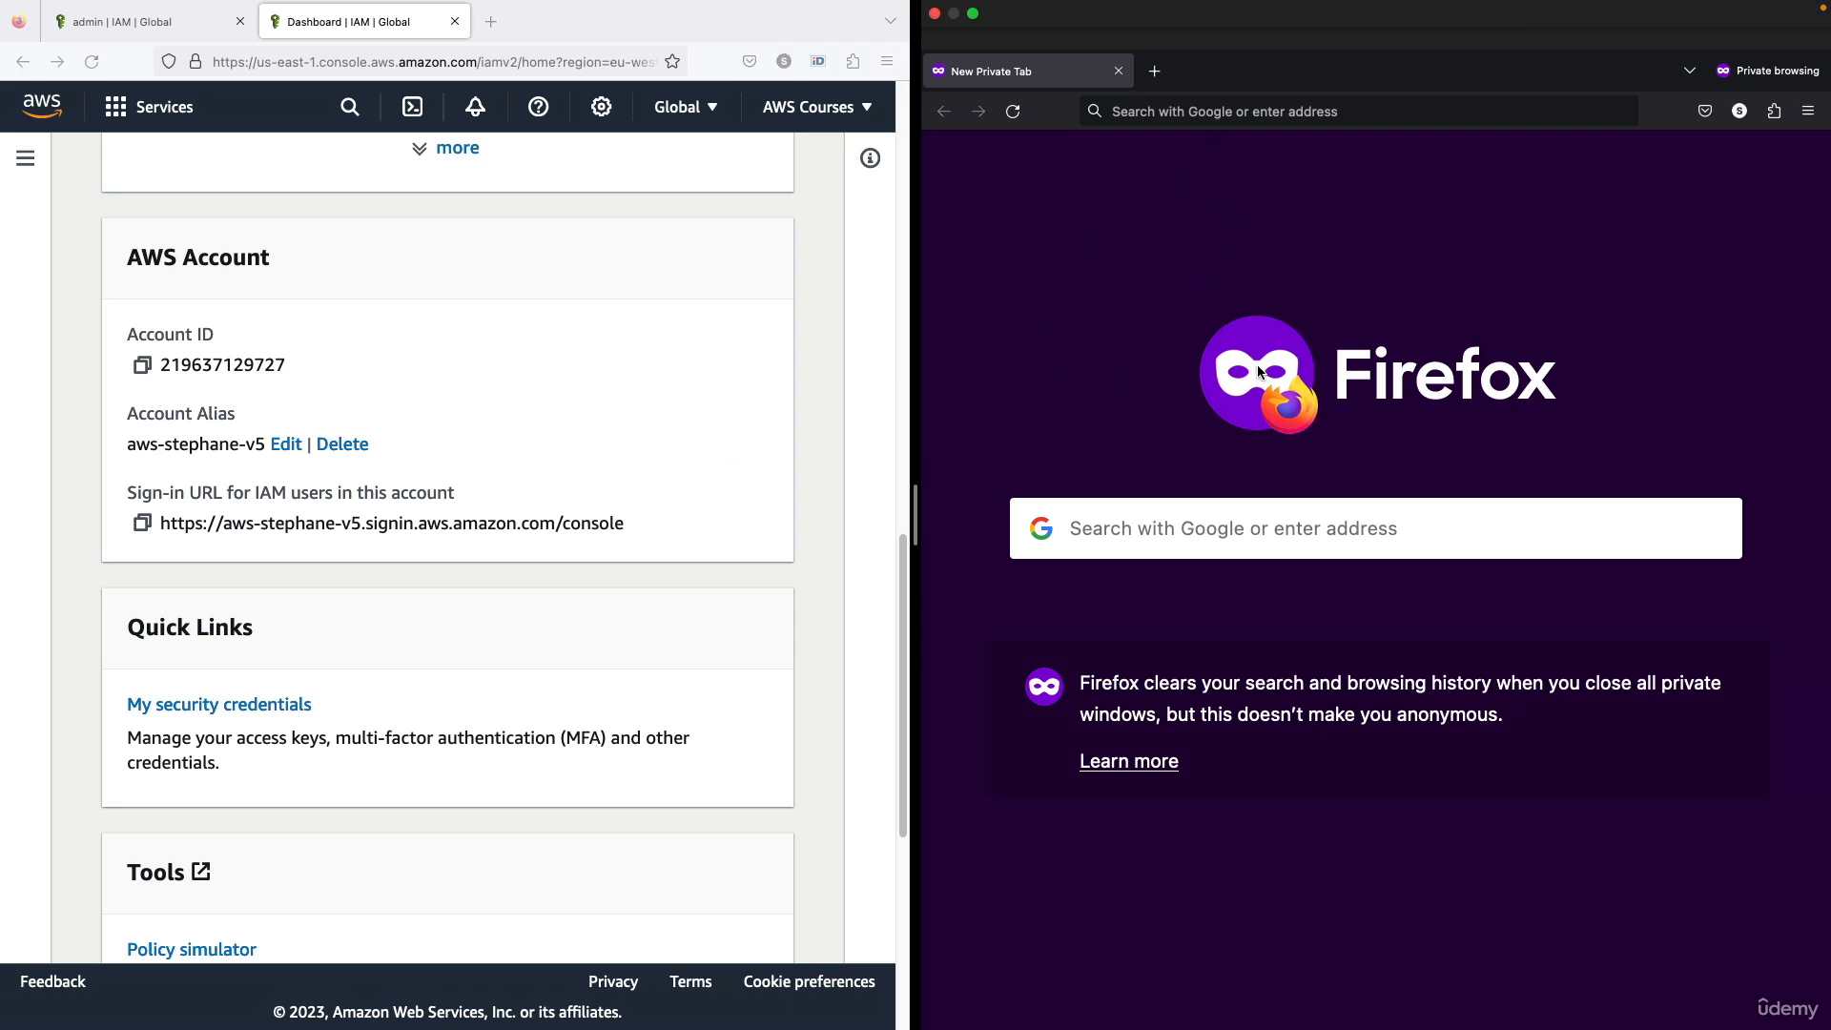
# Copy the sign-in URL for IAM users from the dashboard and load it in the private window
pyautogui.click(489, 396)
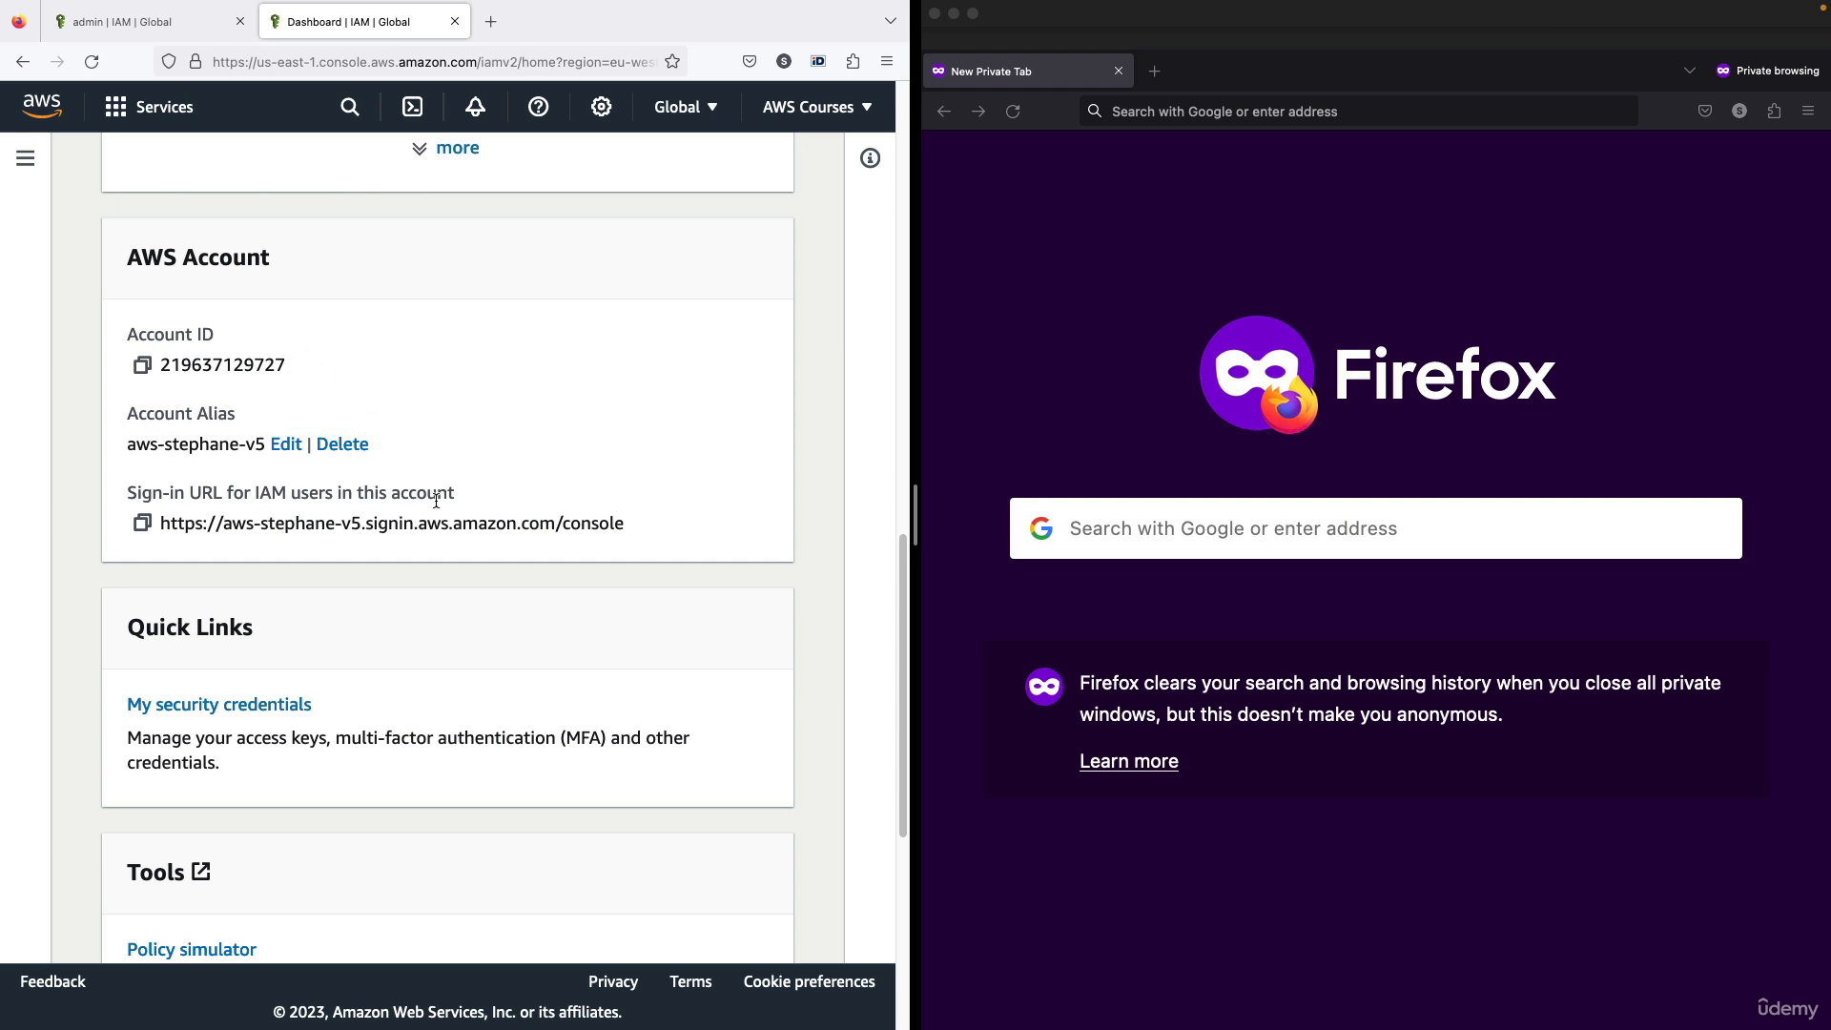
pyautogui.click(145, 524)
pyautogui.click(1174, 111)
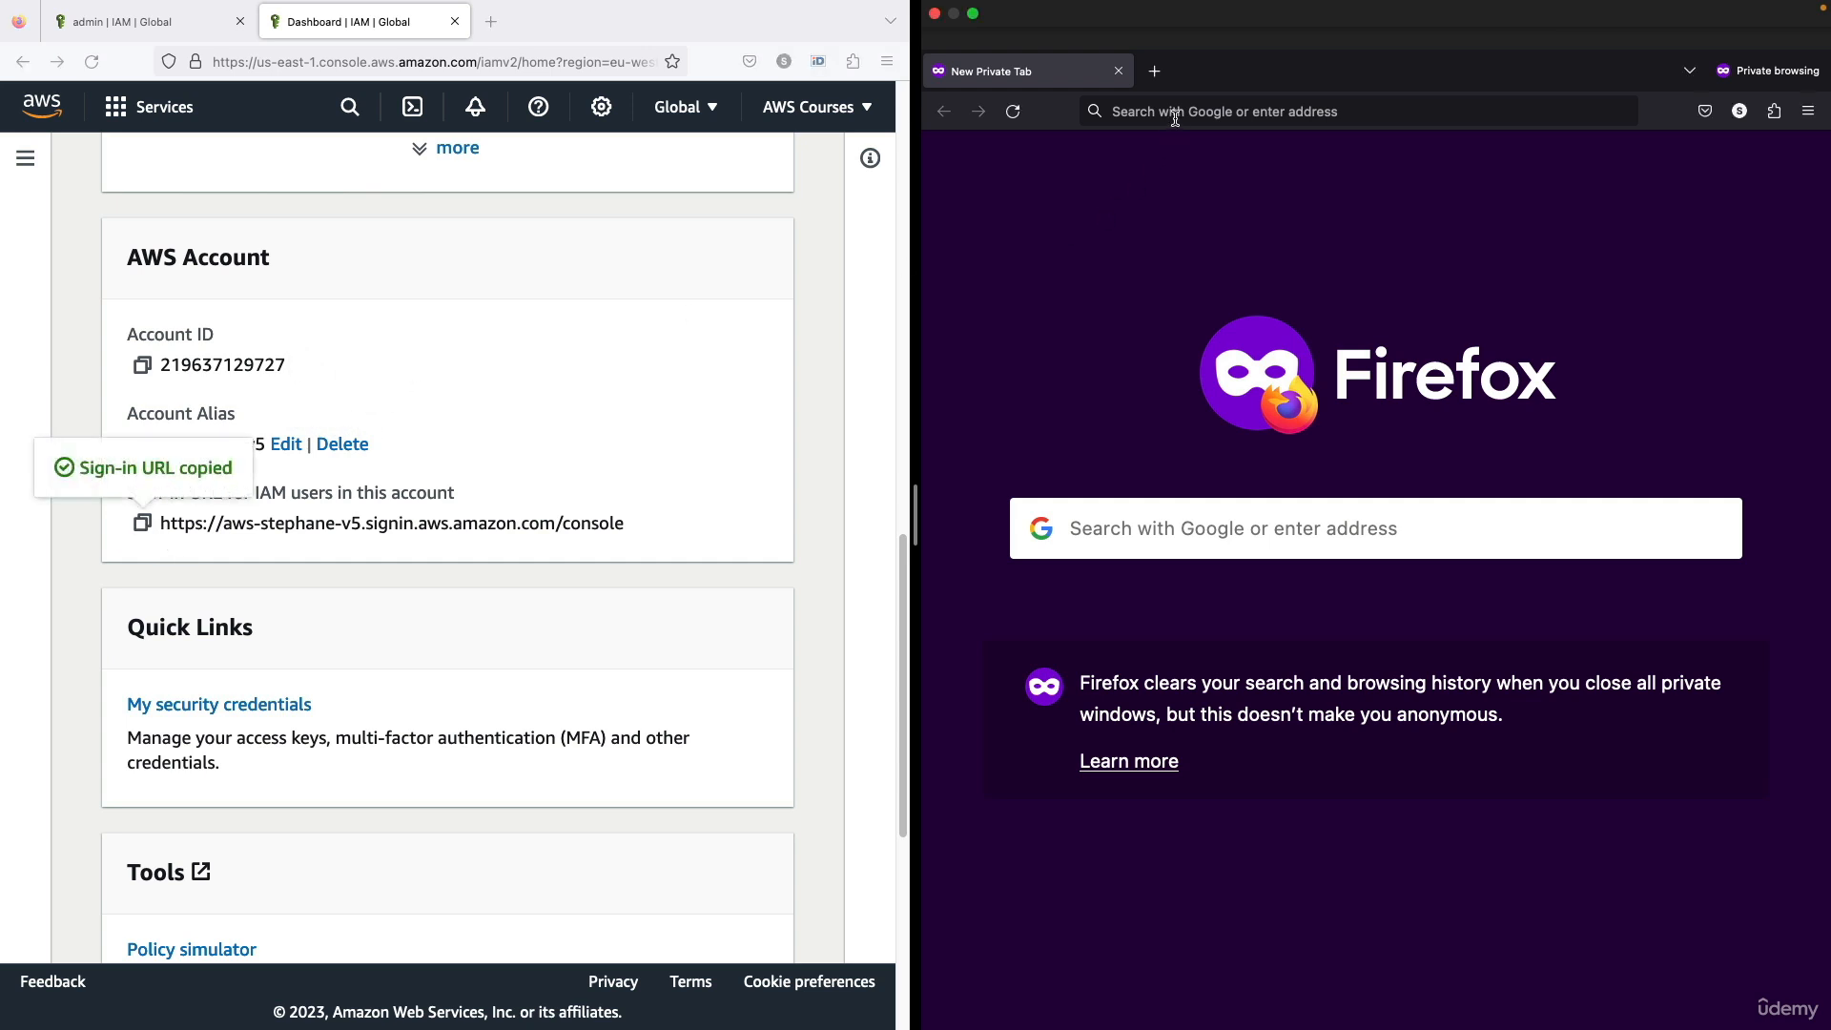
pyautogui.click(526, 413)
pyautogui.click(1128, 112)
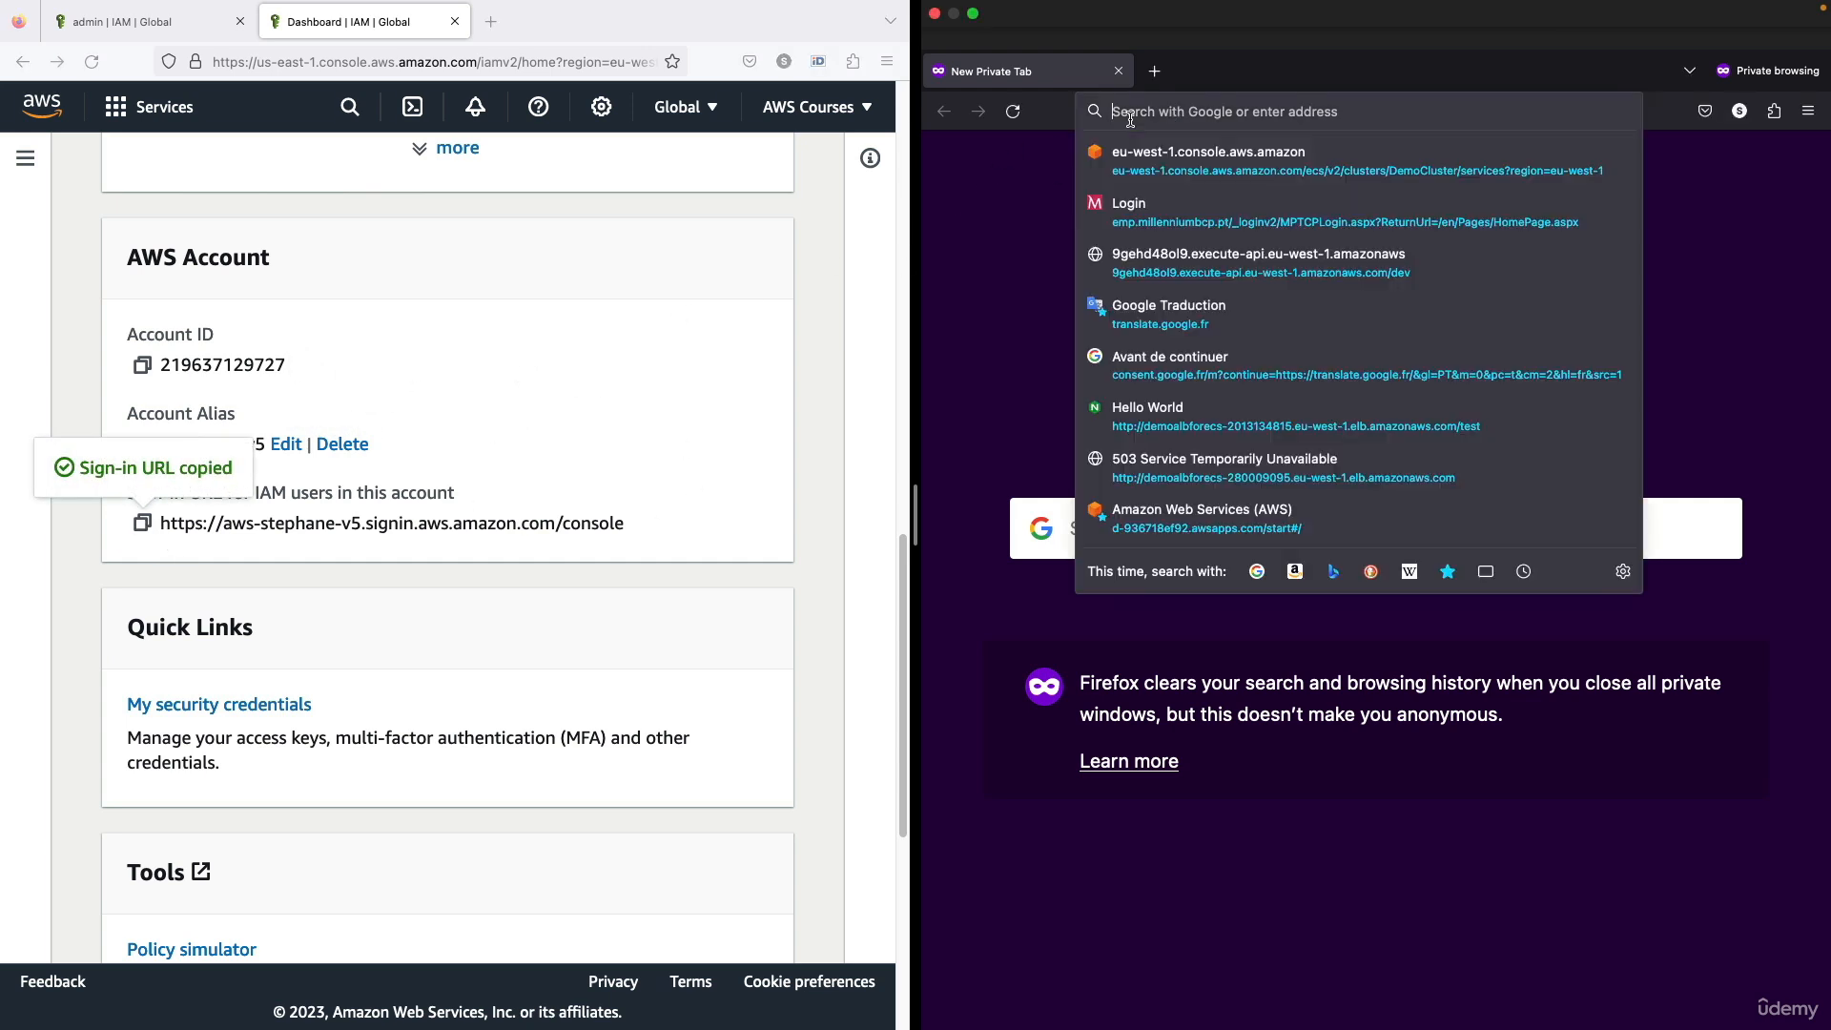
pyautogui.press('super+v')
pyautogui.press('Return')
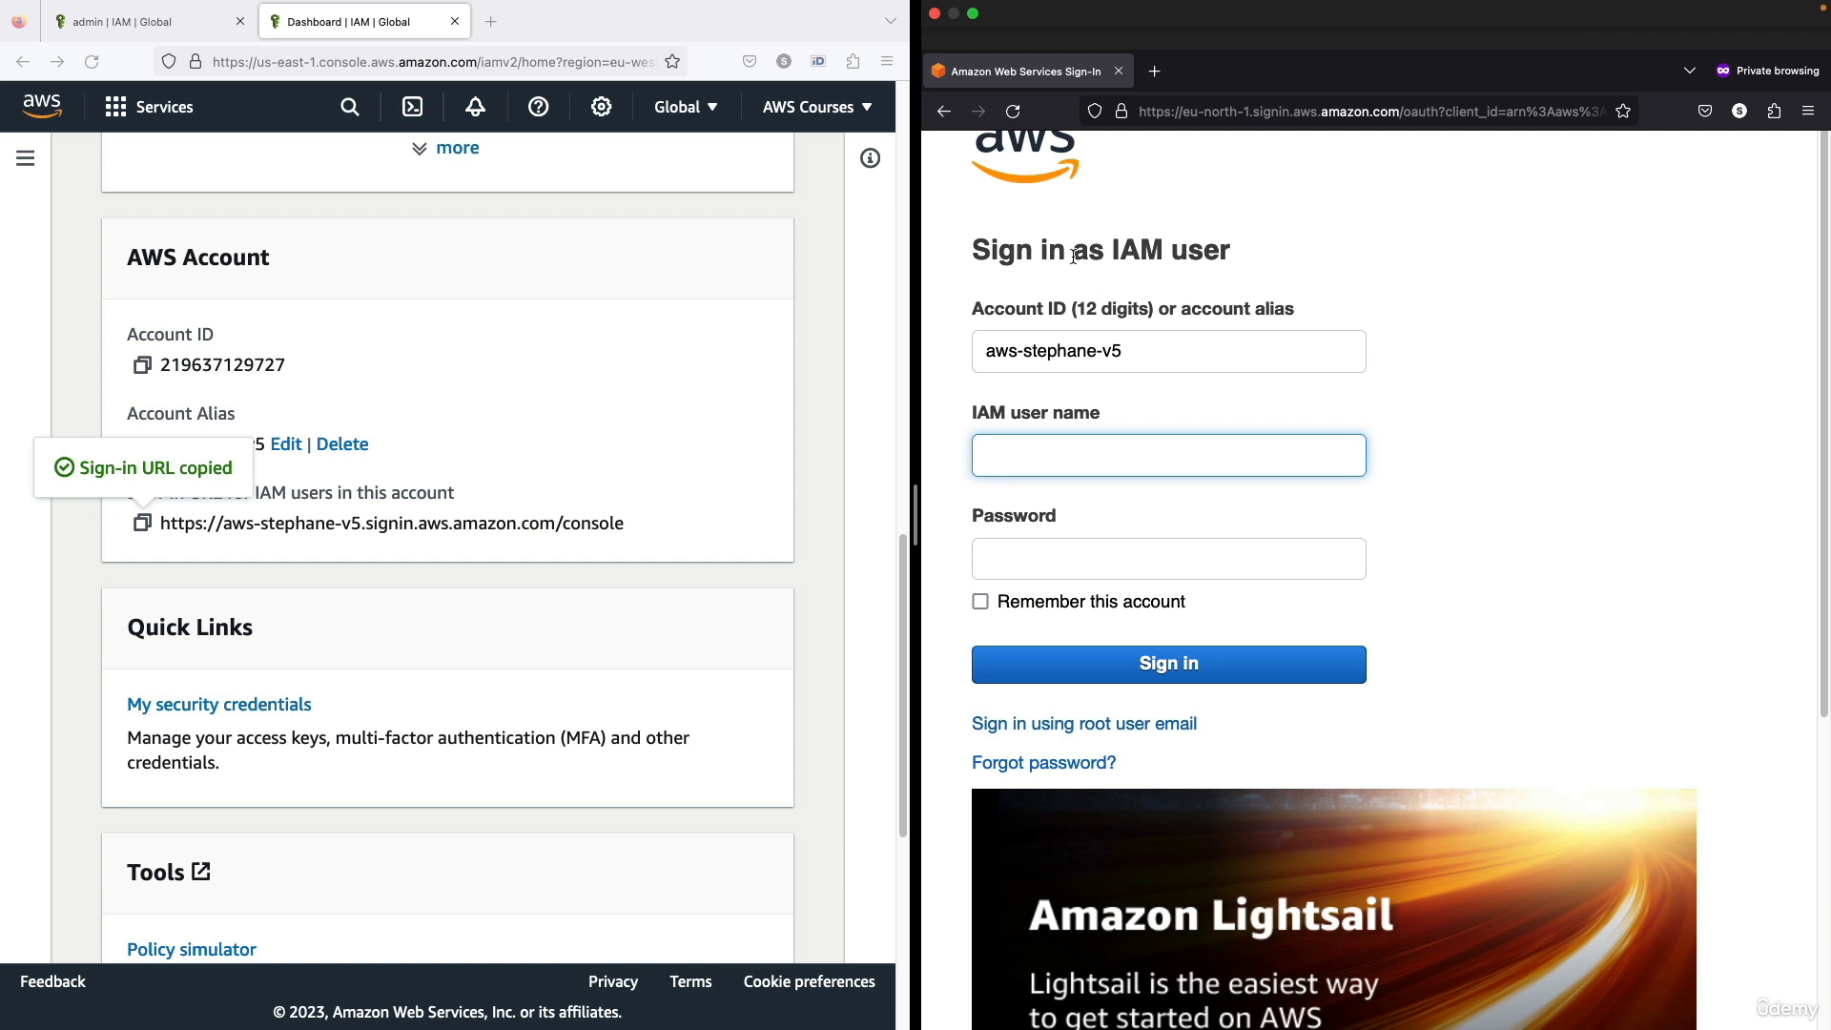
# Switch to the root user sign-in page, choose IAM user there, and continue with the account alias copied from the dashboard
pyautogui.moveTo(1074, 256); pyautogui.dragTo(1250, 259)
pyautogui.click(1250, 261)
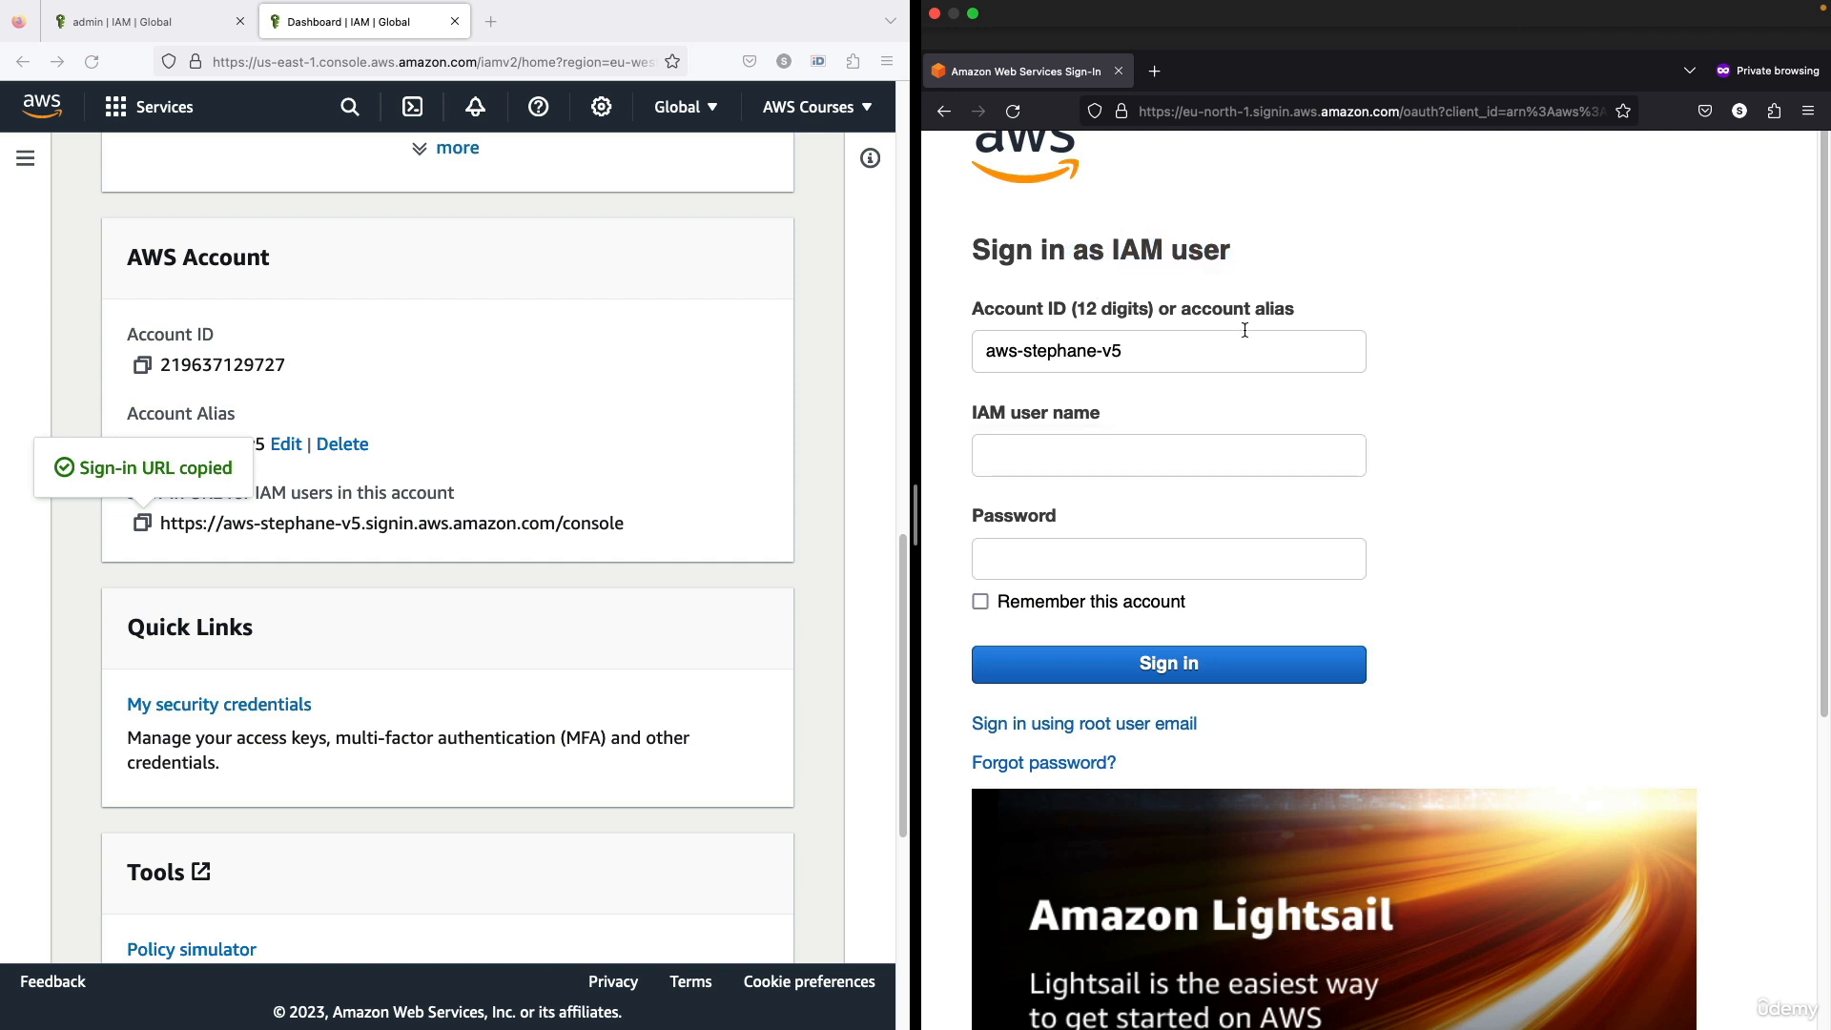
pyautogui.click(1131, 721)
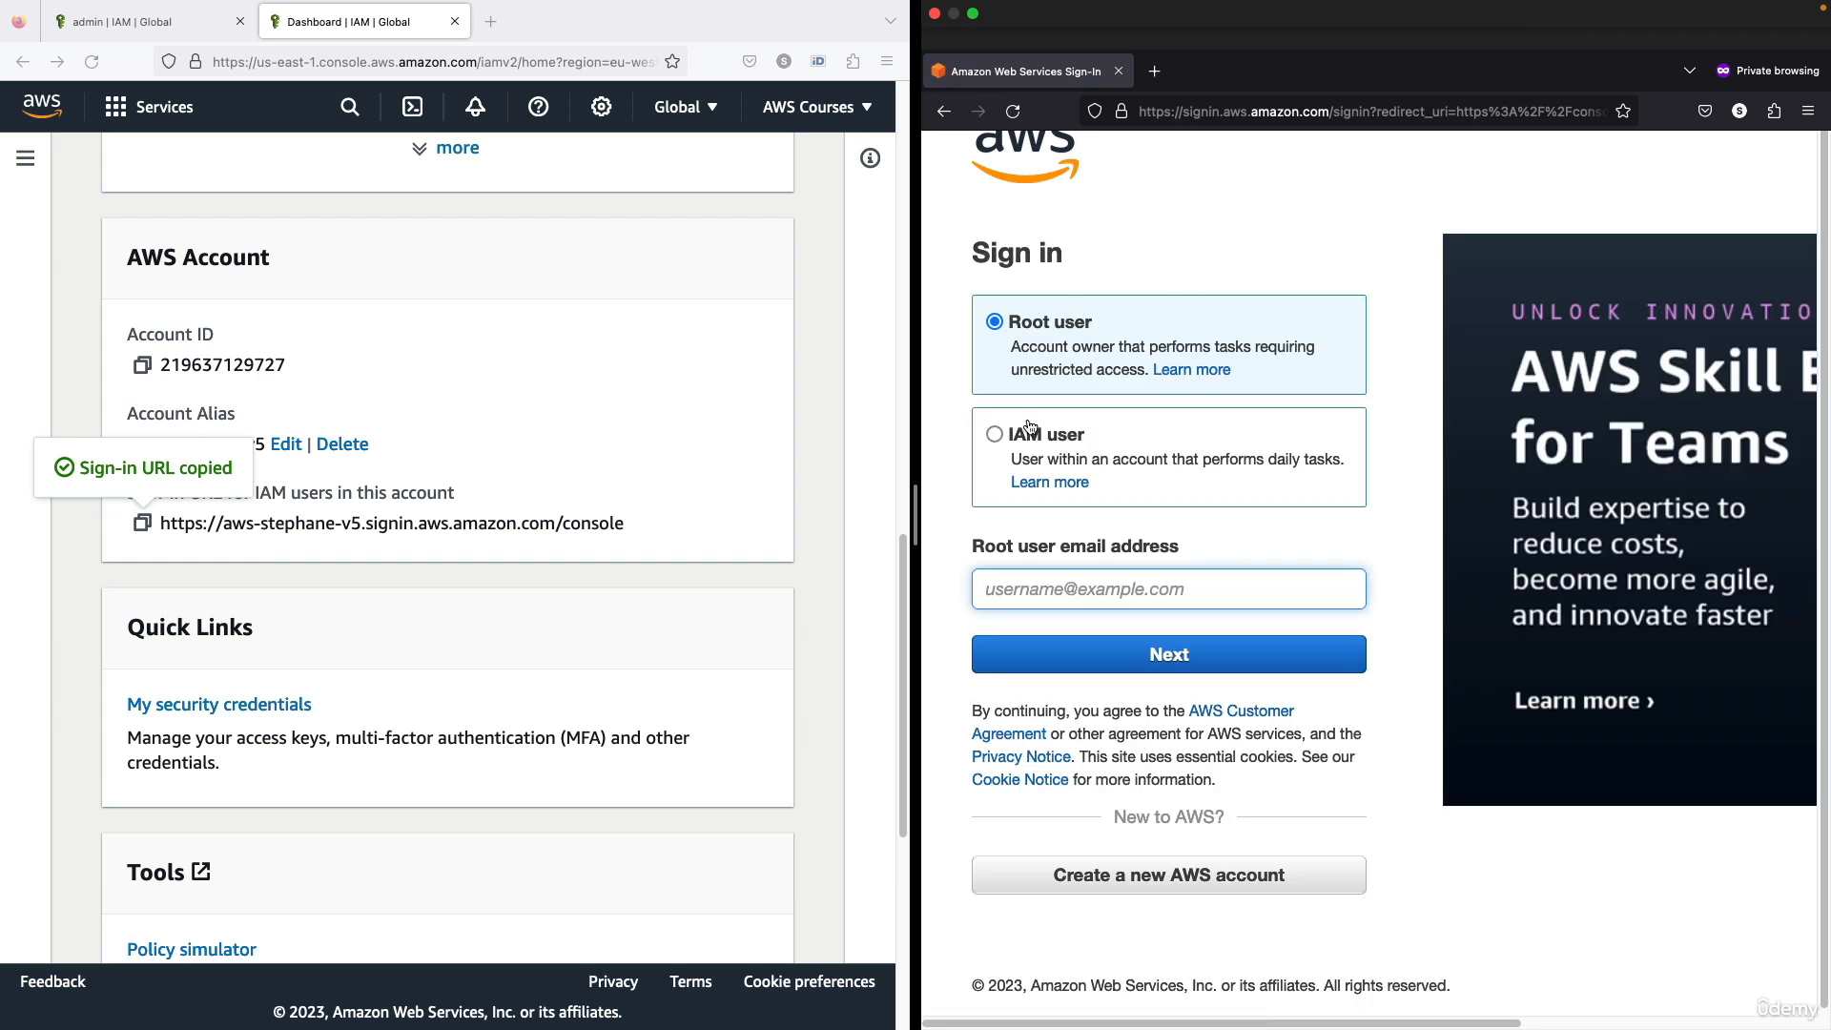
pyautogui.click(1082, 436)
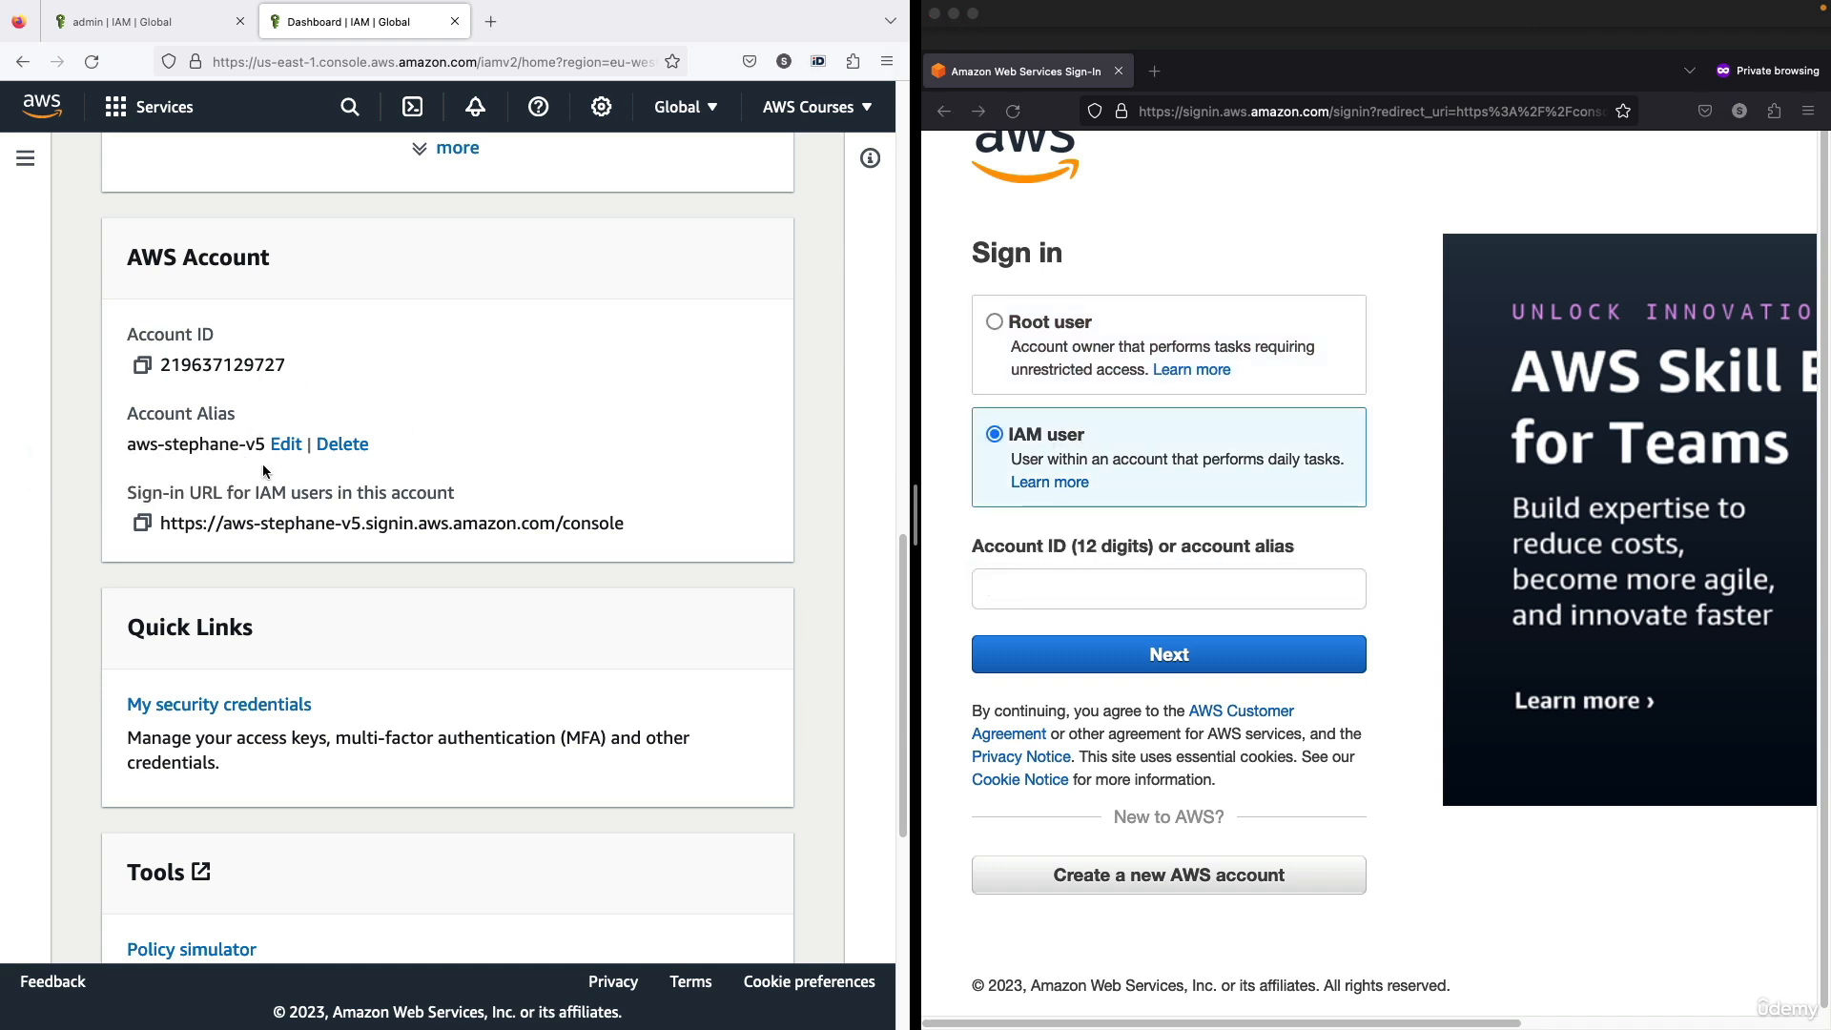
pyautogui.moveTo(262, 445); pyautogui.dragTo(127, 443)
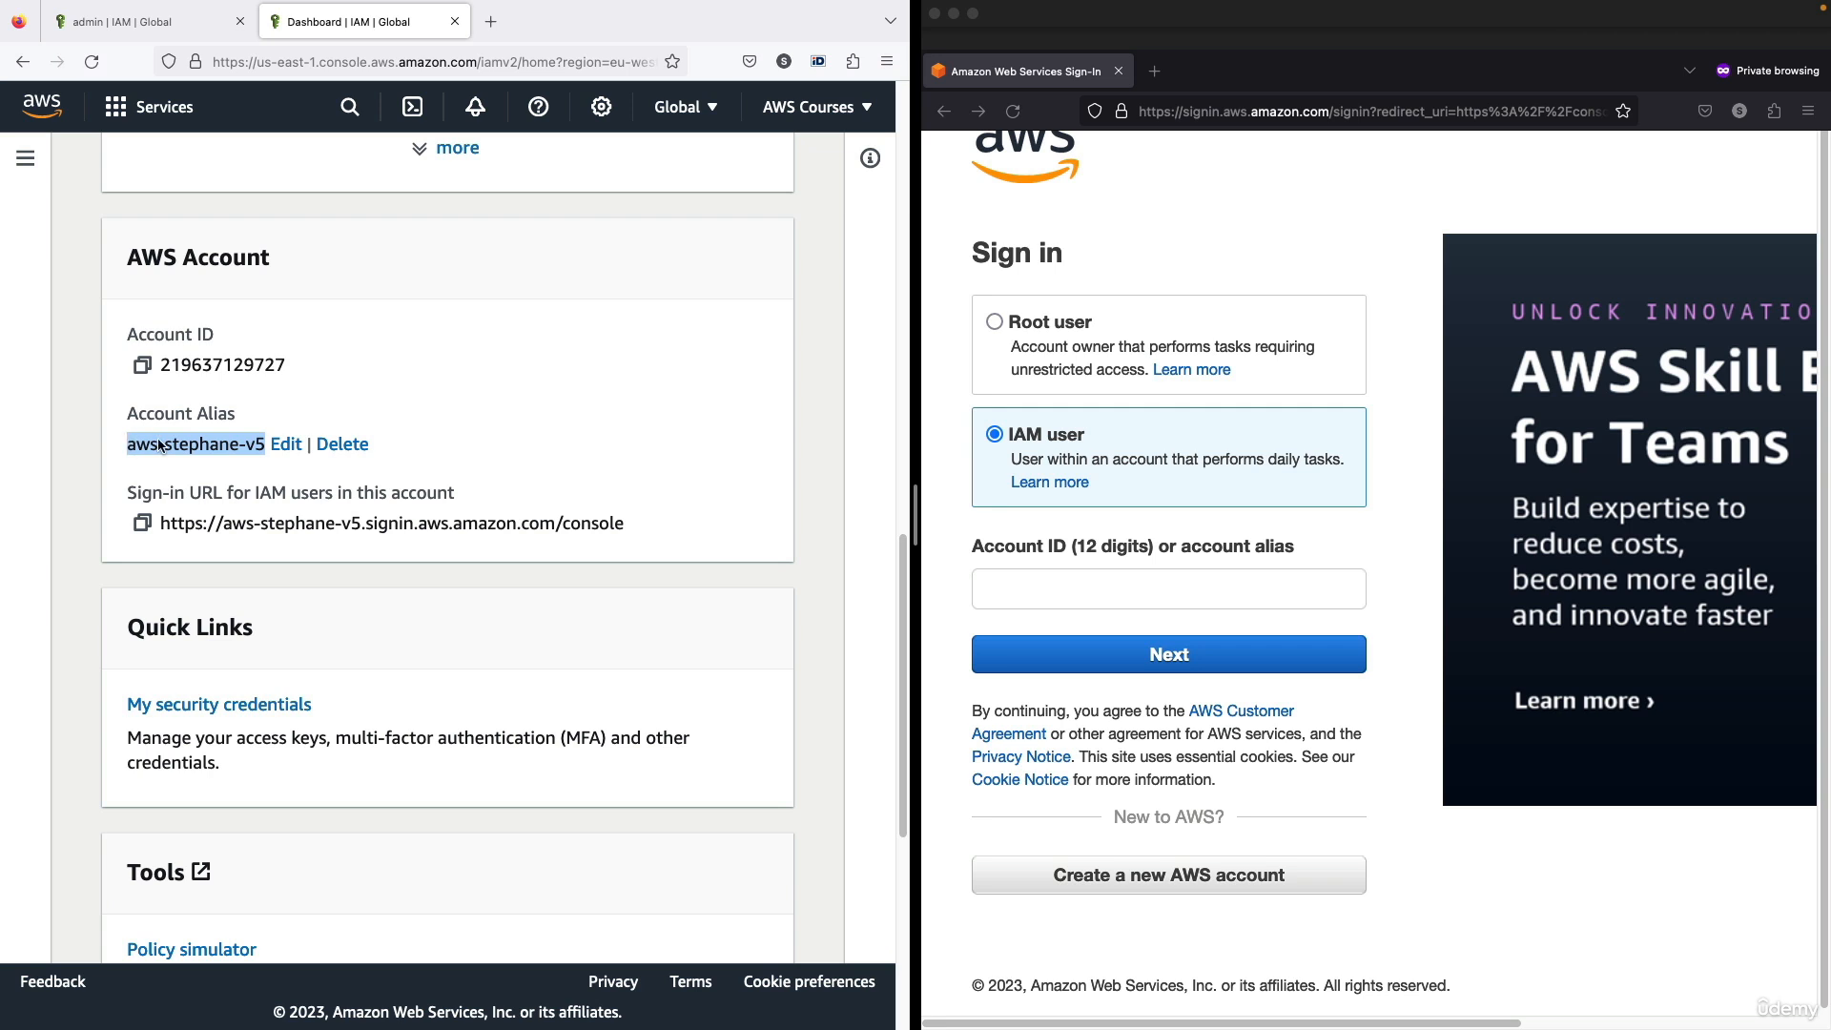
pyautogui.click(1078, 593)
pyautogui.press('super+v')
pyautogui.click(1116, 648)
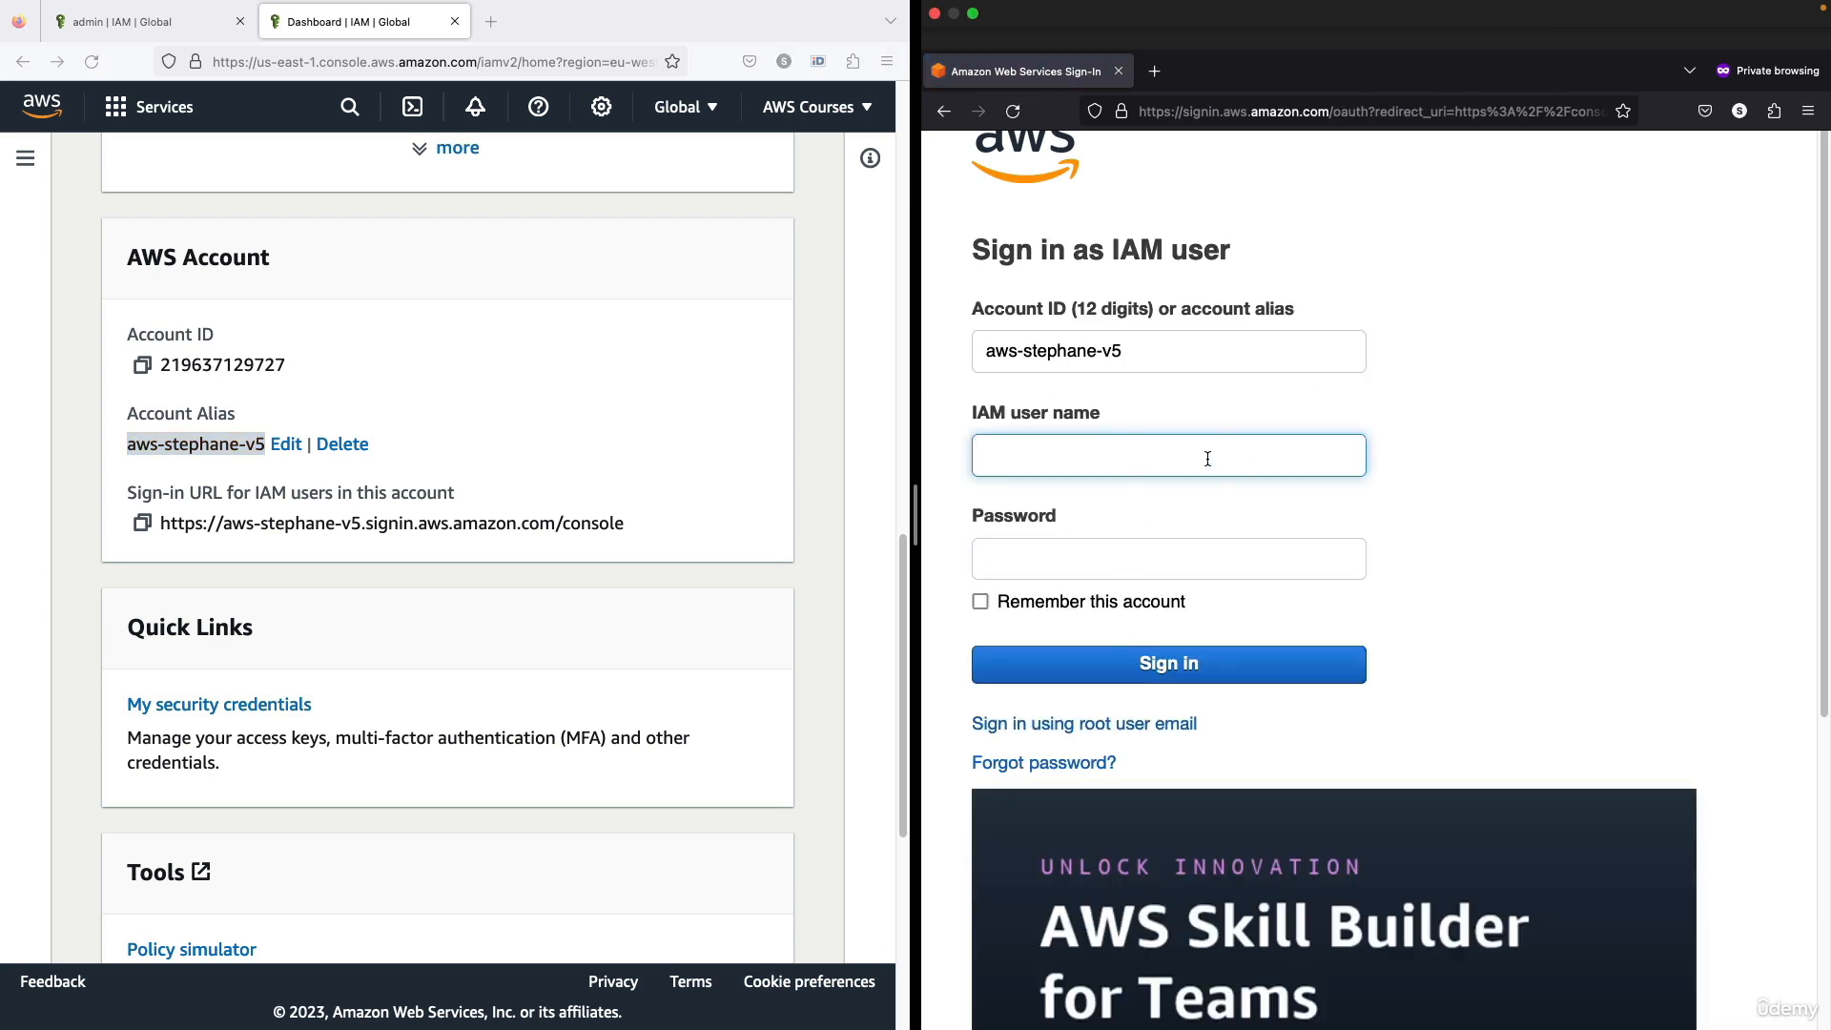
# Enter the IAM user name and the account password in the private window and sign in
pyautogui.write('stephane')
pyautogui.click(1136, 569)
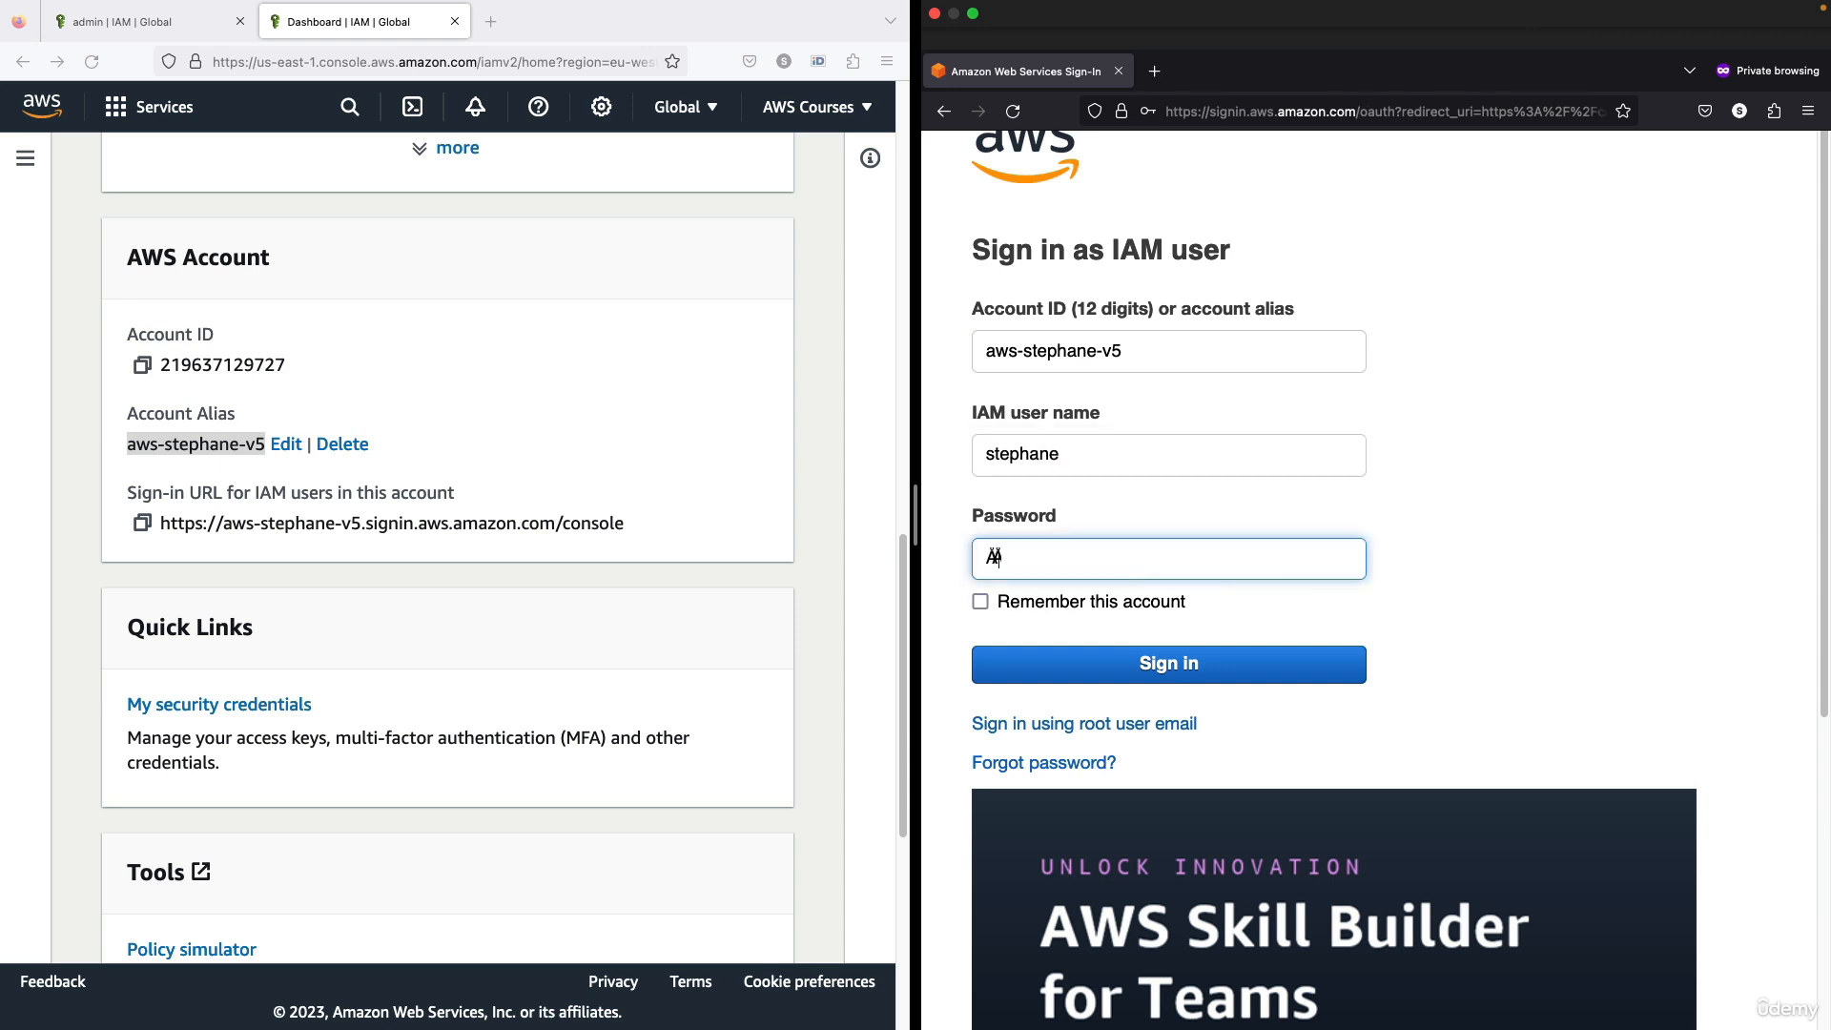
pyautogui.write('********')
pyautogui.click(1060, 600)
pyautogui.click(1095, 660)
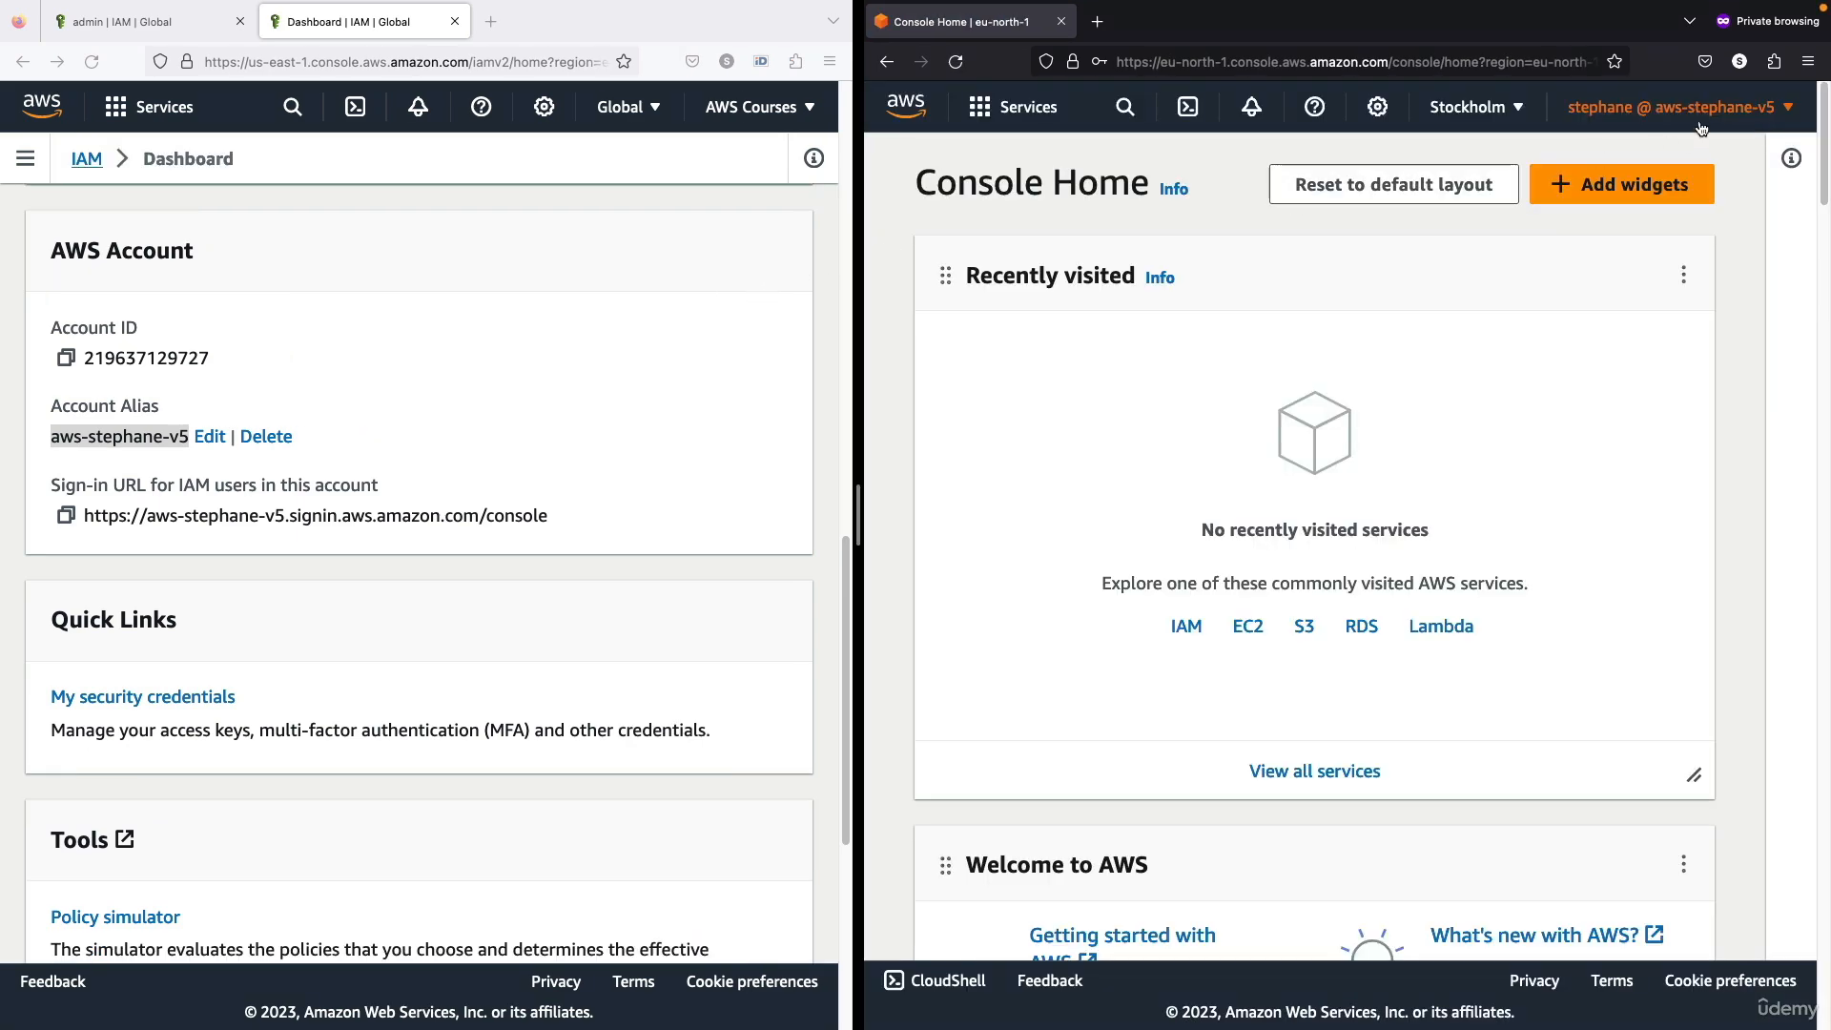
# Compare the account details of the IAM user session in the private window with those of the root session
pyautogui.click(1677, 108)
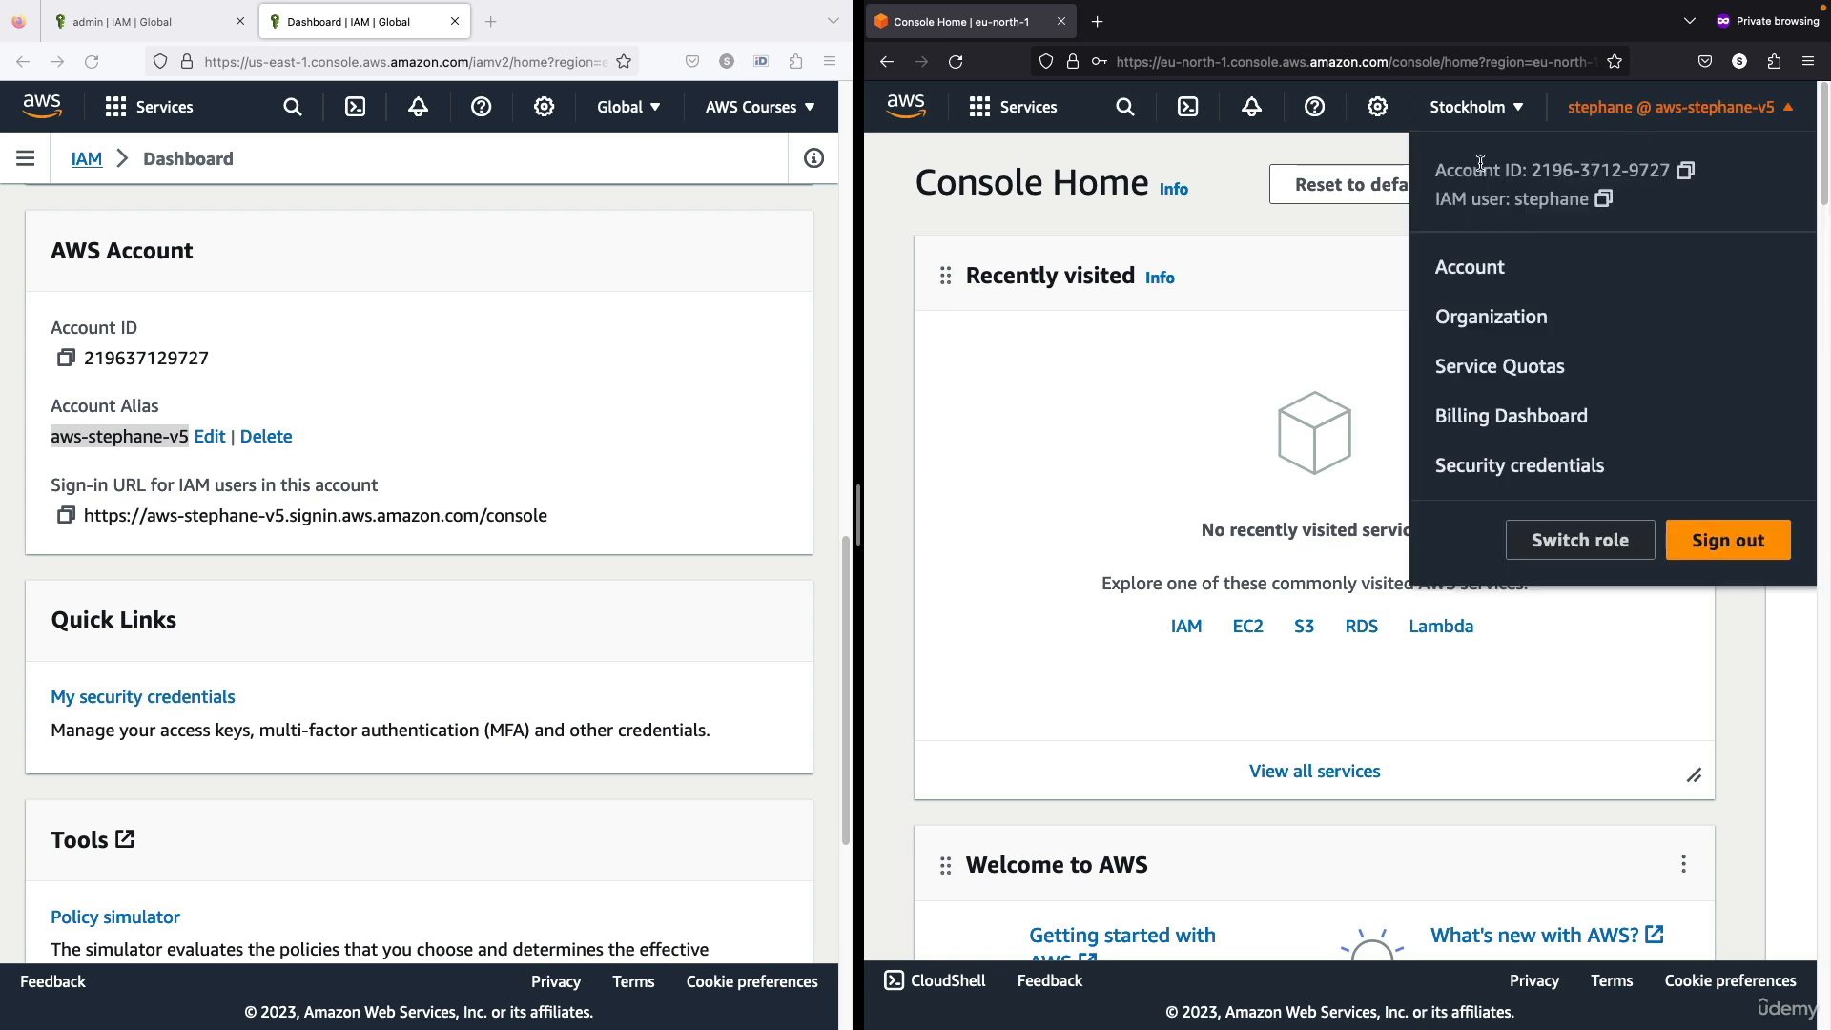
pyautogui.moveTo(1483, 168); pyautogui.dragTo(1648, 164)
pyautogui.moveTo(1458, 204); pyautogui.dragTo(1576, 214)
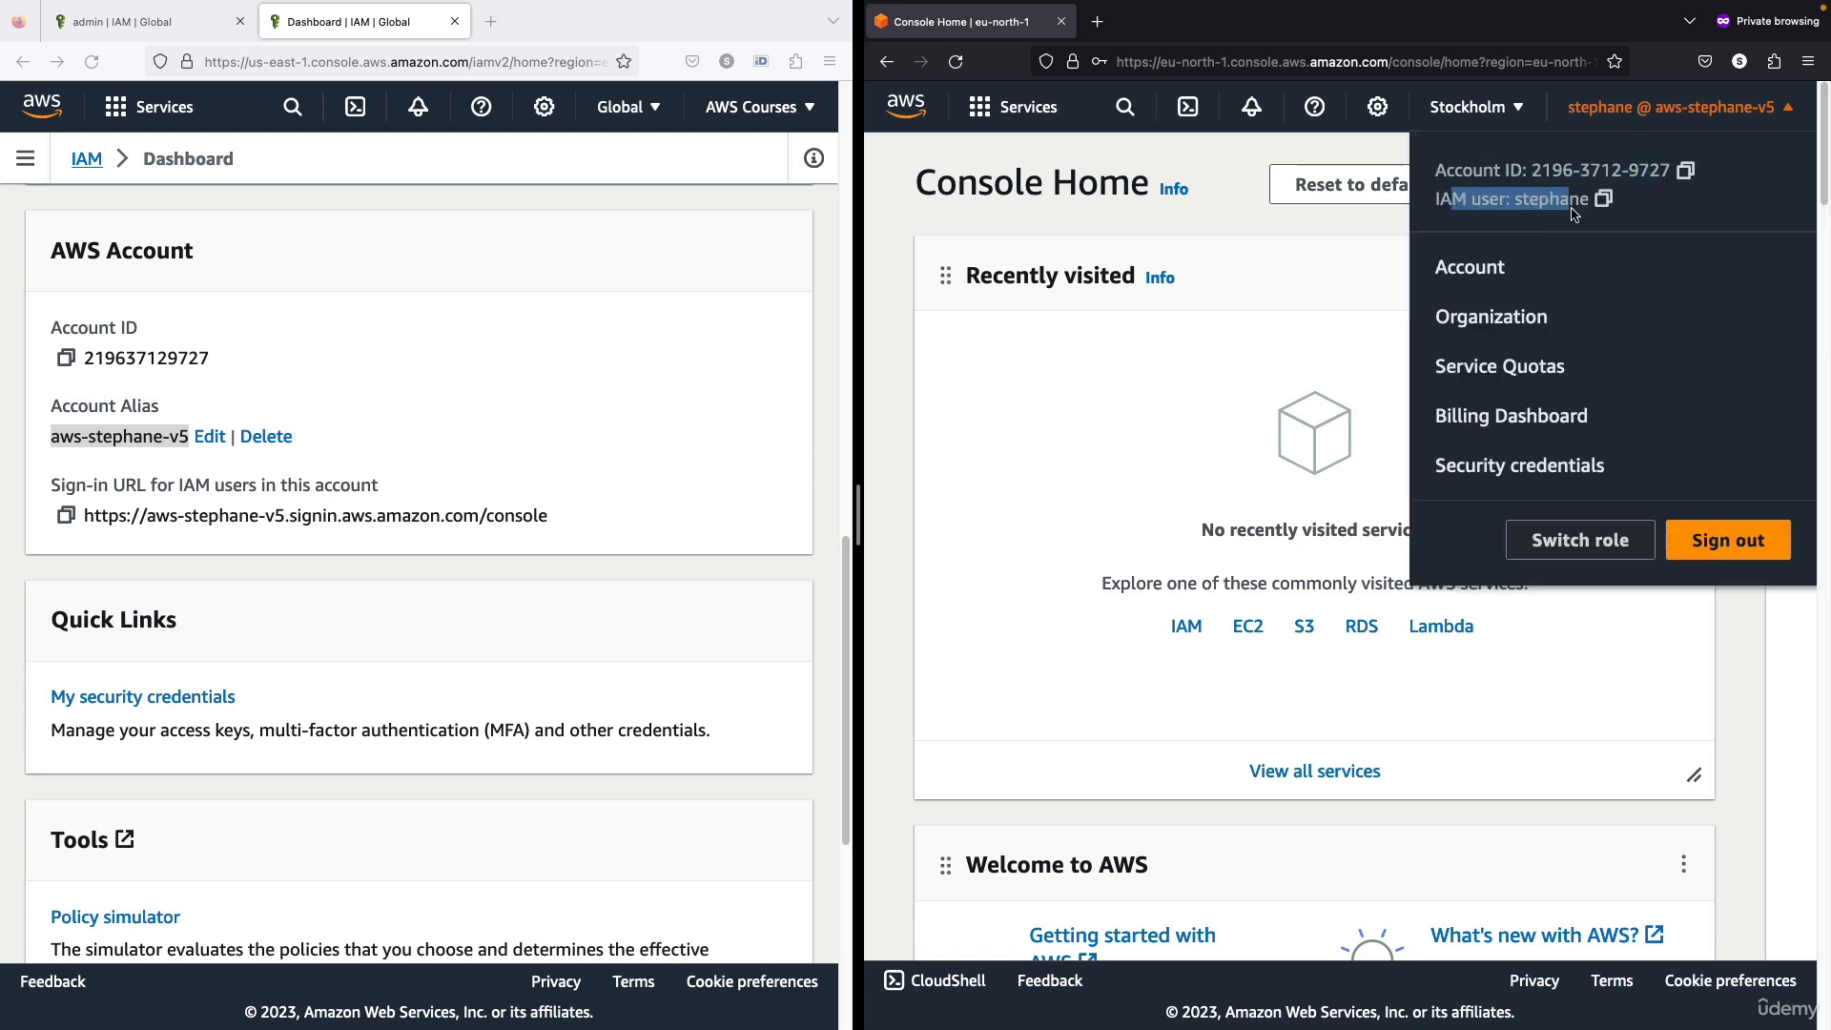
pyautogui.click(778, 109)
pyautogui.click(778, 109)
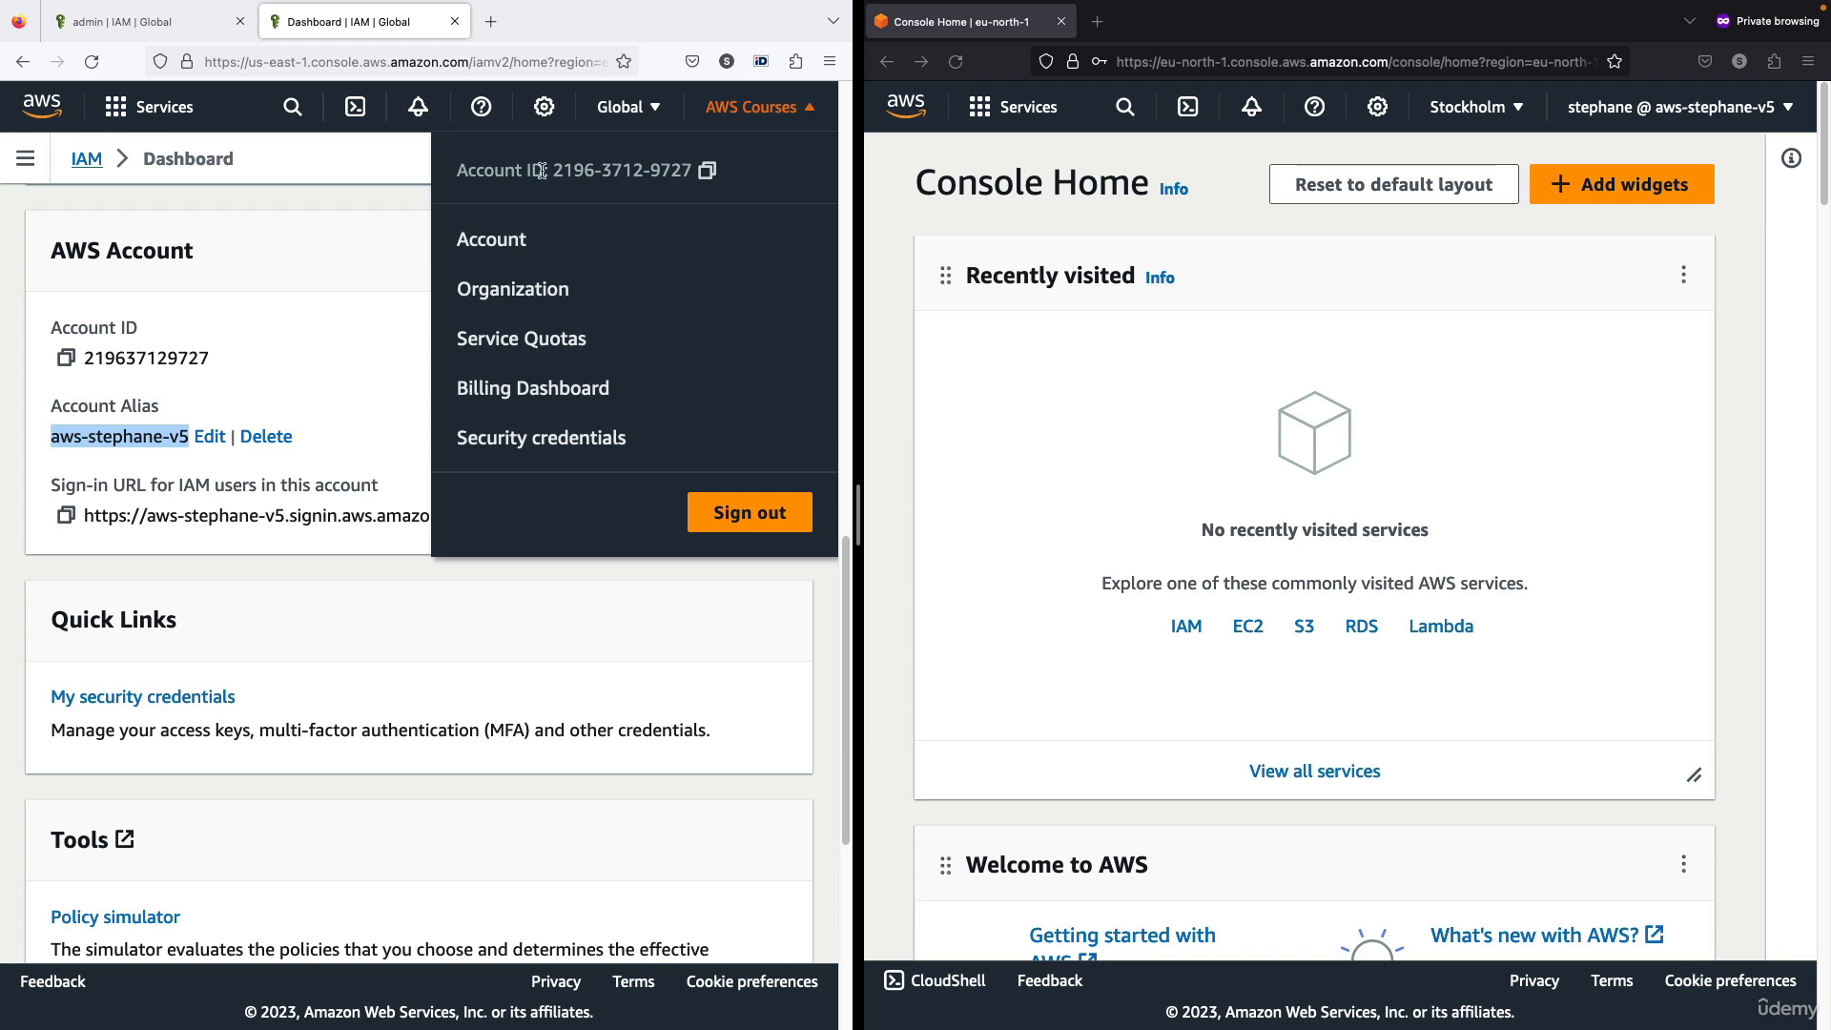
pyautogui.moveTo(492, 170); pyautogui.dragTo(668, 176)
pyautogui.click(666, 176)
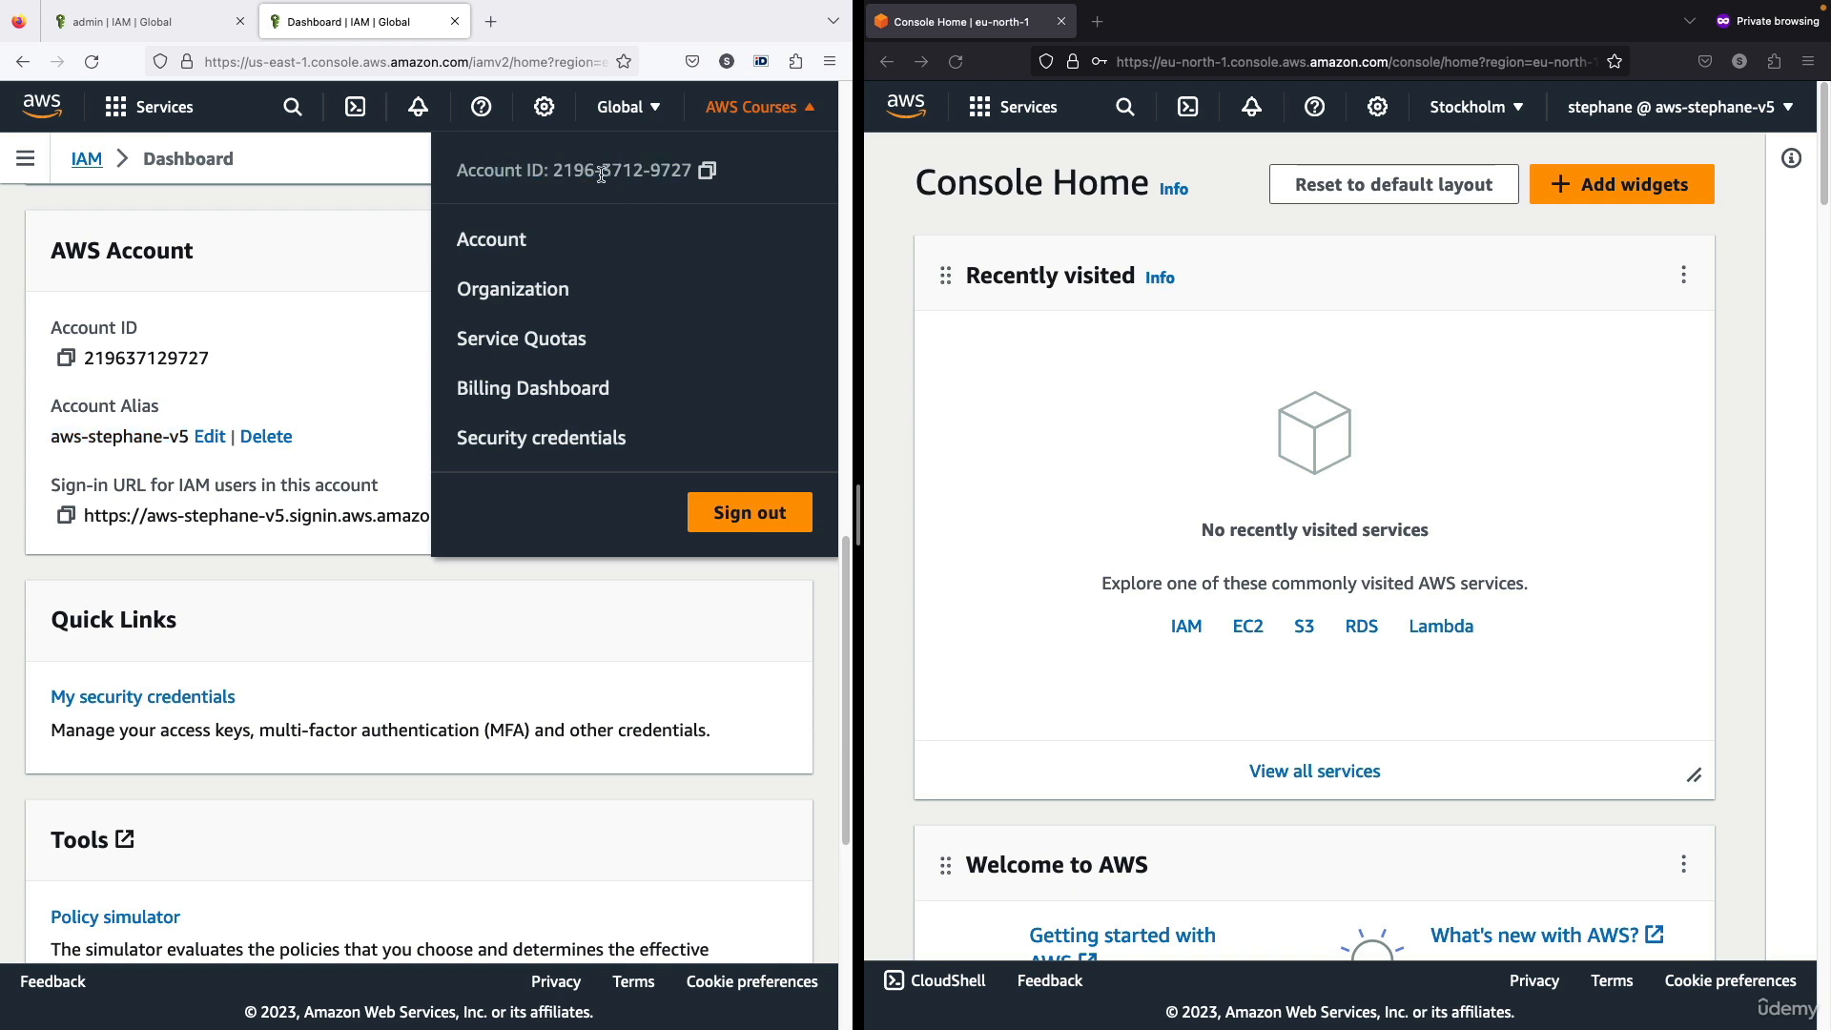
# Check the account ID in both sessions and the IAM user entry in the private window, and close the account details
pyautogui.click(398, 278)
pyautogui.click(749, 116)
pyautogui.click(1619, 113)
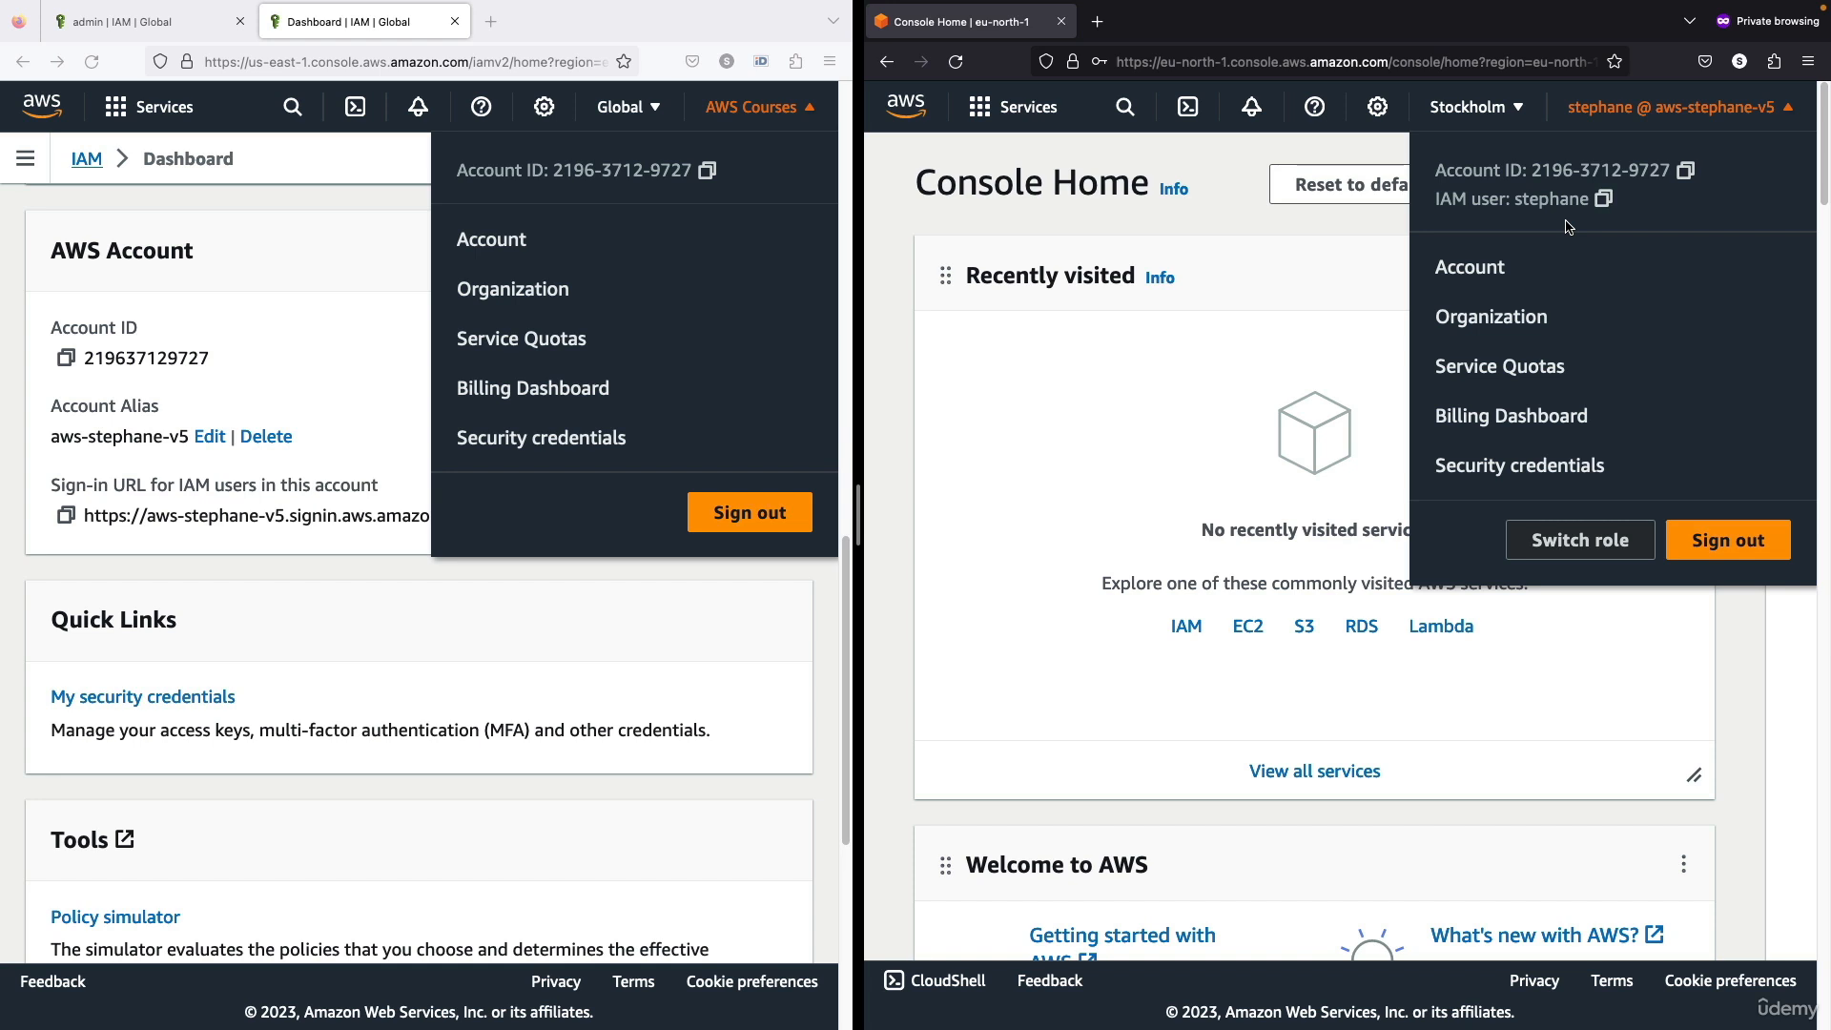
pyautogui.click(666, 440)
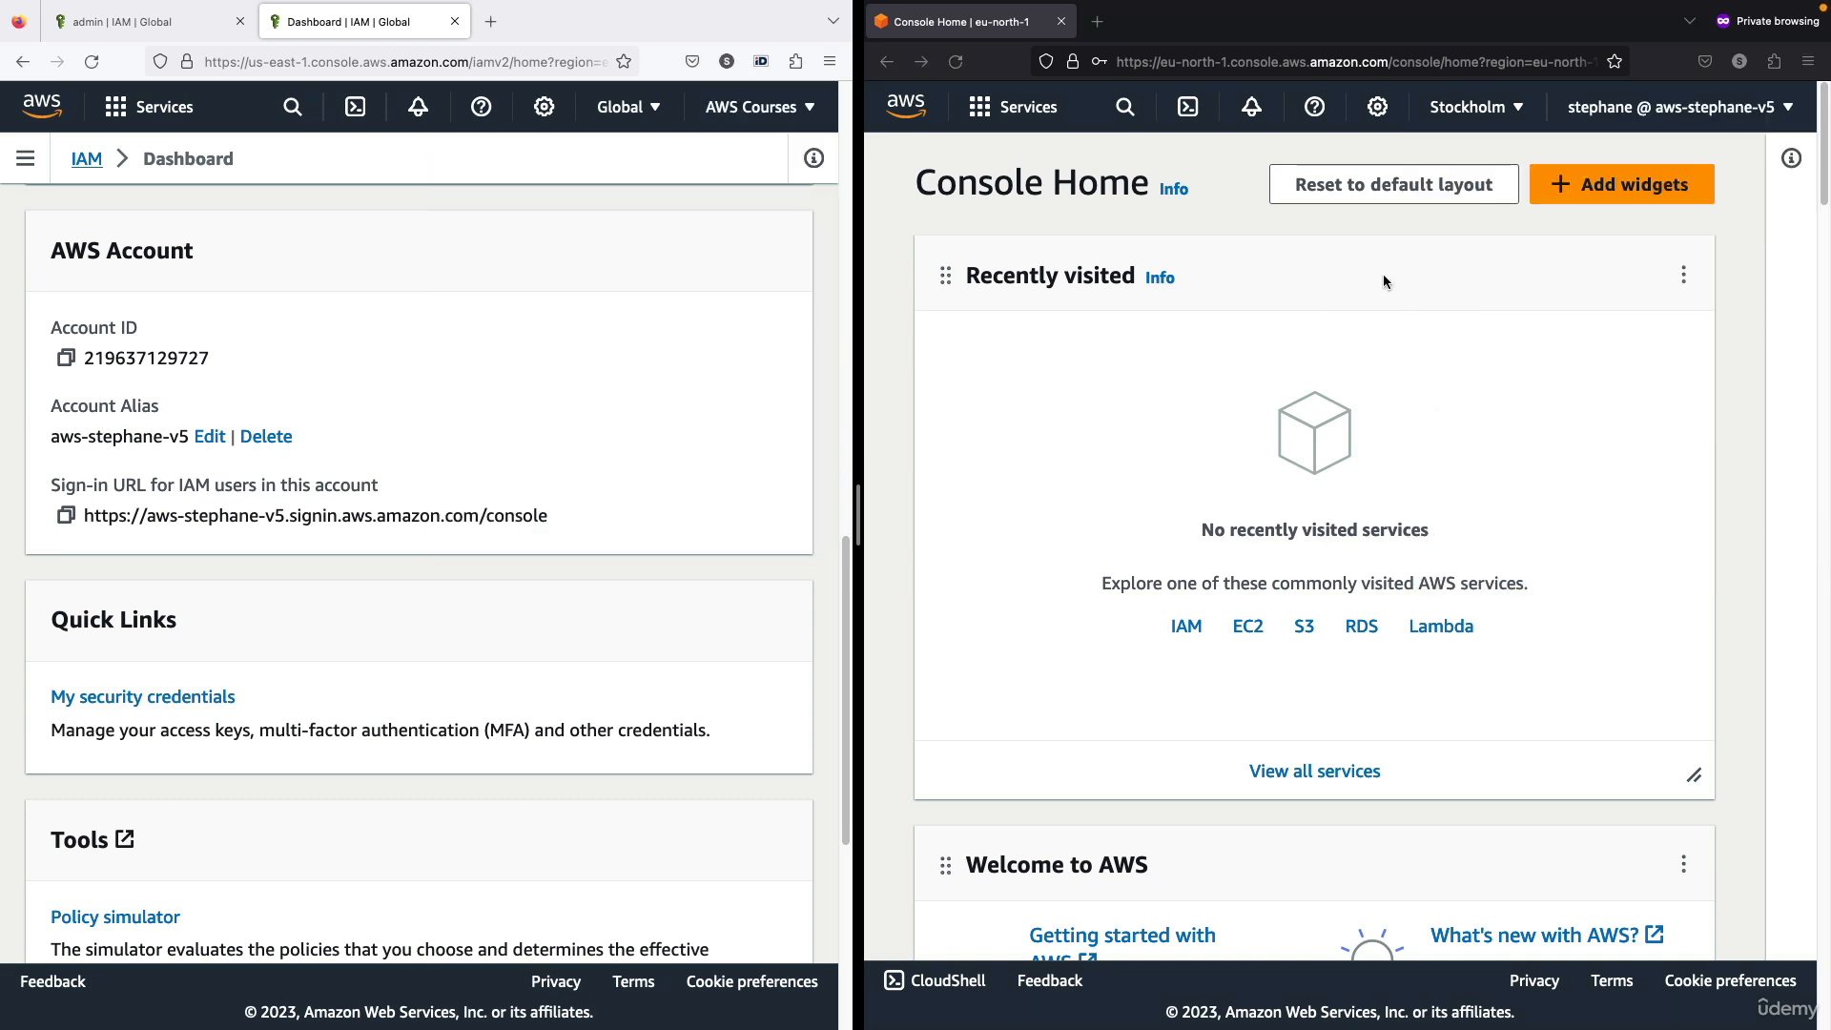
pyautogui.click(1651, 122)
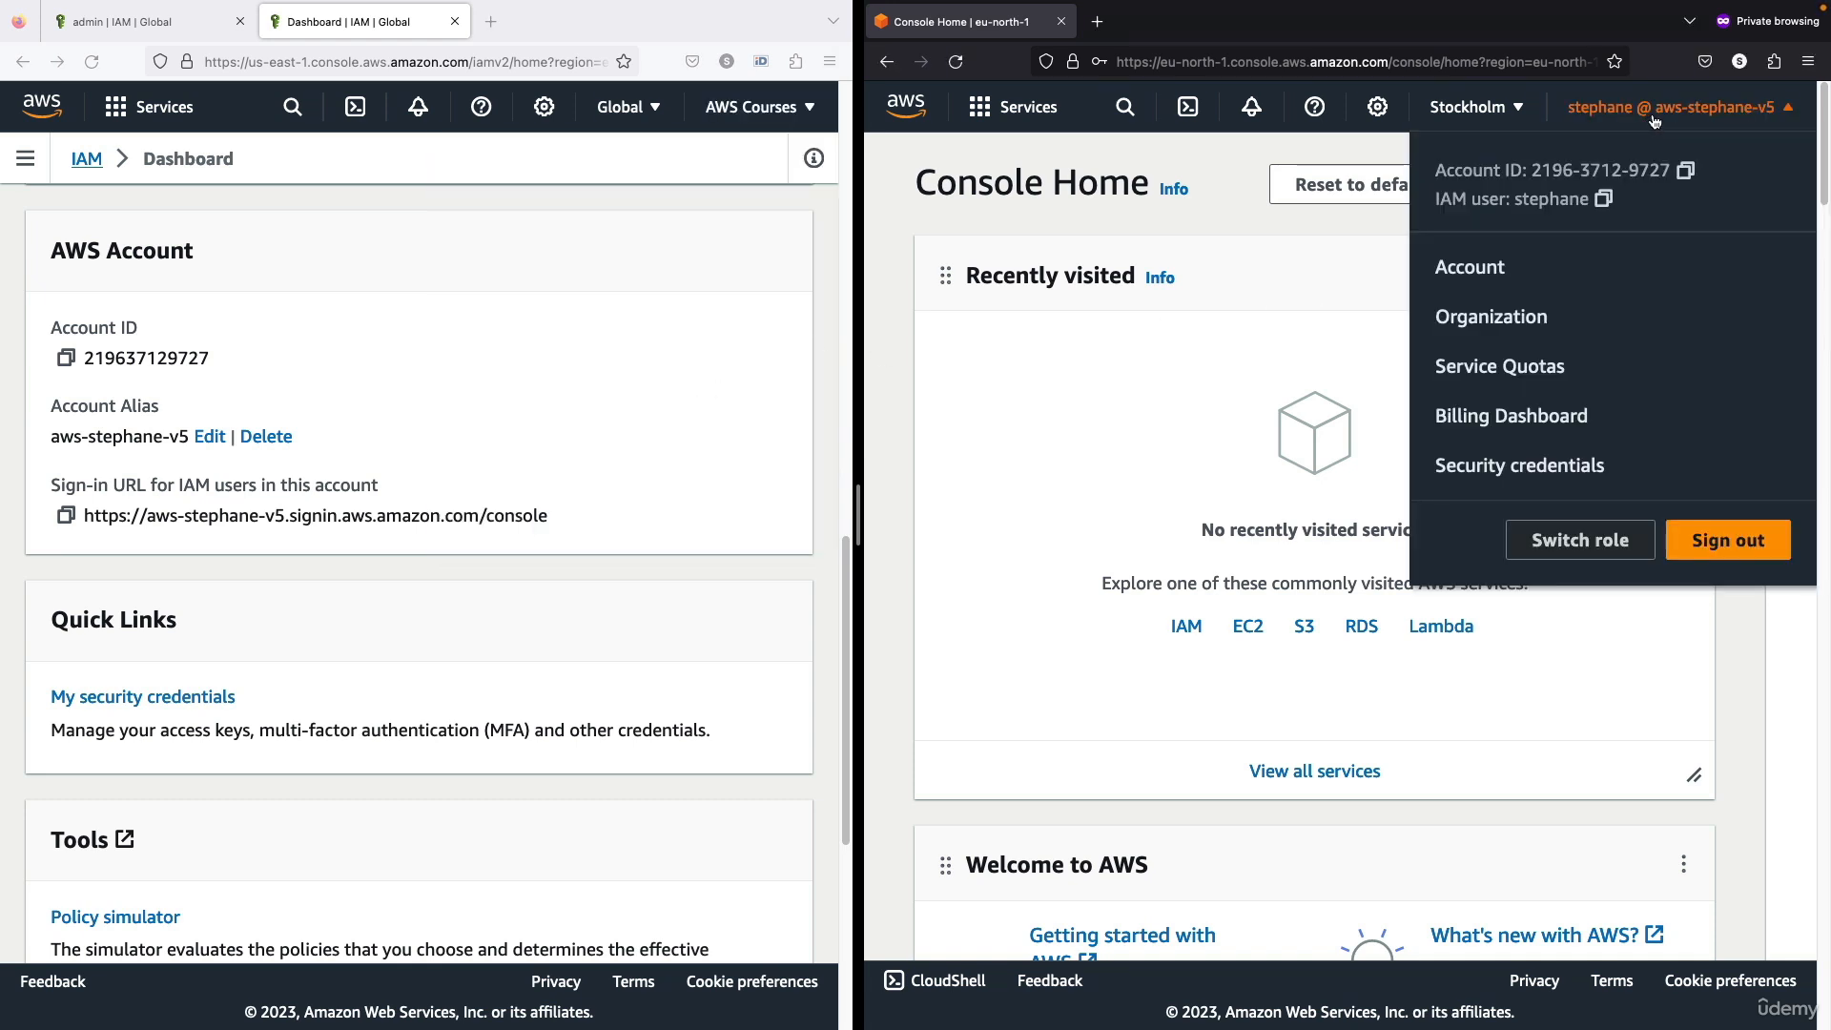
pyautogui.click(1654, 120)
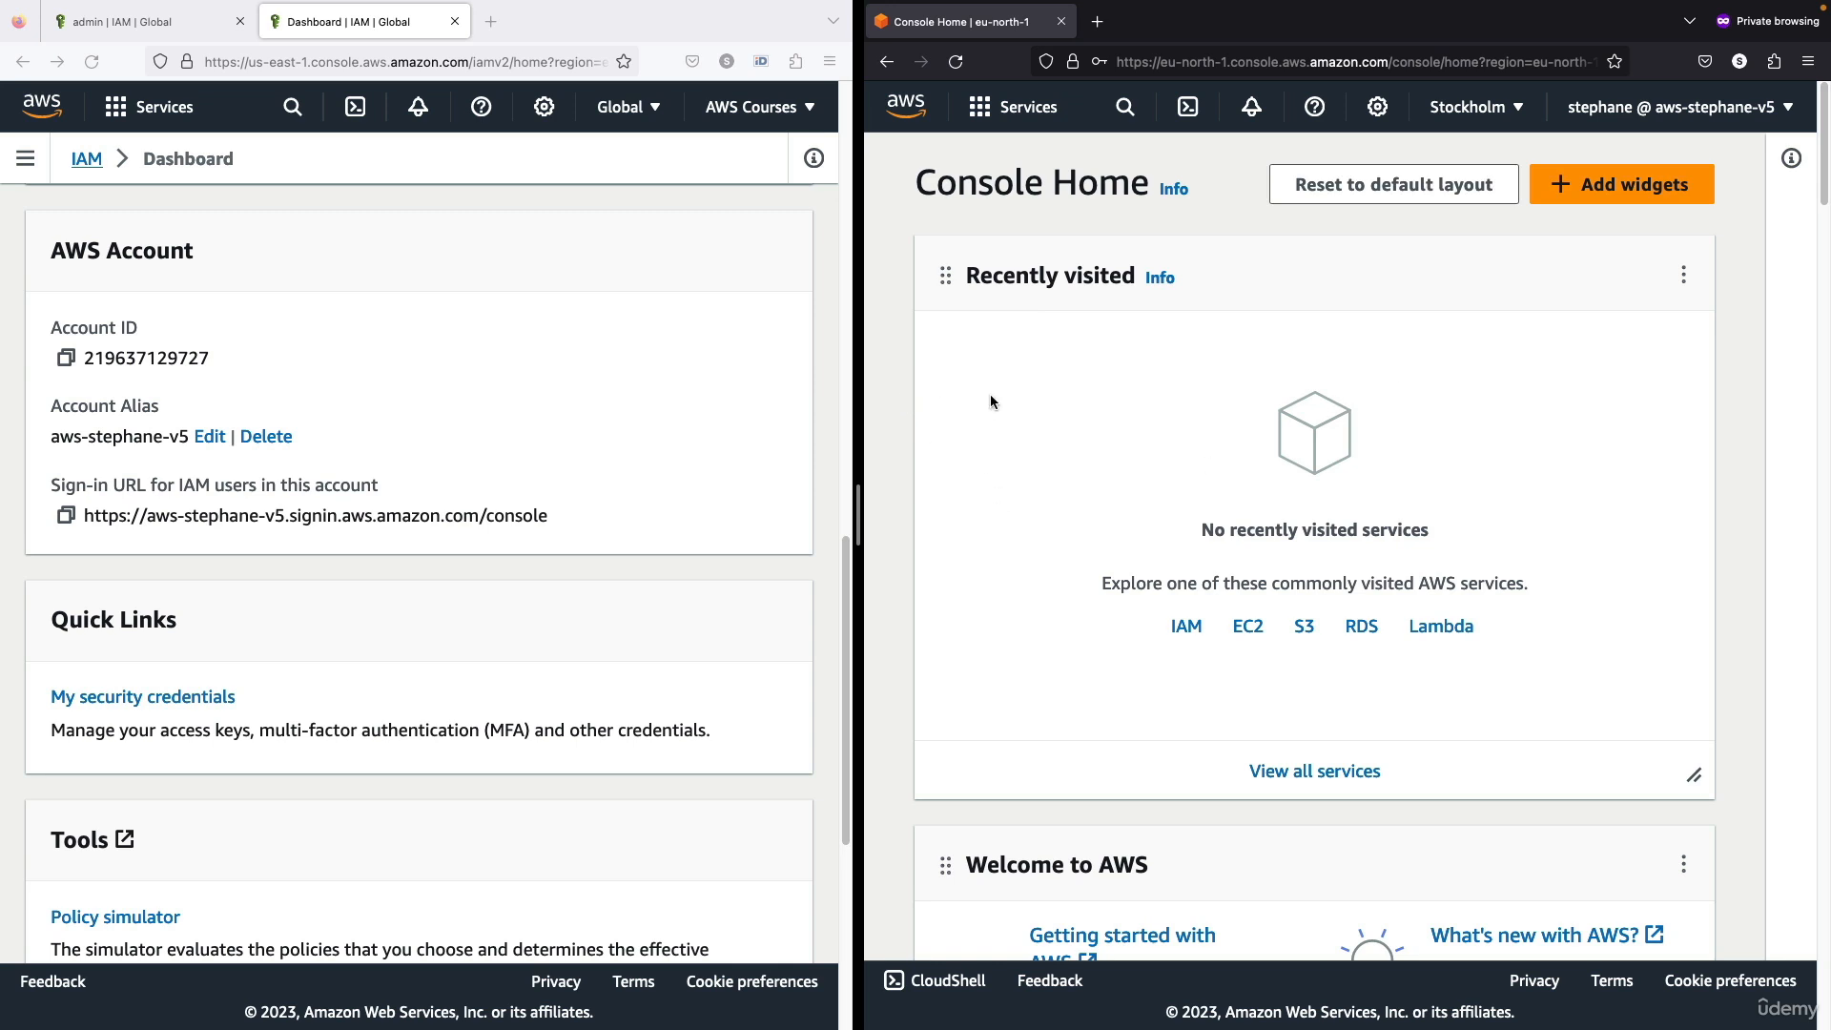
pyautogui.click(638, 401)
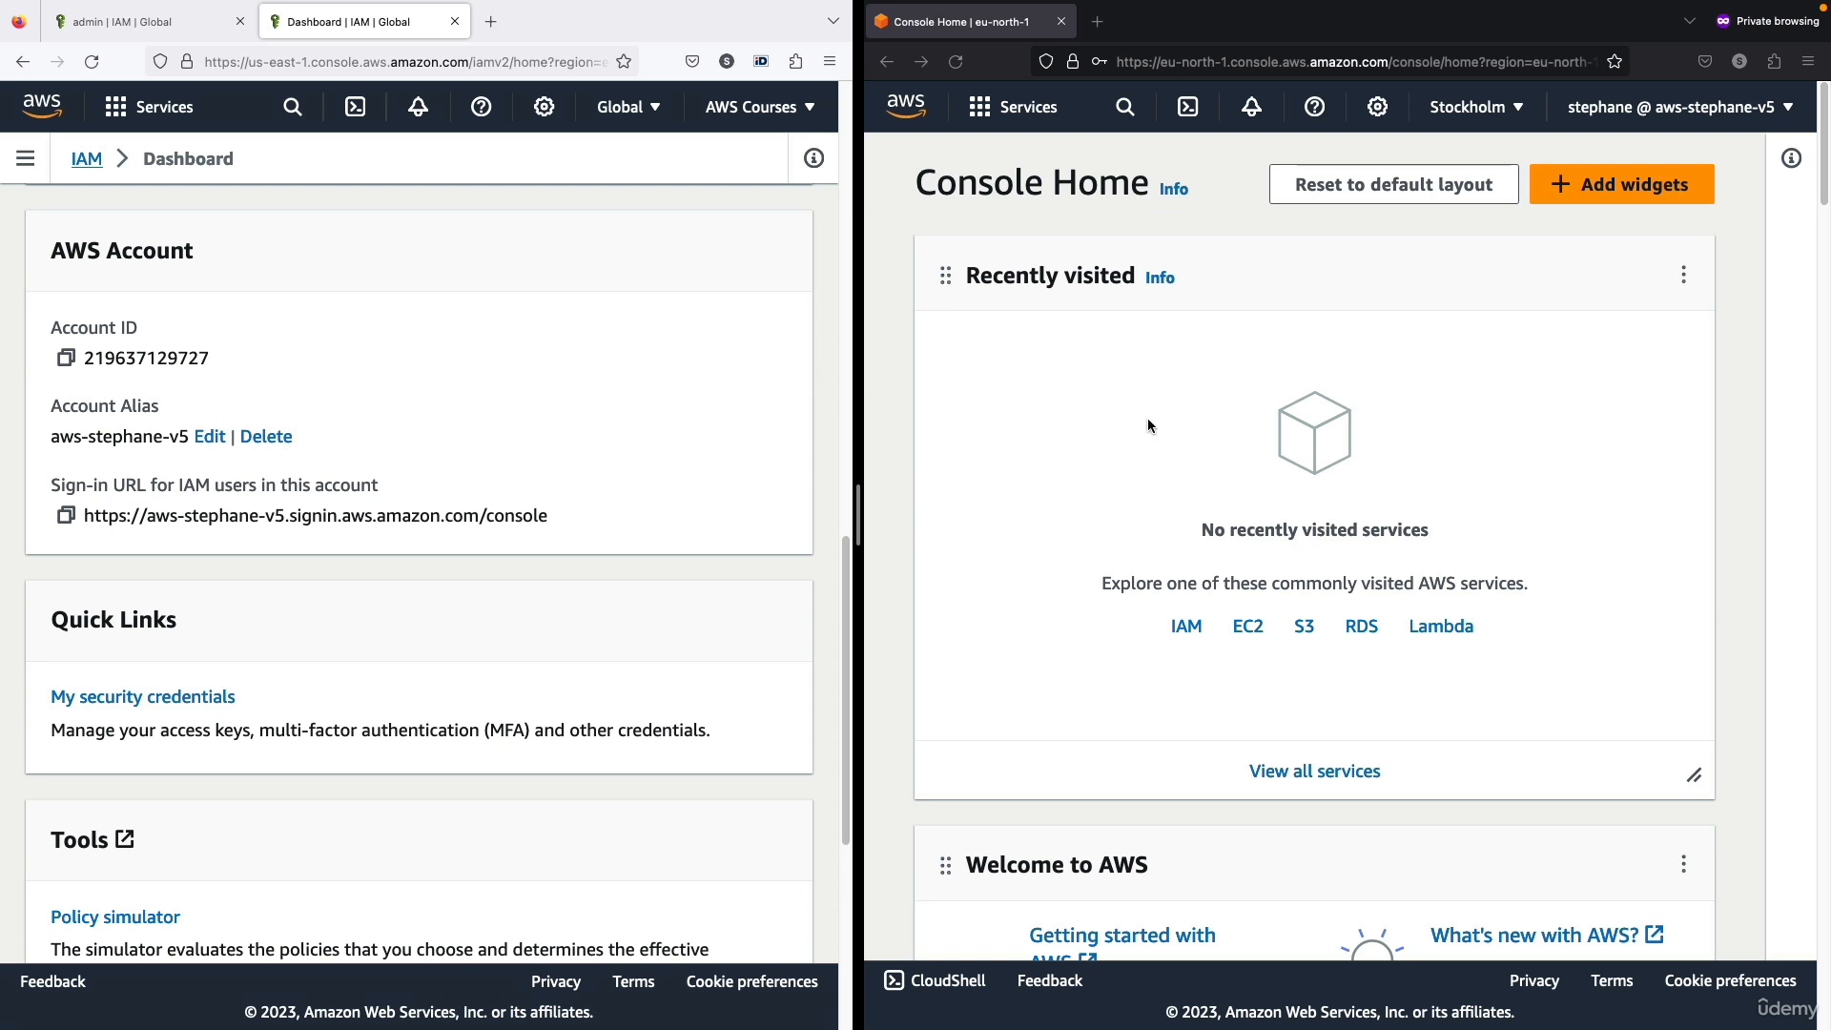
pyautogui.click(998, 408)
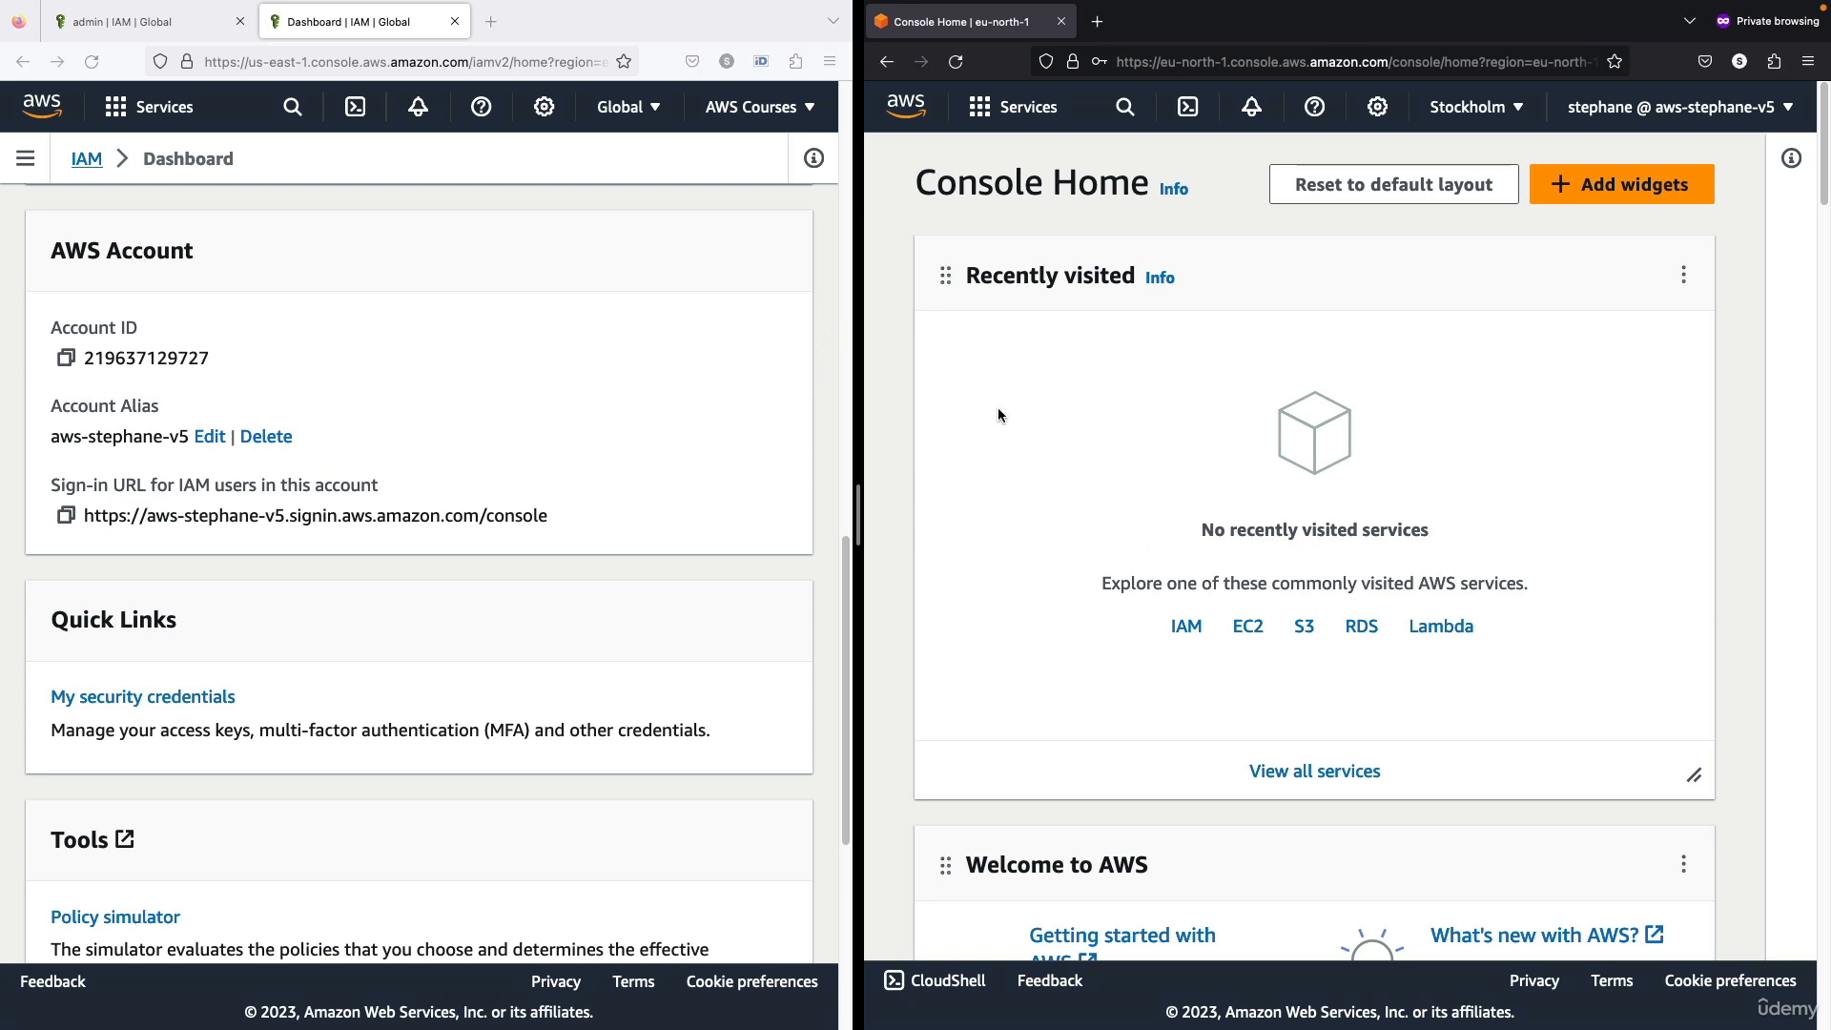